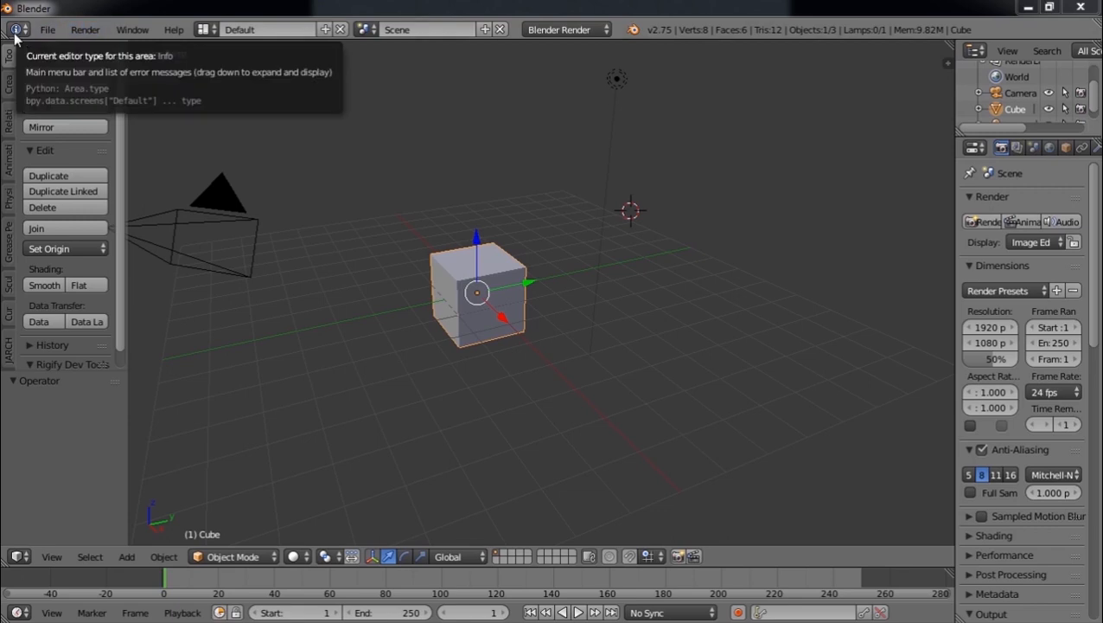
{"action": "left_click", "coordinate": [56, 31]}
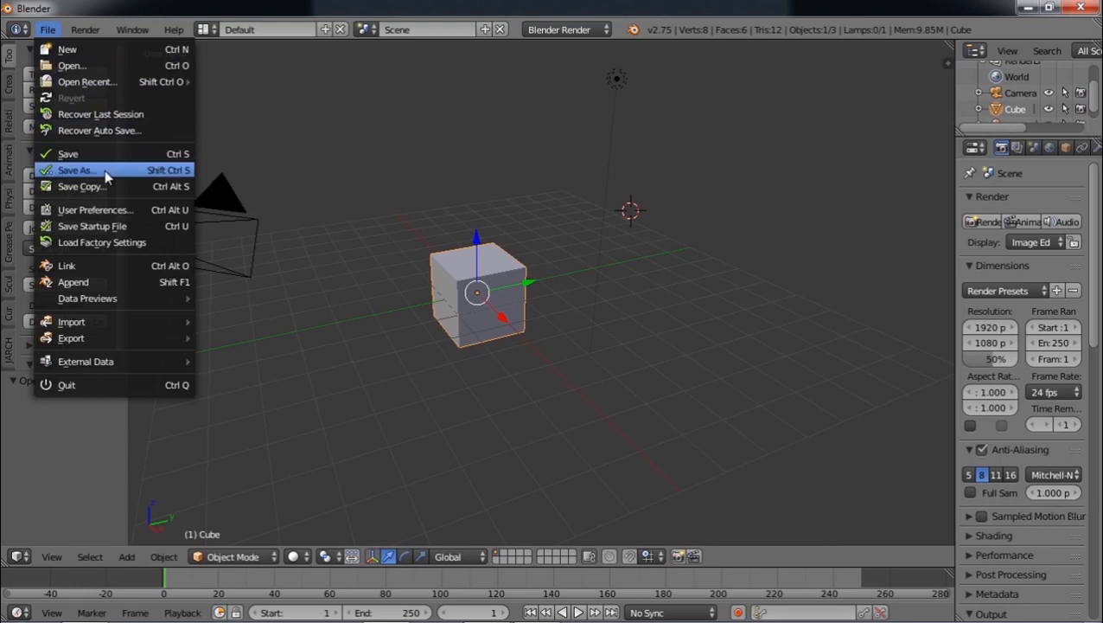
{"action": "mouse_move", "coordinate": [144, 337]}
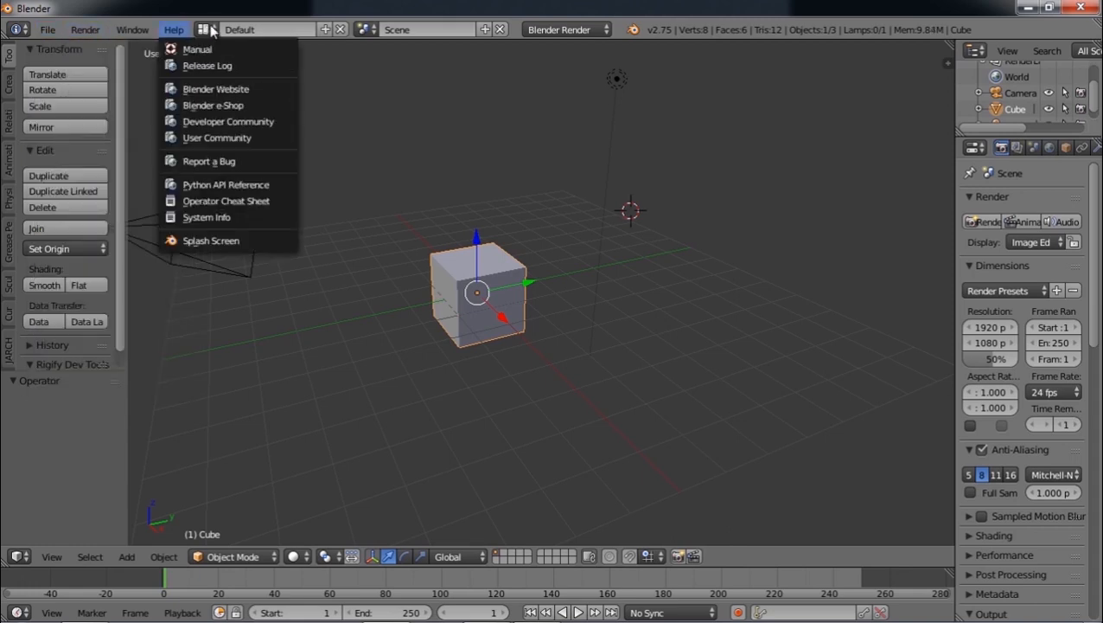
{"action": "left_click", "coordinate": [181, 30]}
{"action": "left_click", "coordinate": [178, 31]}
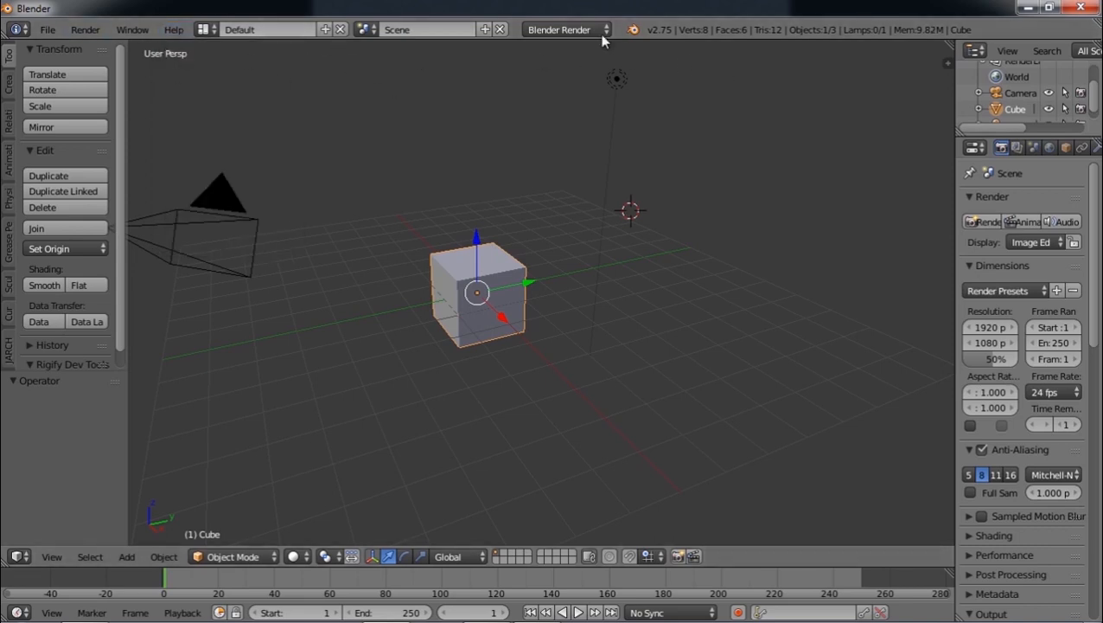
- Examine the Animation, Compositing and Game Logic screen layouts one after another
{"action": "left_click", "coordinate": [204, 29]}
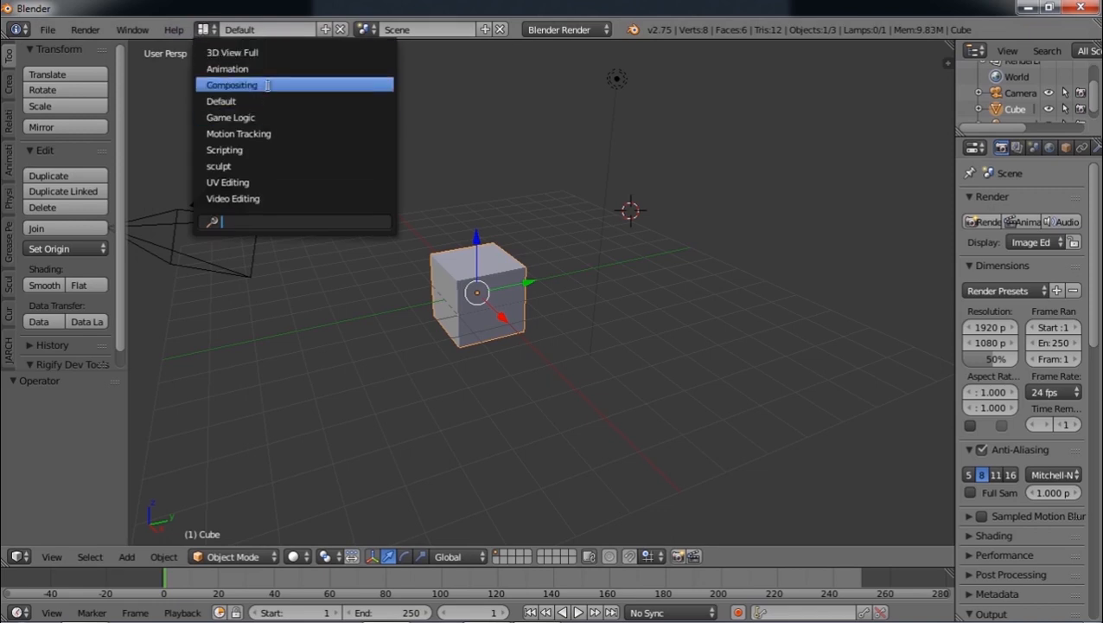
{"action": "left_click", "coordinate": [316, 69]}
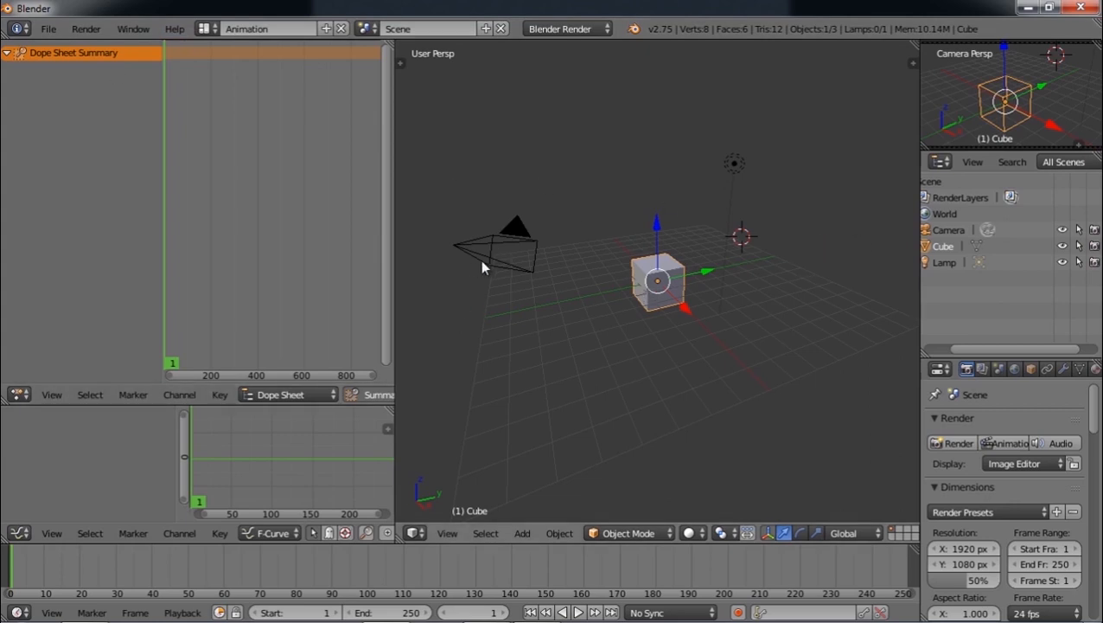
{"action": "left_click", "coordinate": [207, 29]}
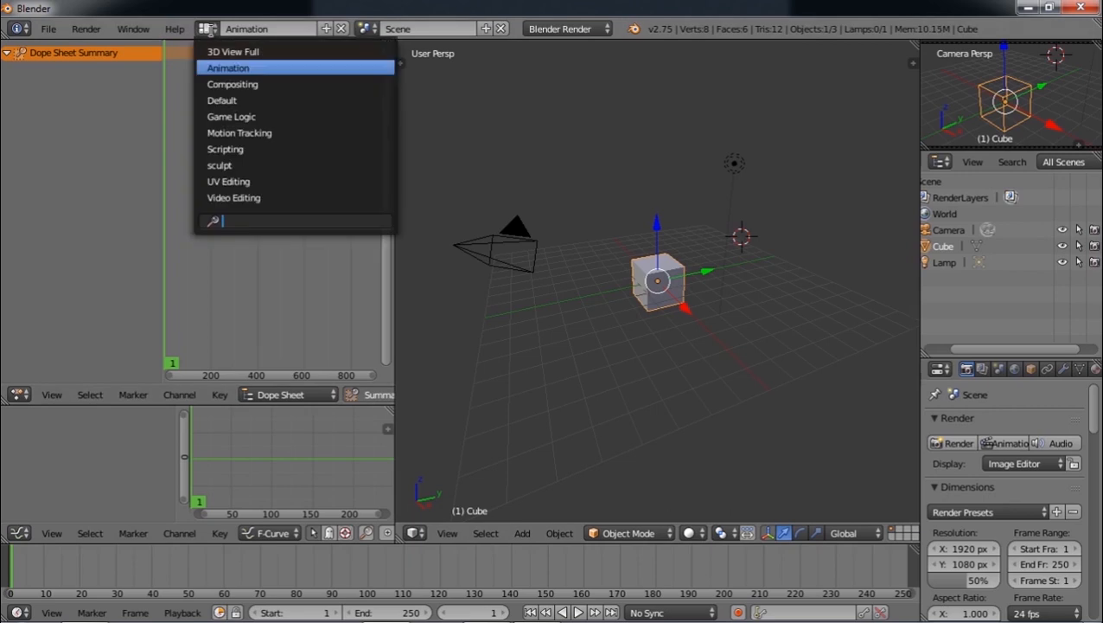
{"action": "left_click", "coordinate": [232, 83]}
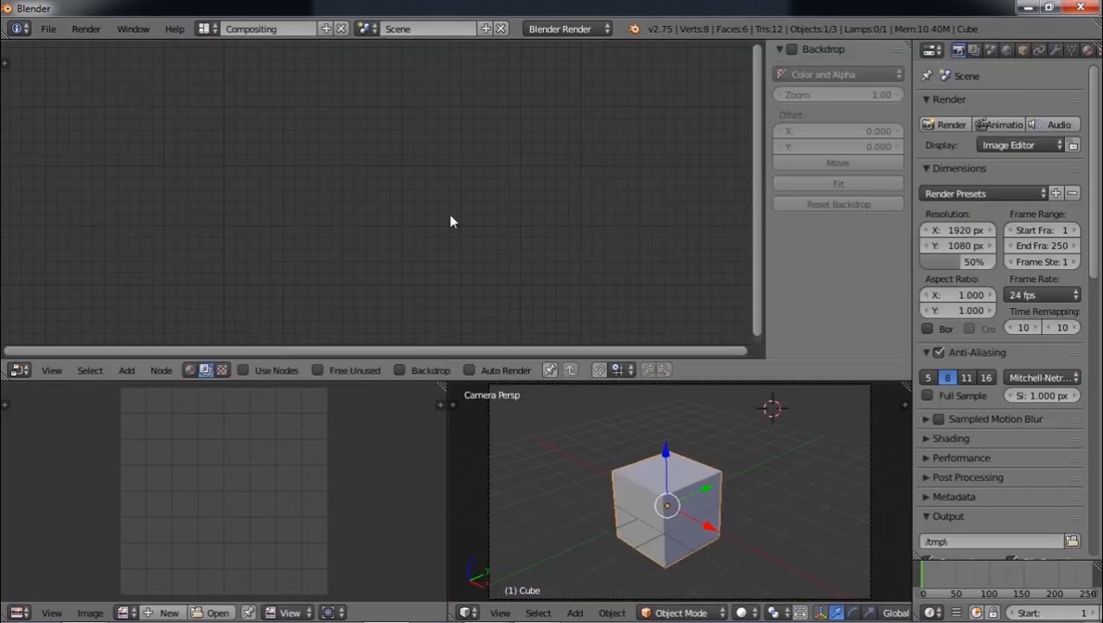
{"action": "left_click", "coordinate": [210, 32]}
{"action": "left_click", "coordinate": [245, 113]}
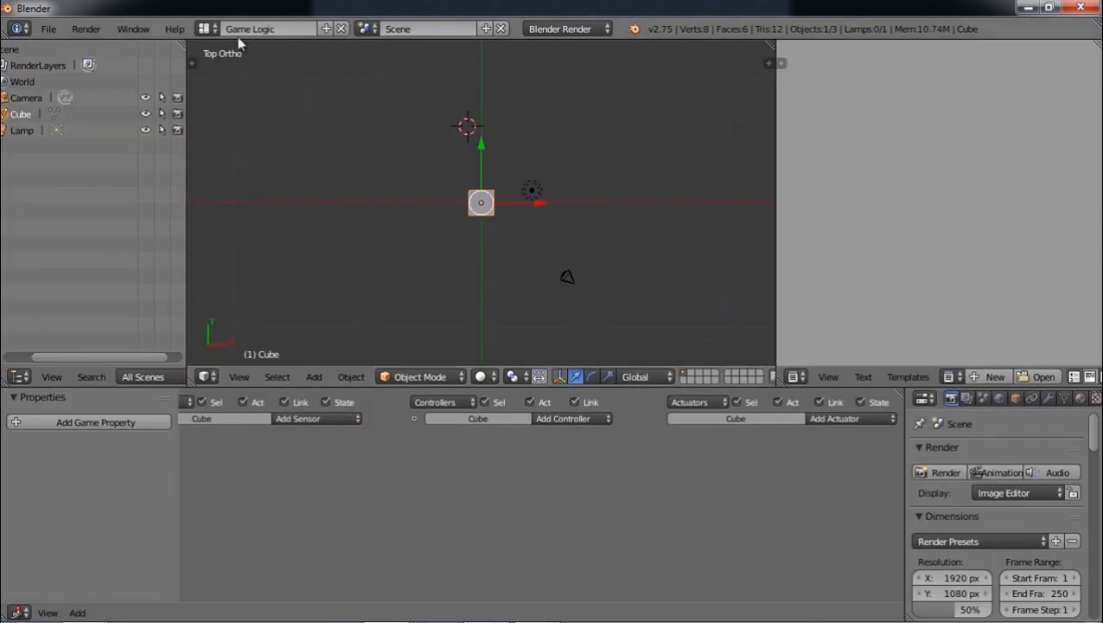
- Examine the Motion Tracking and Scripting screen layouts and return to the Default layout
{"action": "left_click", "coordinate": [208, 30]}
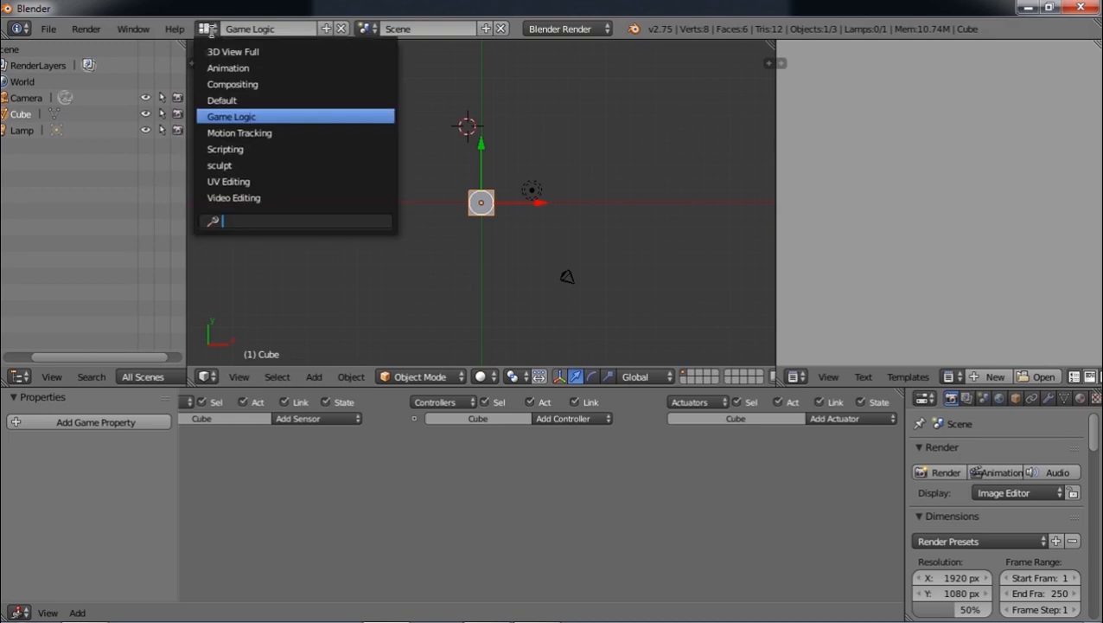
{"action": "left_click", "coordinate": [313, 132]}
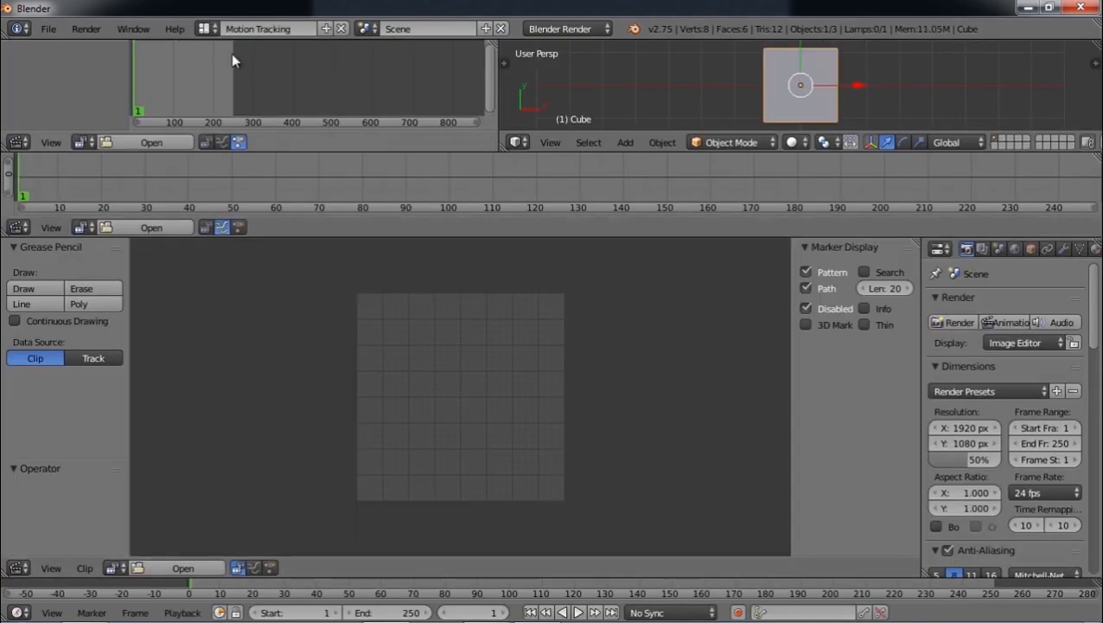
{"action": "left_click", "coordinate": [209, 28]}
{"action": "left_click", "coordinate": [278, 149]}
{"action": "left_click", "coordinate": [208, 30]}
{"action": "left_click", "coordinate": [208, 29]}
{"action": "left_click", "coordinate": [241, 99]}
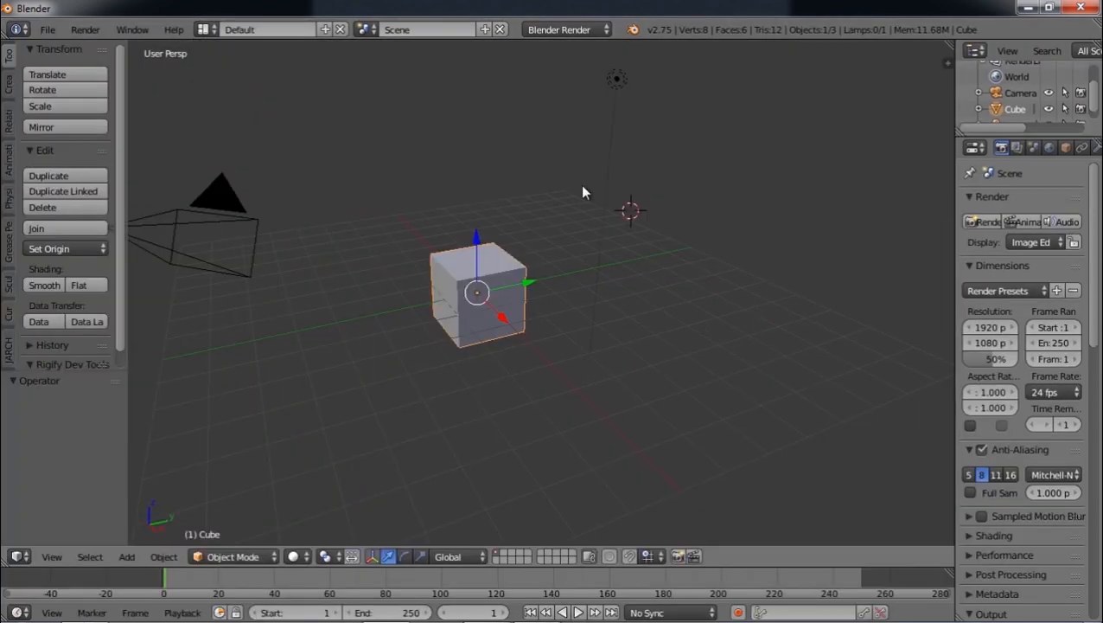
- Check the list of available render engines and widen the column holding the outliner and render properties
{"action": "left_click", "coordinate": [585, 36]}
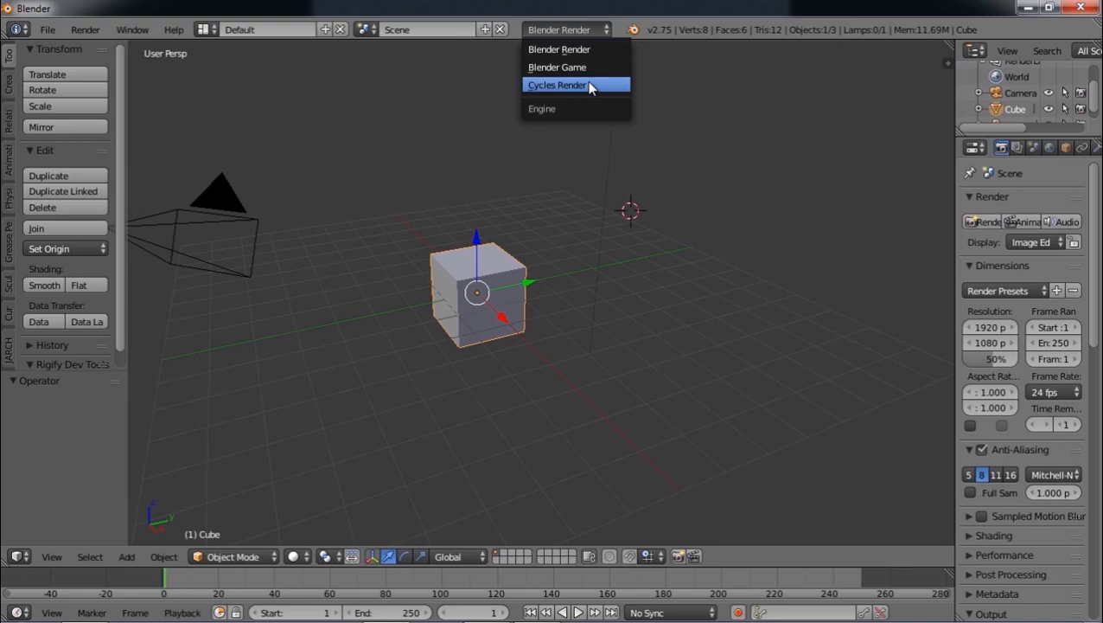
{"action": "left_click_drag", "start_coordinate": [954, 109], "coordinate": [917, 106]}
{"action": "left_click", "coordinate": [588, 31]}
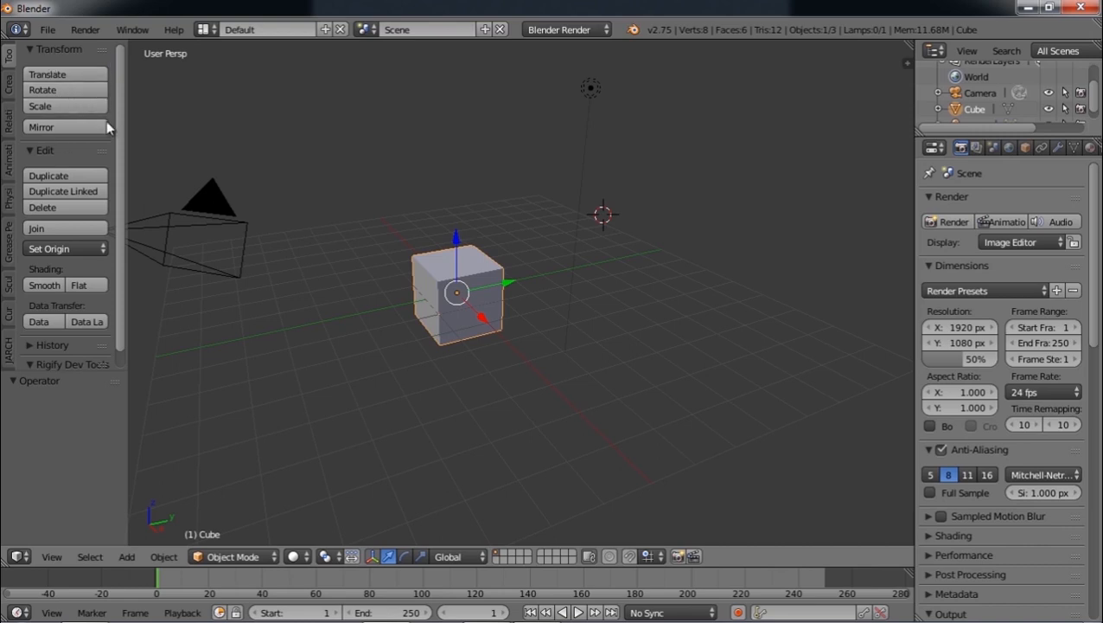
- Try the Translate tool on the cube and look through the Create, Relations and Animation tool sets
{"action": "left_click", "coordinate": [76, 77]}
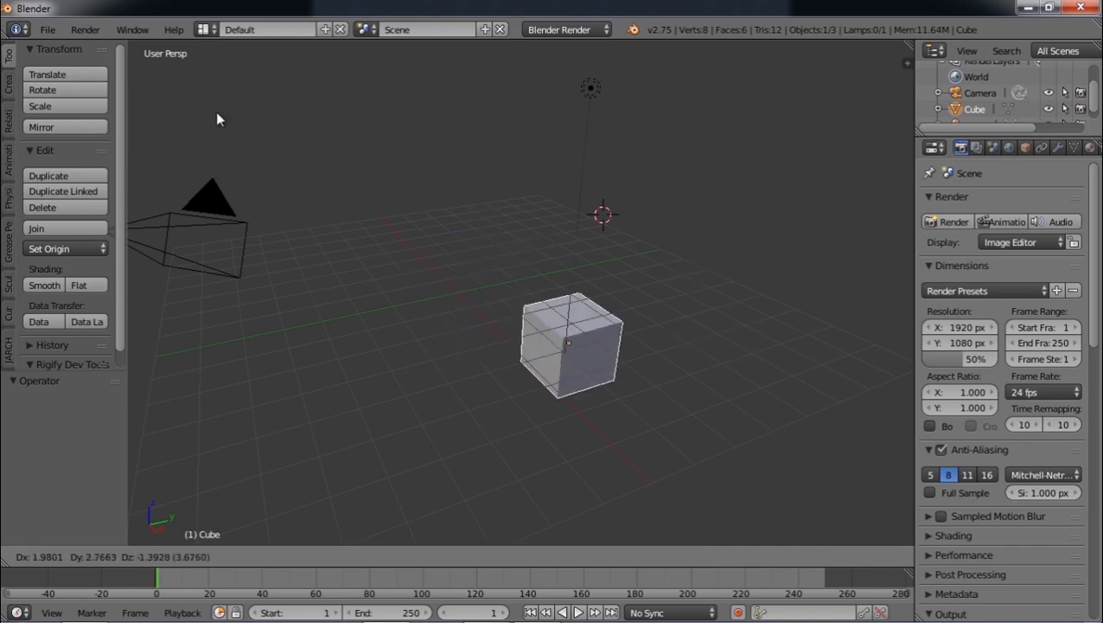
{"action": "key", "text": "Escape"}
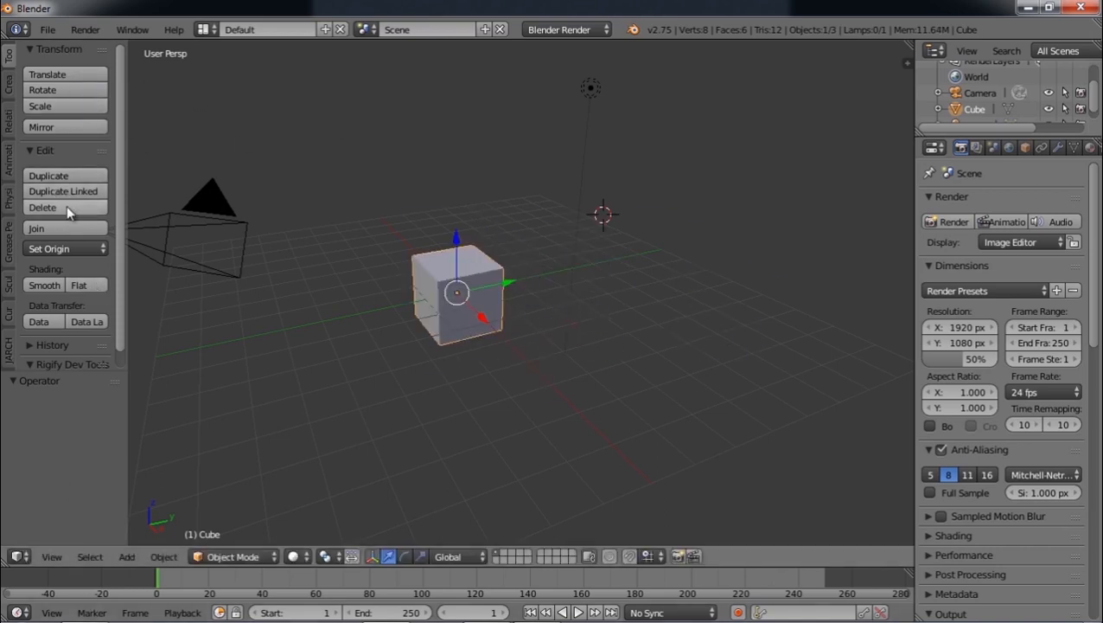
{"action": "scroll", "coordinate": [67, 211], "scroll_direction": "down", "scroll_amount": 1}
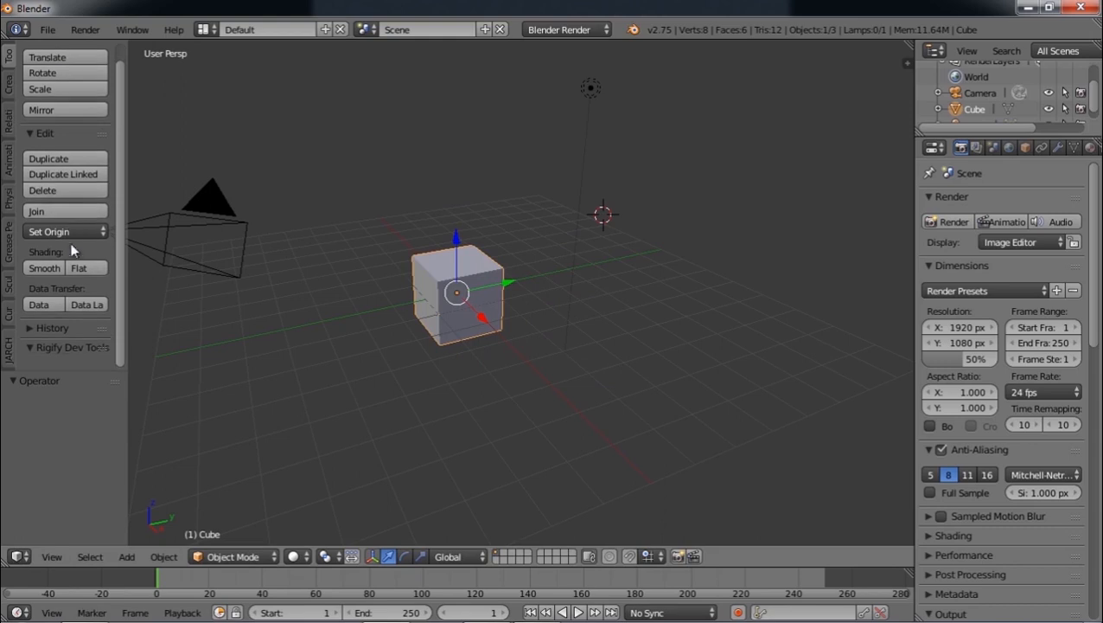
{"action": "left_click", "coordinate": [12, 87]}
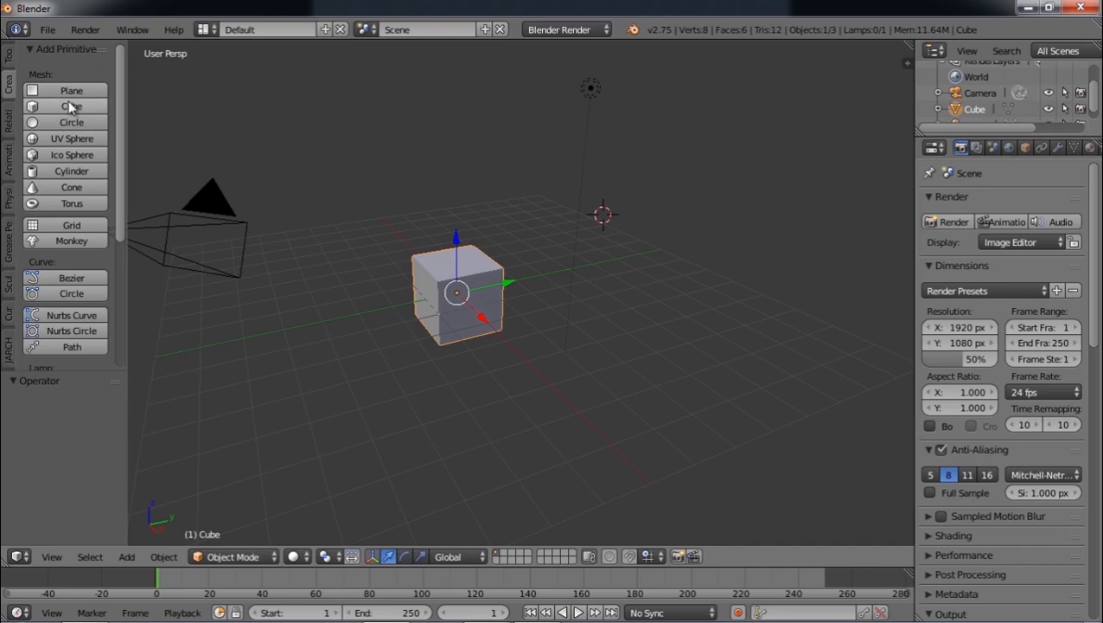
{"action": "left_click", "coordinate": [11, 128]}
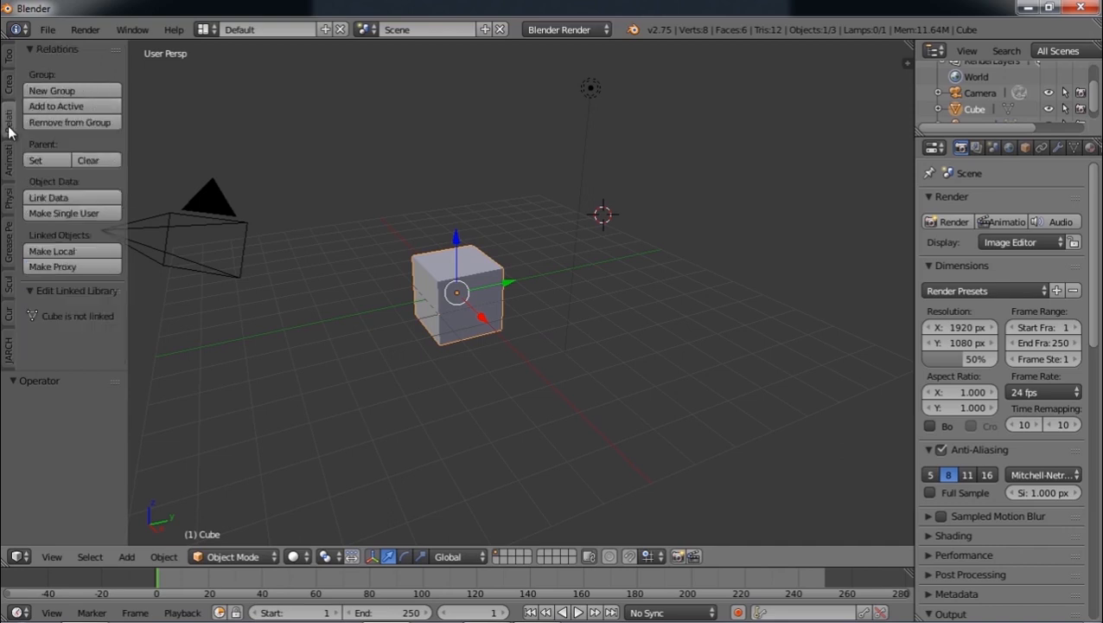
{"action": "left_click", "coordinate": [12, 168]}
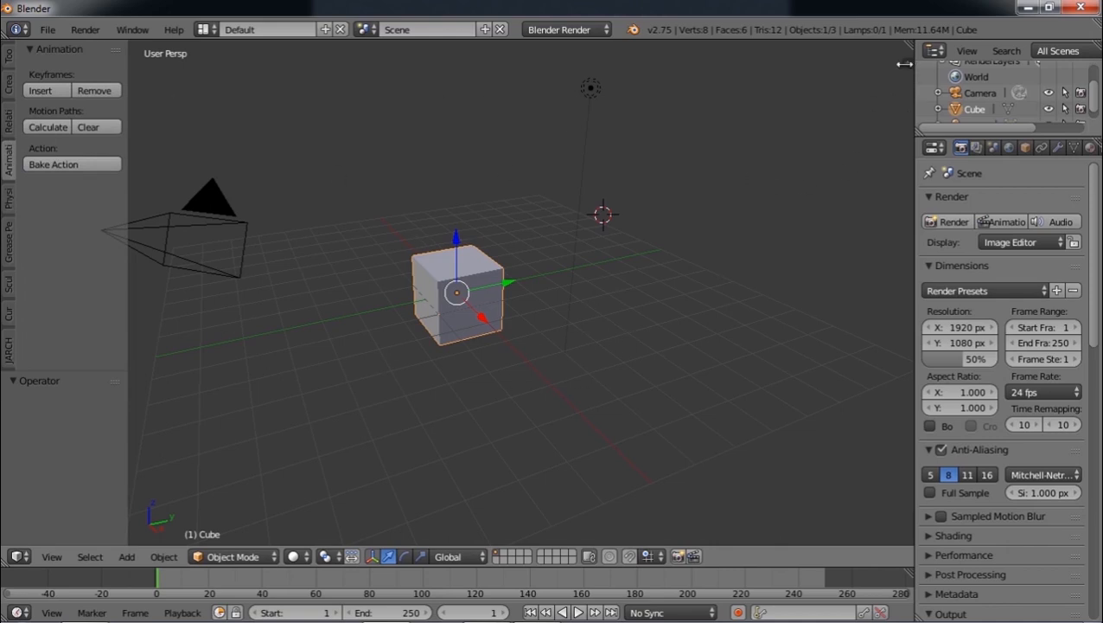
- Show the 3D view's properties sidebar and bring the cube's Transform section into view
{"action": "key", "text": "n"}
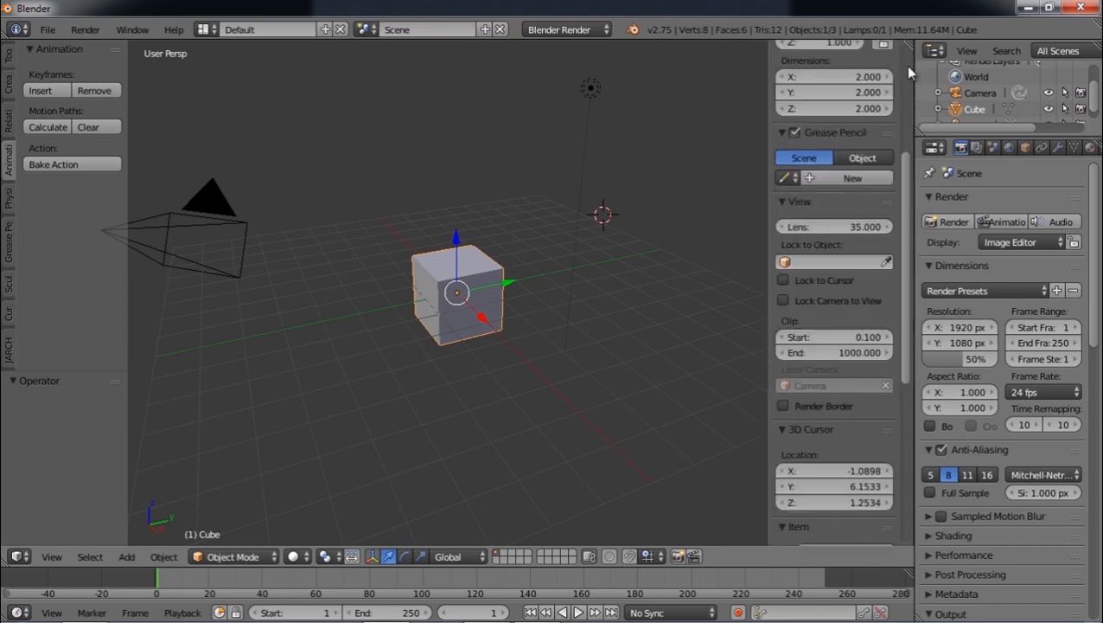
{"action": "scroll", "coordinate": [825, 289], "scroll_direction": "up", "scroll_amount": 6}
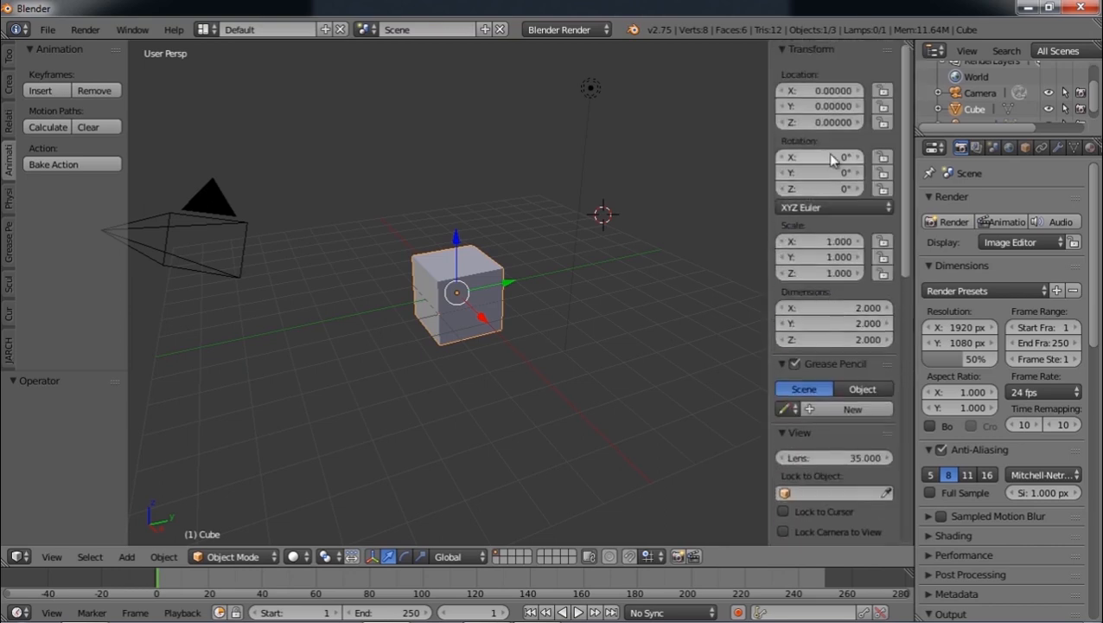
{"action": "scroll", "coordinate": [833, 325], "scroll_direction": "down", "scroll_amount": 1}
{"action": "scroll", "coordinate": [830, 292], "scroll_direction": "up", "scroll_amount": 1}
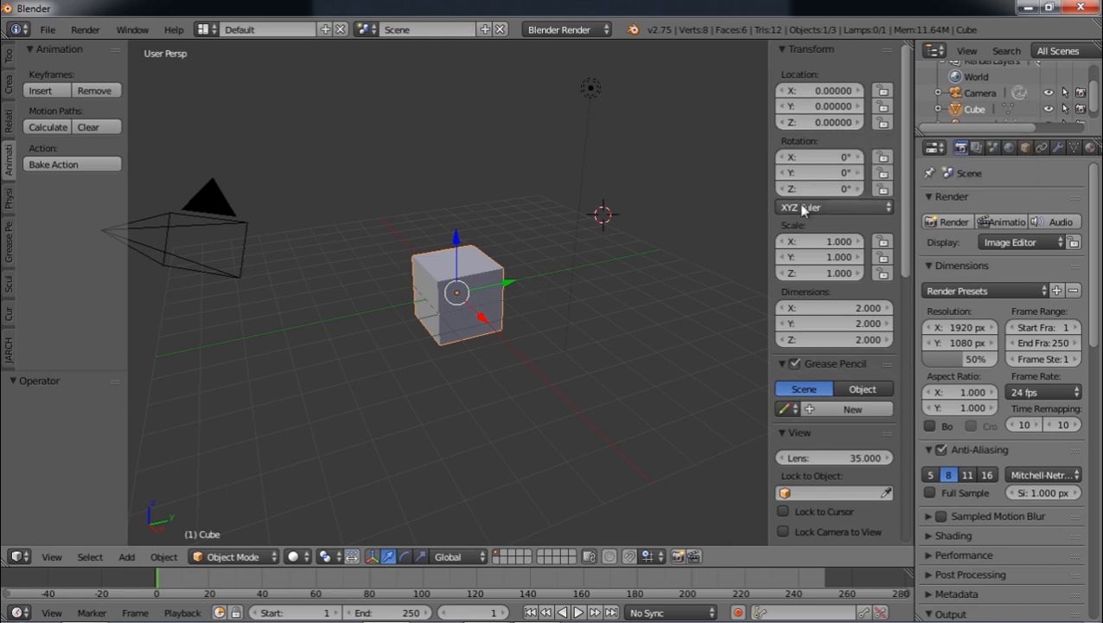
- Try moving the cube about 1.1 units along the Y axis and undo the move
{"action": "left_click_drag", "start_coordinate": [512, 288], "coordinate": [546, 277]}
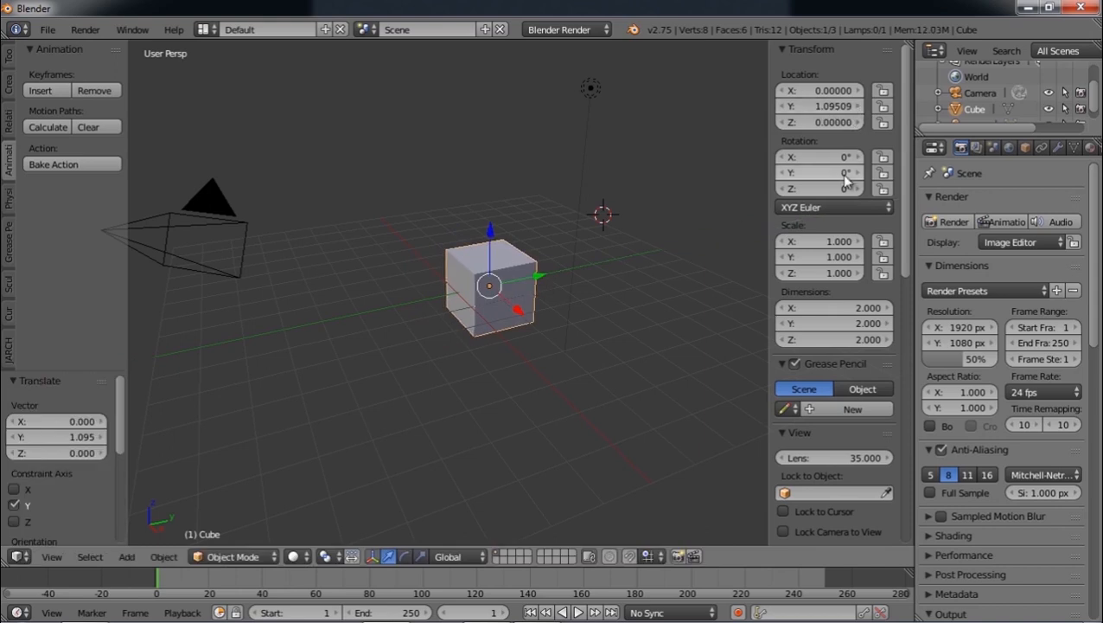
{"action": "key", "text": "ctrl+z"}
- Collapse the 3D Cursor section of the sidebar, keeping the Item section expanded
{"action": "scroll", "coordinate": [858, 375], "scroll_direction": "down", "scroll_amount": 3}
{"action": "scroll", "coordinate": [858, 375], "scroll_direction": "down", "scroll_amount": 1}
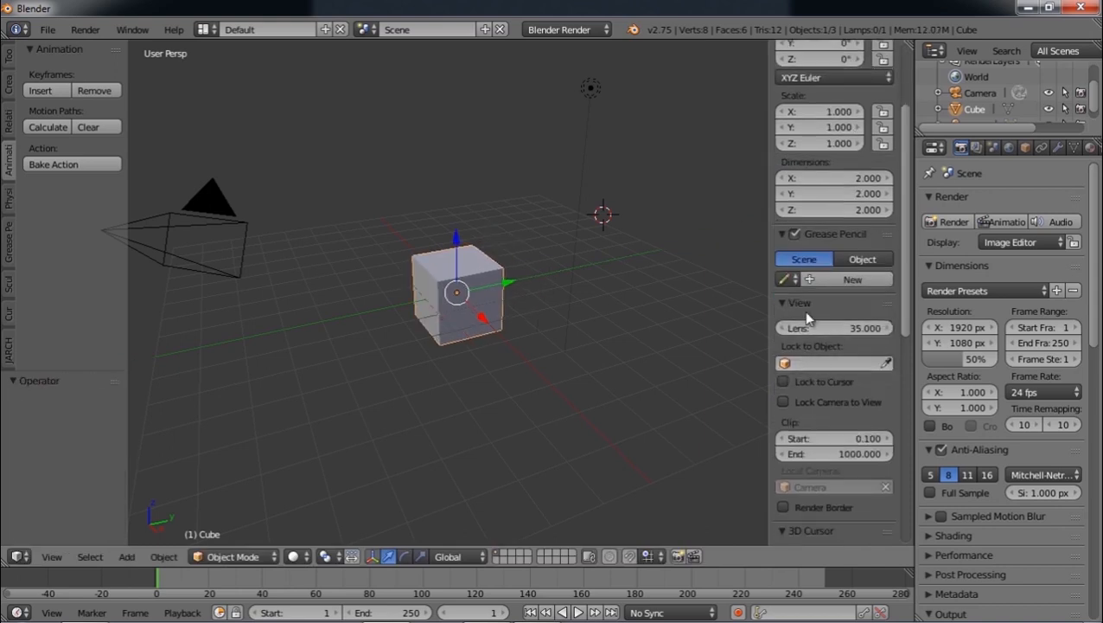
{"action": "scroll", "coordinate": [803, 316], "scroll_direction": "down", "scroll_amount": 1}
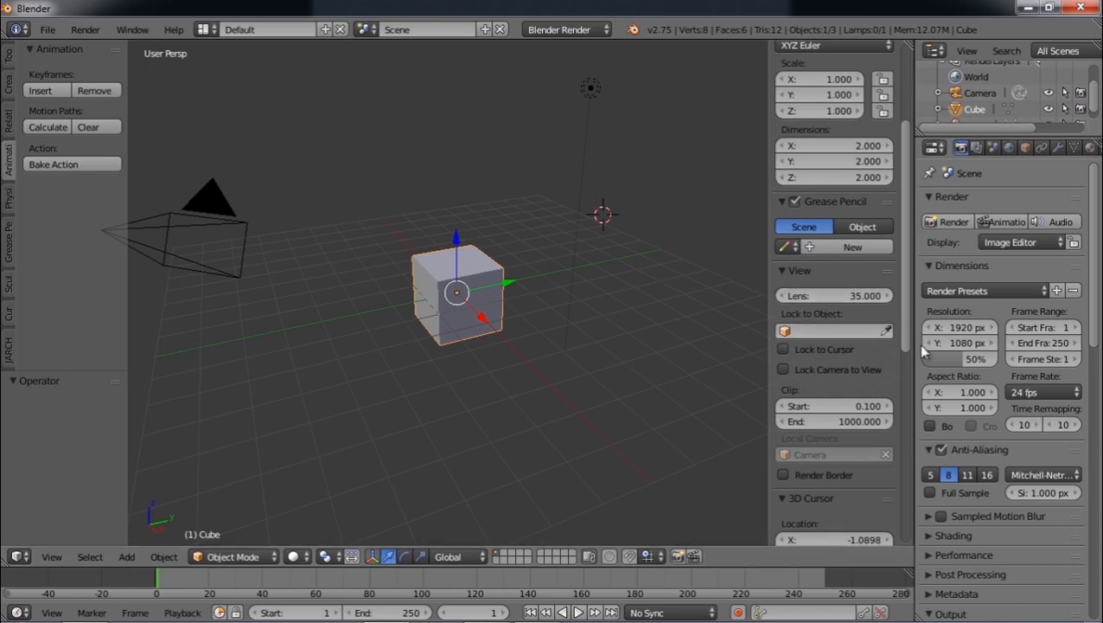
{"action": "scroll", "coordinate": [885, 356], "scroll_direction": "down", "scroll_amount": 4}
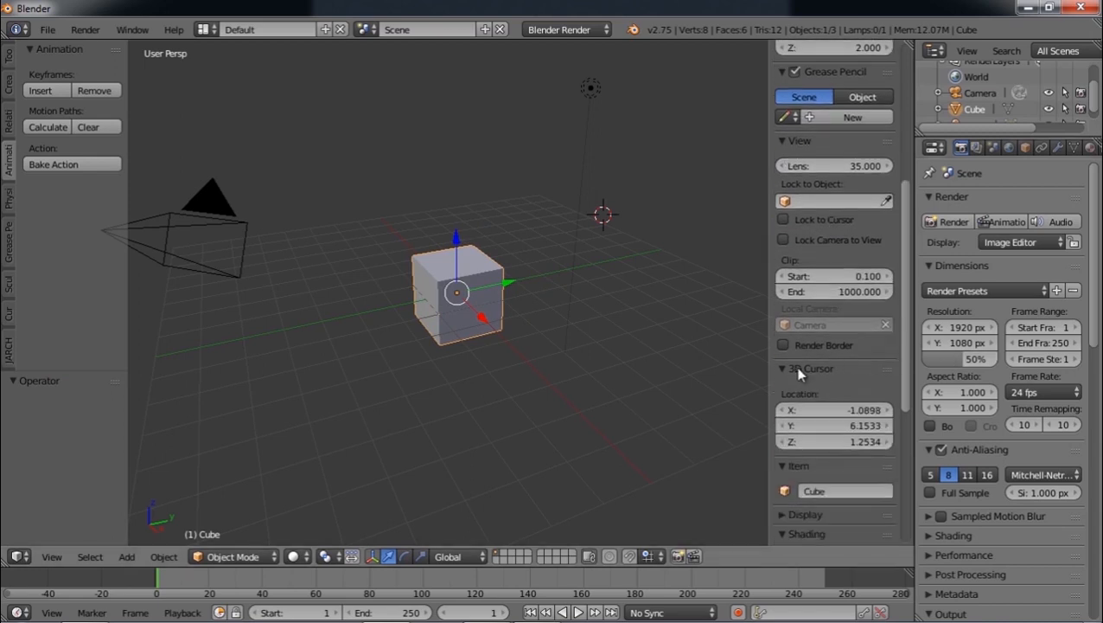
{"action": "left_click", "coordinate": [794, 368]}
{"action": "left_click", "coordinate": [816, 388]}
{"action": "left_click", "coordinate": [815, 388]}
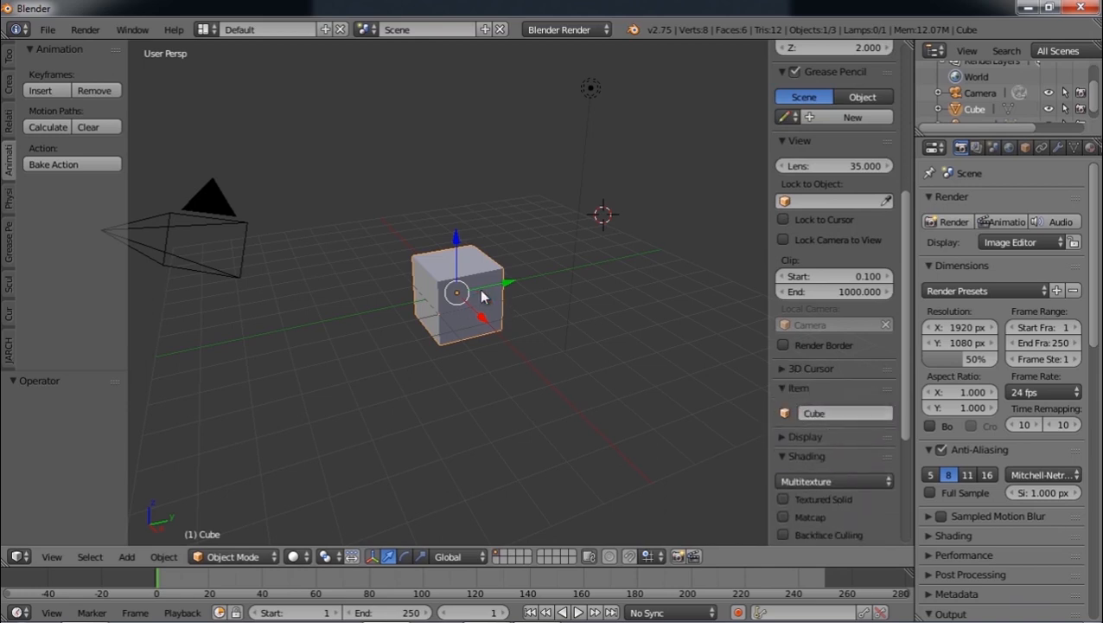
- Rename the cube object as BALOK
{"action": "left_click", "coordinate": [820, 415]}
{"action": "type", "text": "BALOK"}
{"action": "key", "text": "Return"}
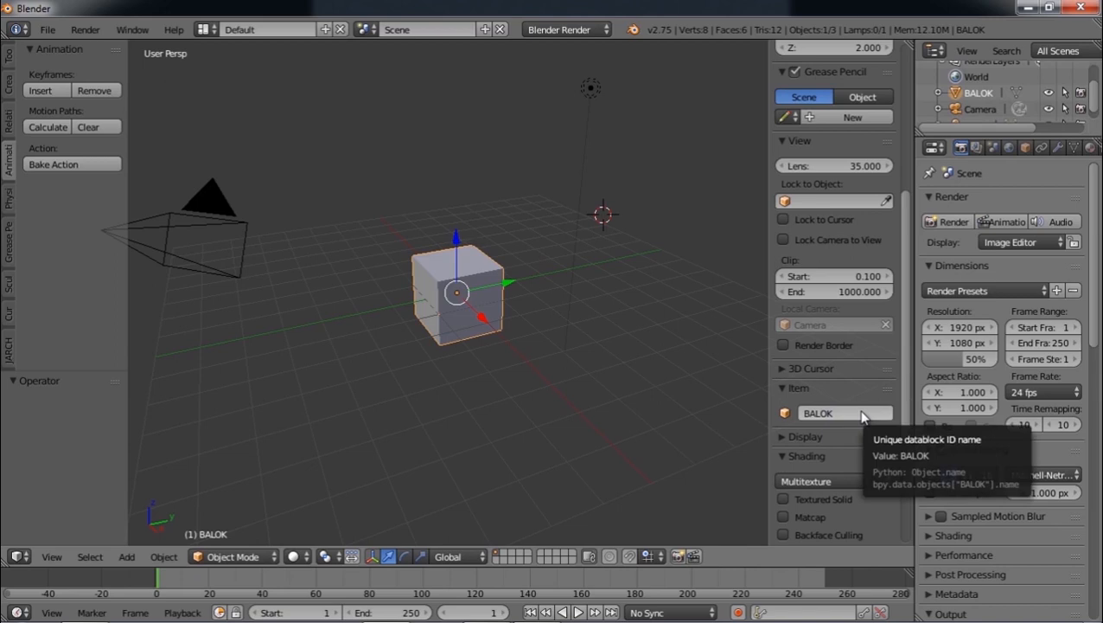
- Collapse the sidebar's Shading section and hide the 3D view's properties sidebar
{"action": "scroll", "coordinate": [791, 428], "scroll_direction": "down", "scroll_amount": 1}
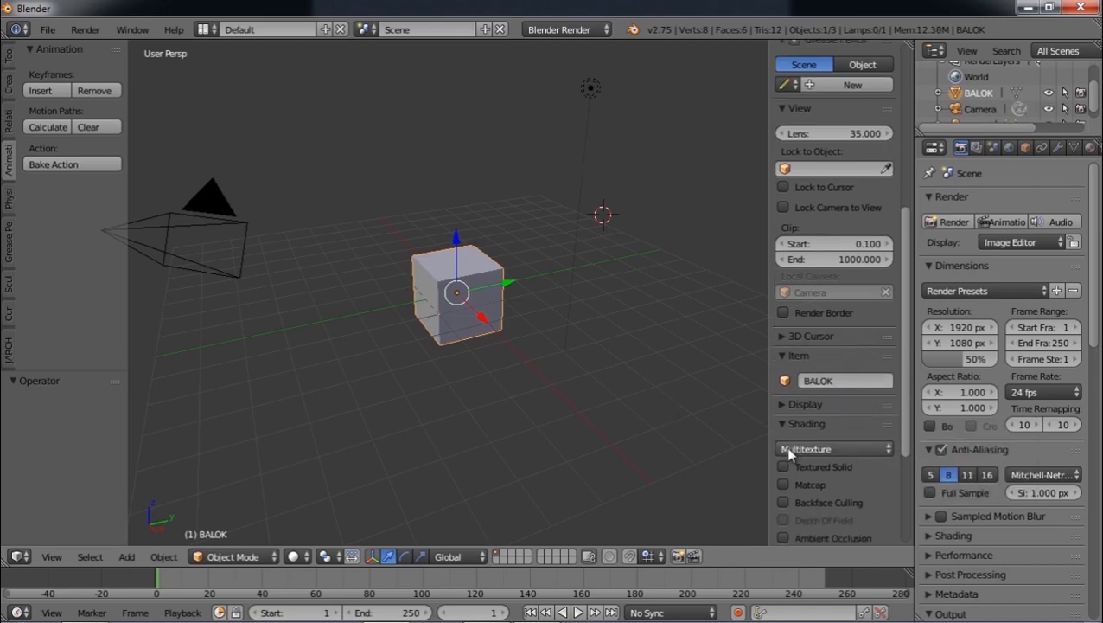
{"action": "scroll", "coordinate": [786, 428], "scroll_direction": "down", "scroll_amount": 3}
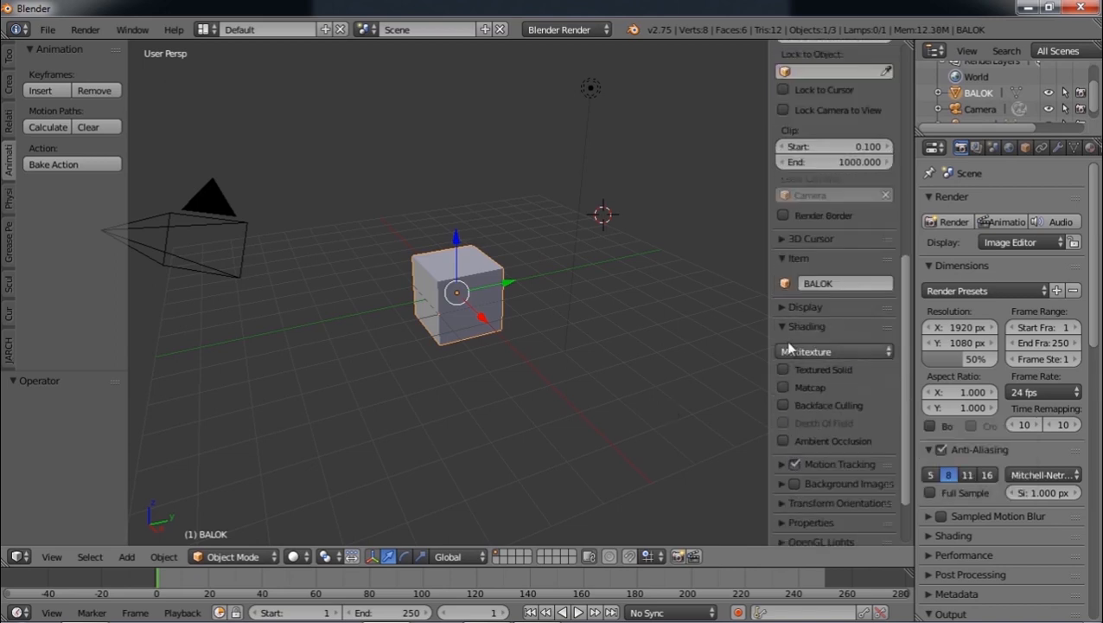
{"action": "left_click", "coordinate": [789, 346]}
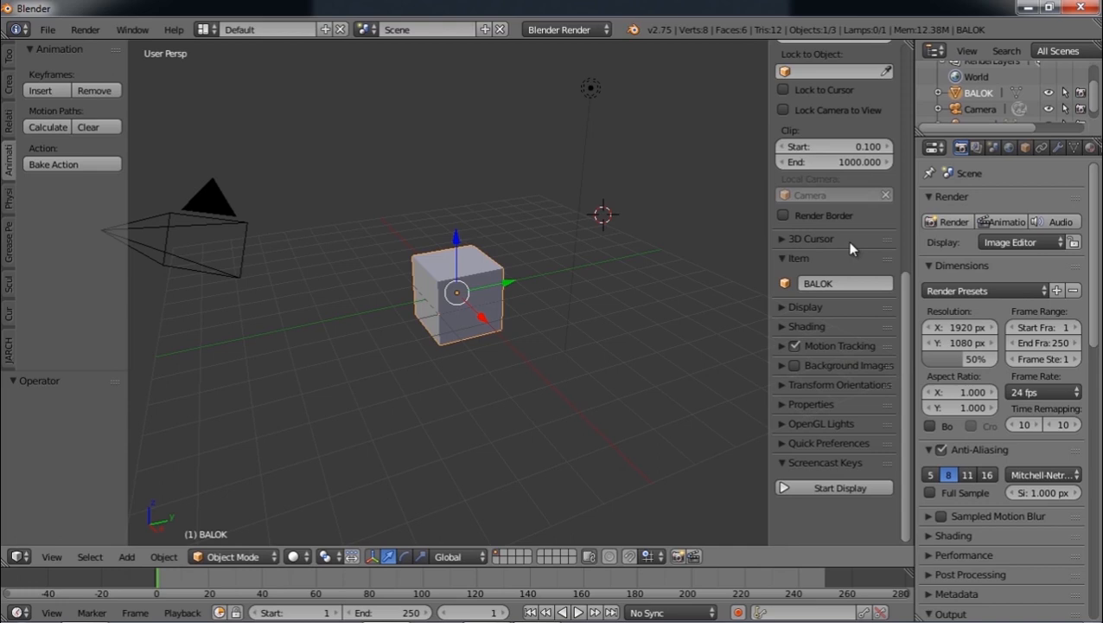
{"action": "key", "text": "n"}
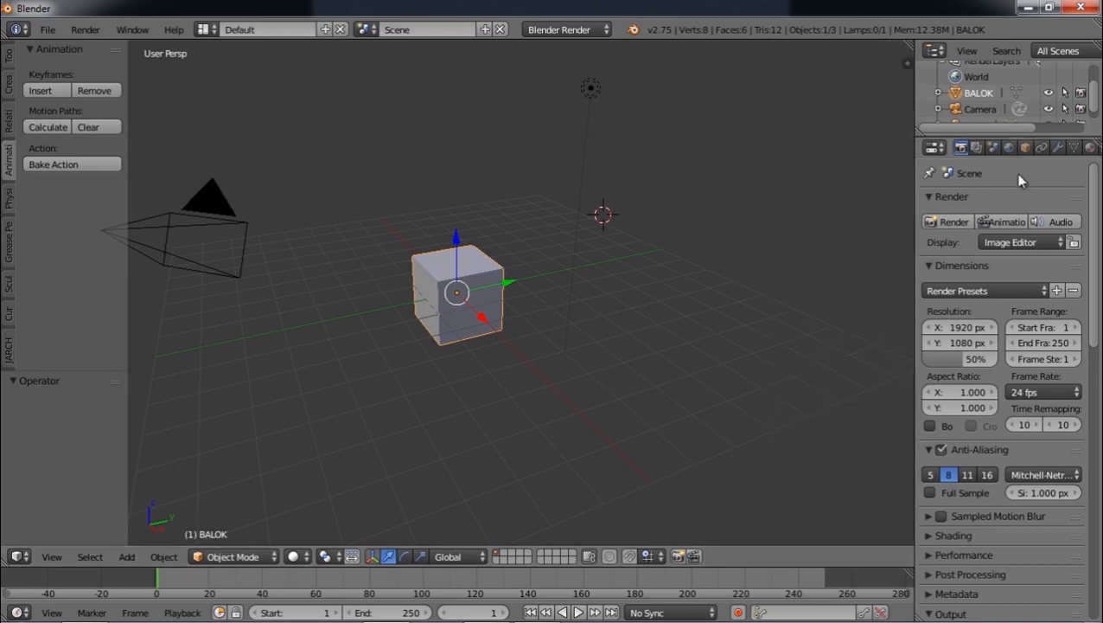
- Make the outliner taller to show all scene objects, and widen it together with the properties editor
{"action": "left_click_drag", "start_coordinate": [966, 130], "coordinate": [966, 208]}
{"action": "left_click_drag", "start_coordinate": [918, 121], "coordinate": [852, 143]}
- Select the camera in the 3D view, and select the lamp through the outliner
{"action": "middle_click_drag", "start_coordinate": [499, 281], "coordinate": [548, 367]}
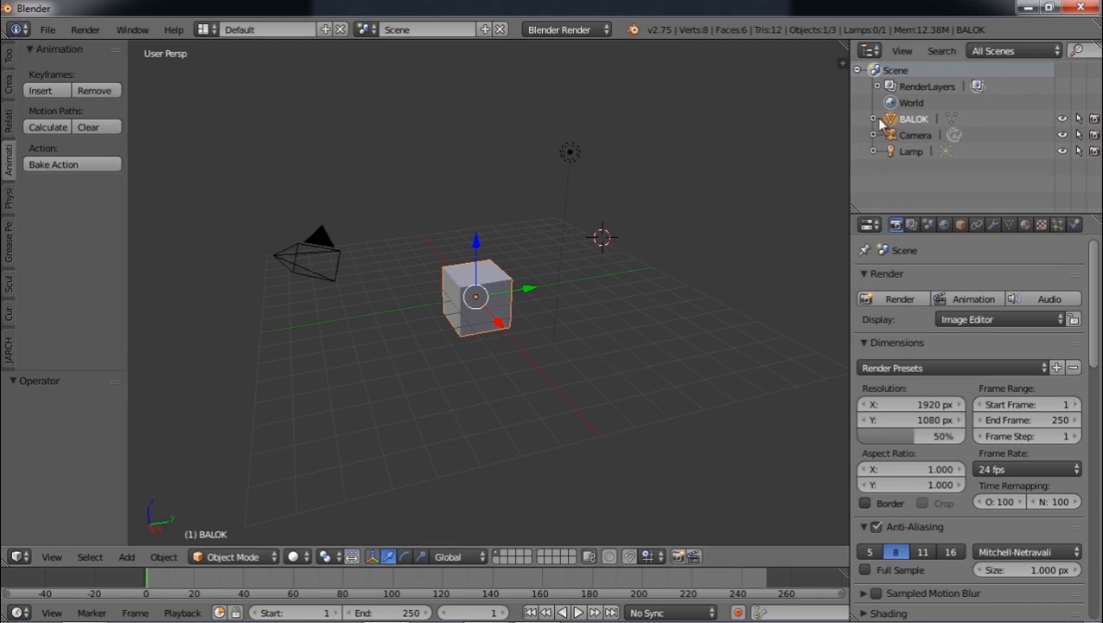
{"action": "right_click", "coordinate": [335, 253]}
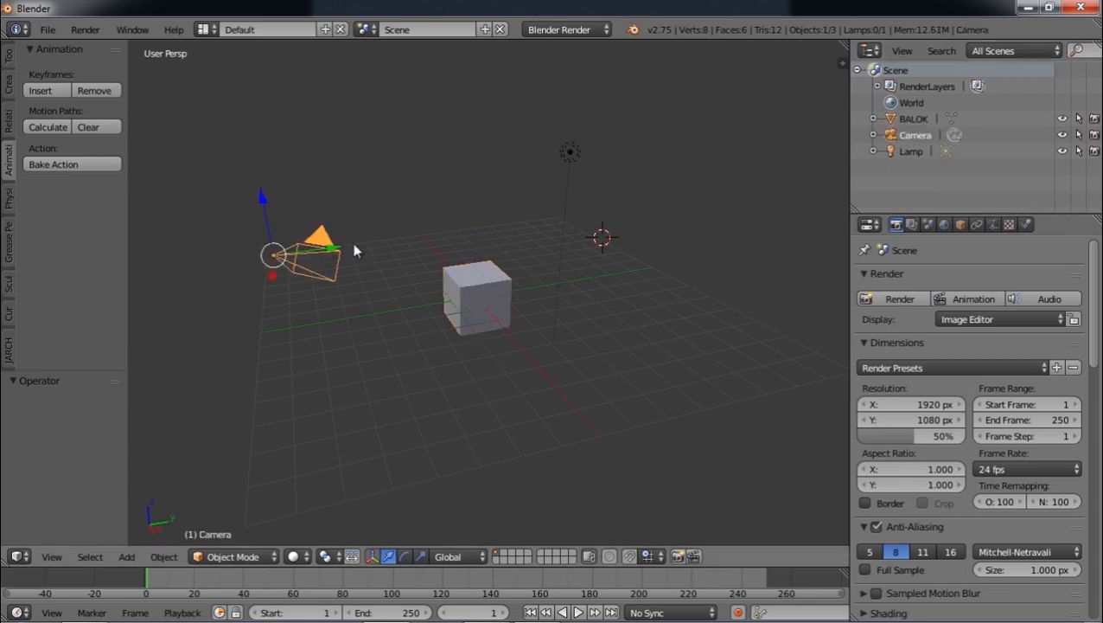
{"action": "left_click", "coordinate": [917, 152]}
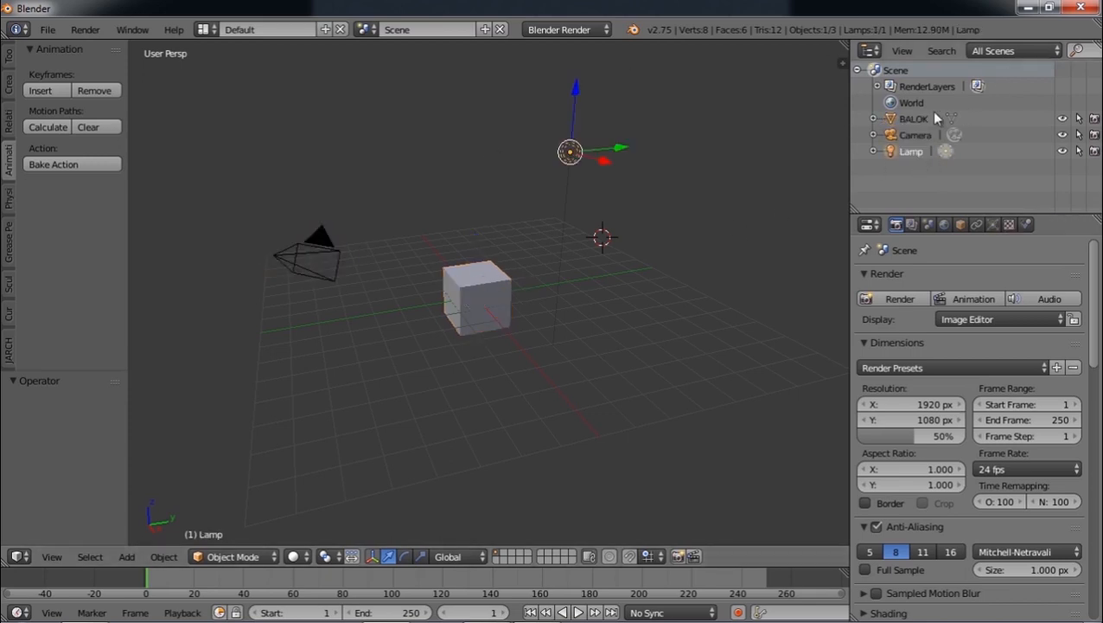
- Select the camera, the BALOK cube and the lamp one after another in the 3D view
{"action": "right_click", "coordinate": [325, 248]}
{"action": "right_click", "coordinate": [485, 279]}
{"action": "right_click", "coordinate": [587, 160]}
- Make the outliner shorter to enlarge the properties editor, and look through the render settings, including the Shading section
{"action": "left_click_drag", "start_coordinate": [886, 214], "coordinate": [895, 135]}
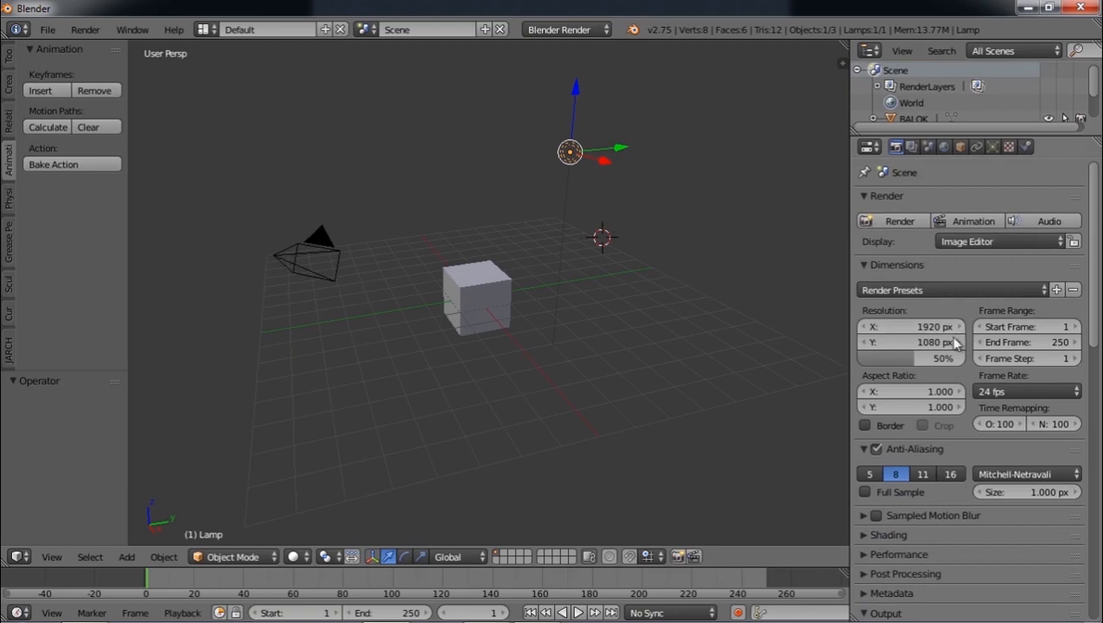
{"action": "scroll", "coordinate": [964, 348], "scroll_direction": "down", "scroll_amount": 1}
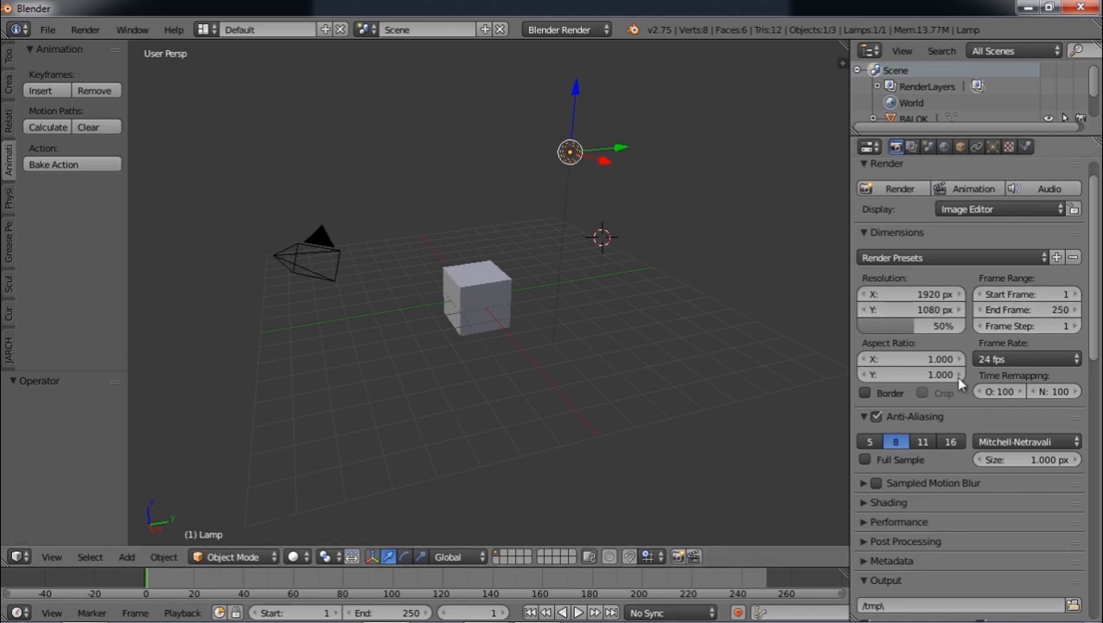
{"action": "scroll", "coordinate": [968, 398], "scroll_direction": "down", "scroll_amount": 1}
{"action": "left_click", "coordinate": [868, 475]}
{"action": "left_click", "coordinate": [868, 475]}
{"action": "scroll", "coordinate": [868, 474], "scroll_direction": "down", "scroll_amount": 2}
{"action": "scroll", "coordinate": [891, 527], "scroll_direction": "down", "scroll_amount": 2}
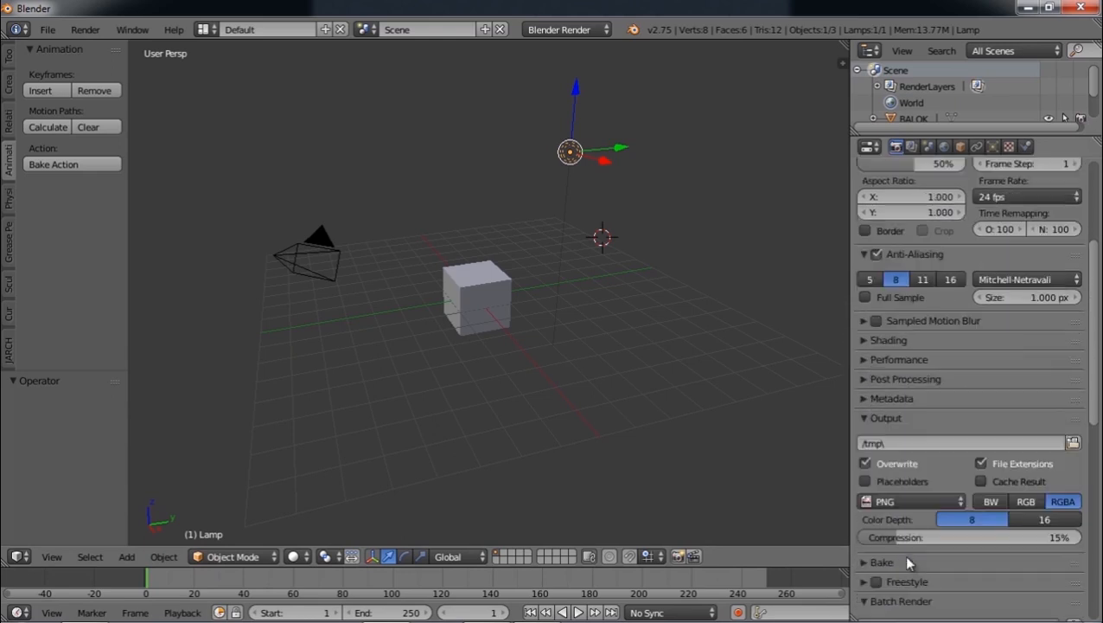
- Check the output file format setting and collapse the Output section of the render settings
{"action": "left_click", "coordinate": [905, 500]}
{"action": "scroll", "coordinate": [1040, 419], "scroll_direction": "up", "scroll_amount": 2}
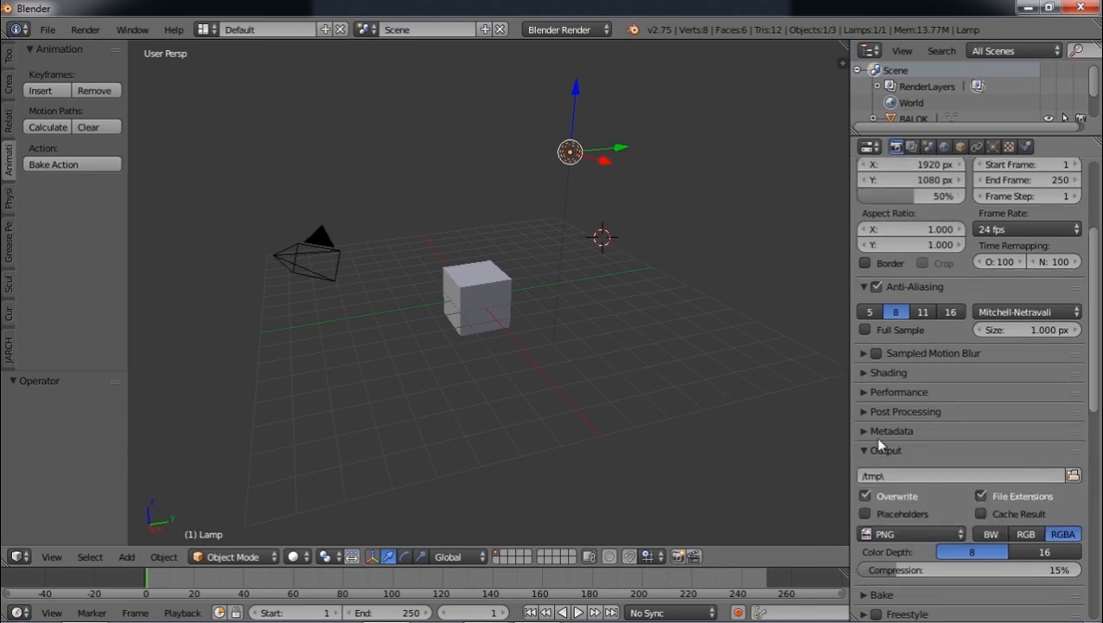
{"action": "left_click", "coordinate": [865, 451]}
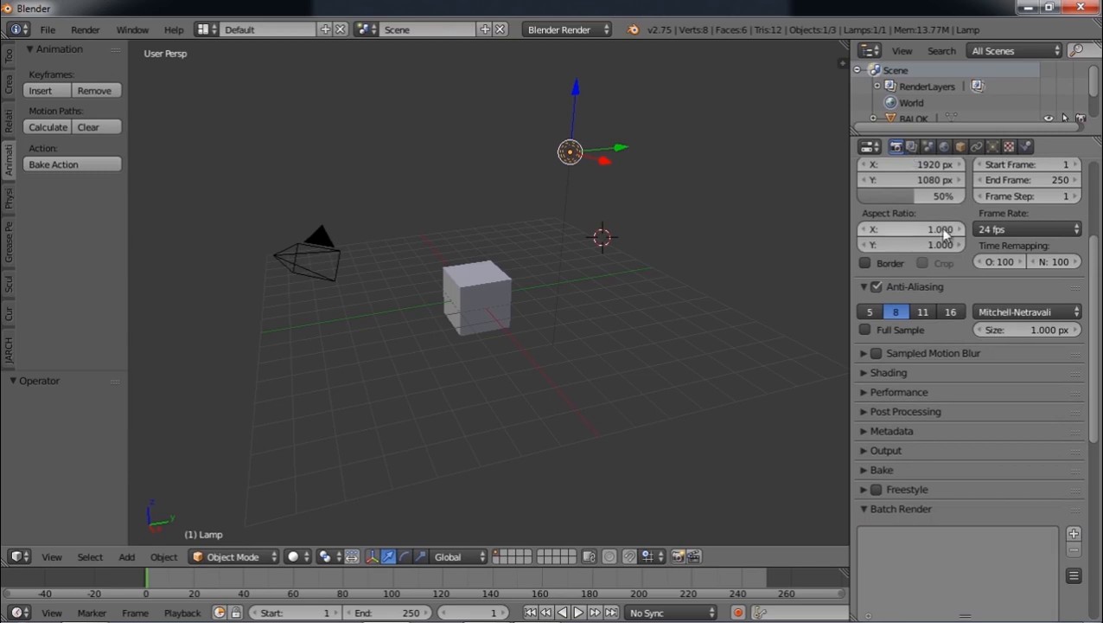
- Make the timeline editor taller and select the BALOK cube in the 3D view
{"action": "left_click_drag", "start_coordinate": [495, 568], "coordinate": [491, 525]}
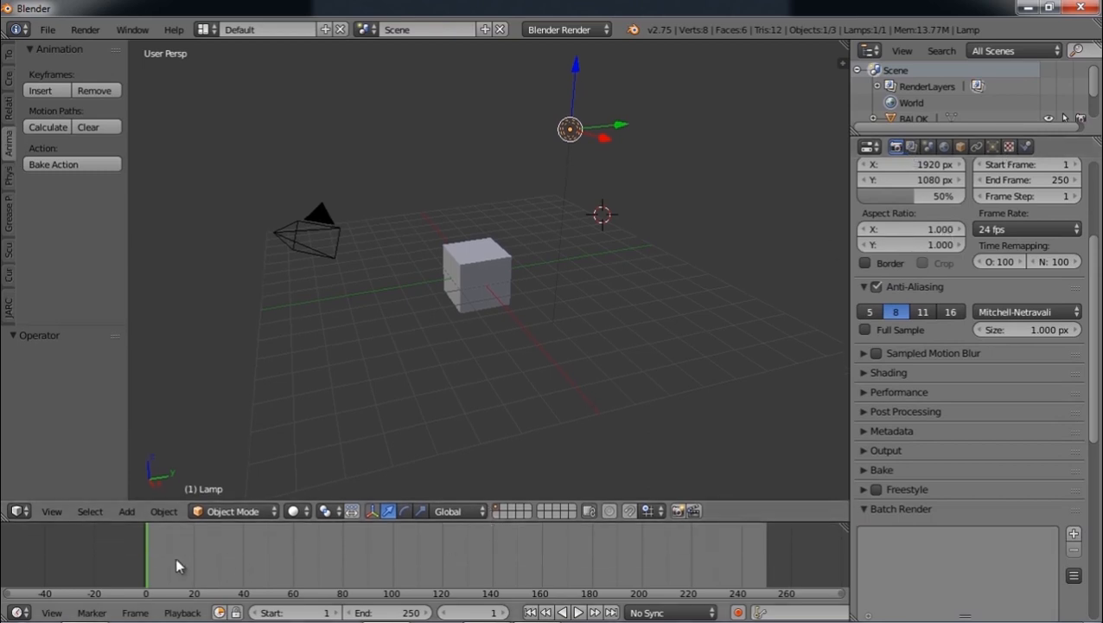
{"action": "right_click", "coordinate": [460, 298]}
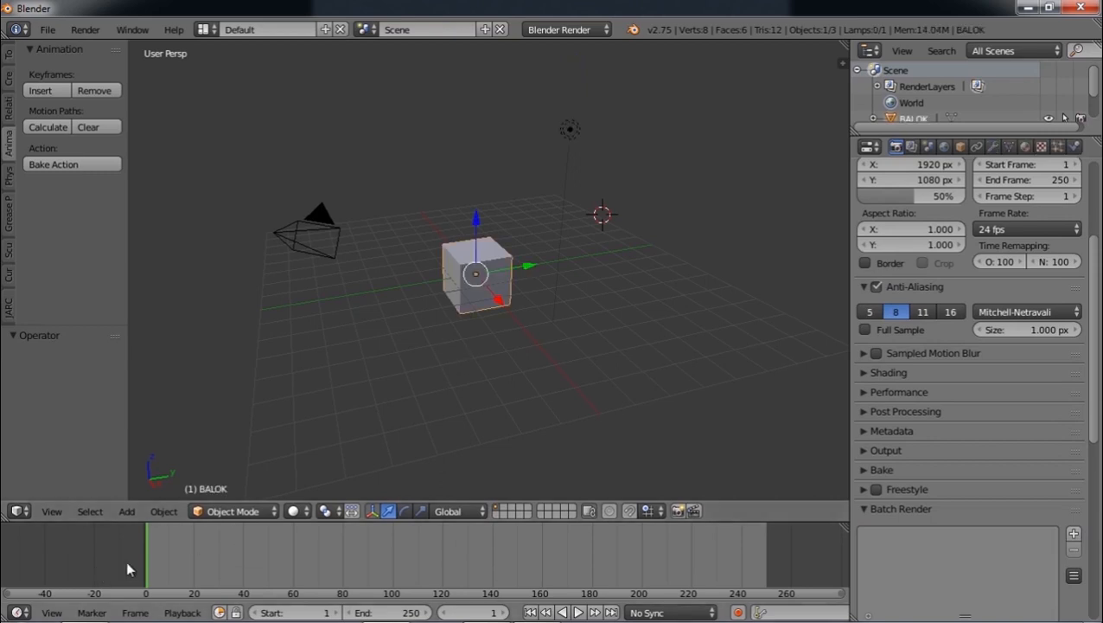
- Scrub back and forth through the timeline and set the current frame to 50
{"action": "left_click_drag", "start_coordinate": [149, 569], "coordinate": [619, 567]}
{"action": "left_click_drag", "start_coordinate": [750, 571], "coordinate": [196, 562]}
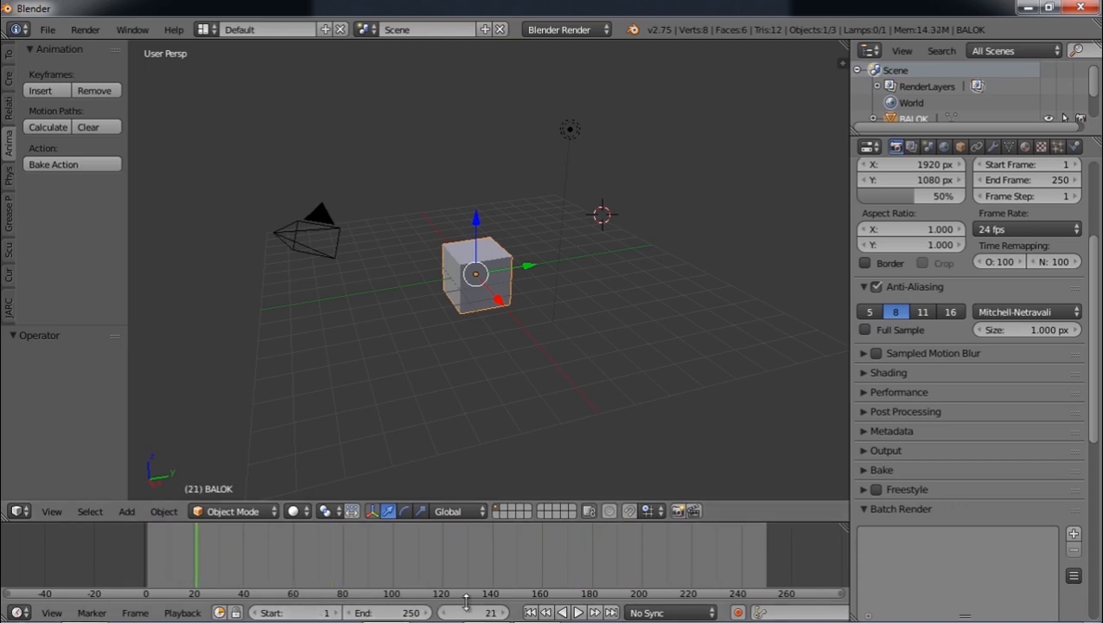
{"action": "left_click_drag", "start_coordinate": [235, 560], "coordinate": [451, 604]}
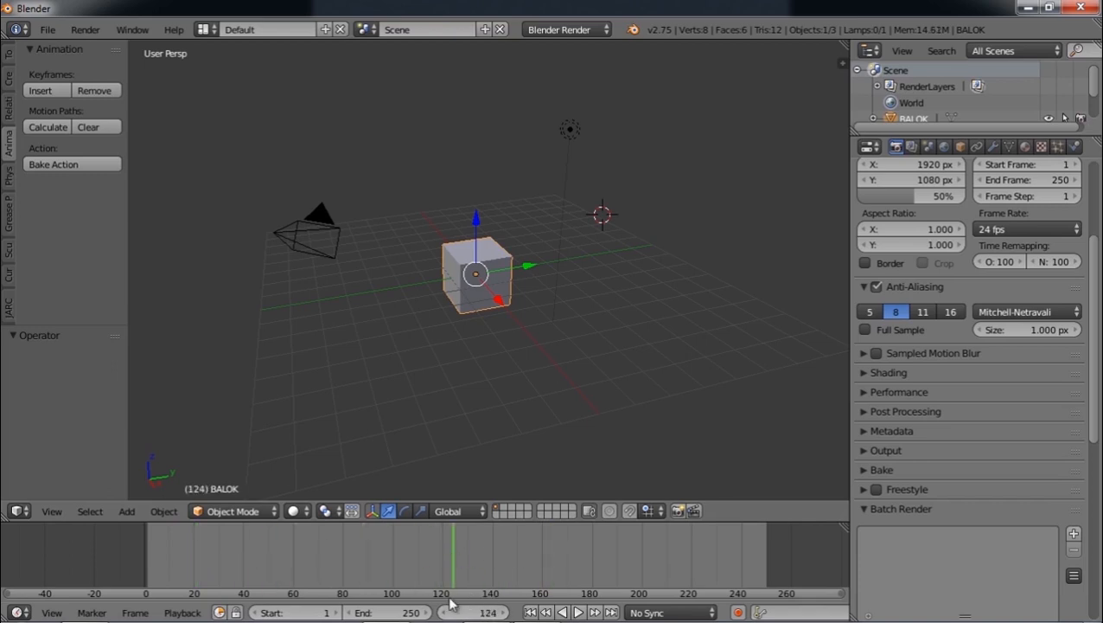
{"action": "left_click", "coordinate": [450, 568]}
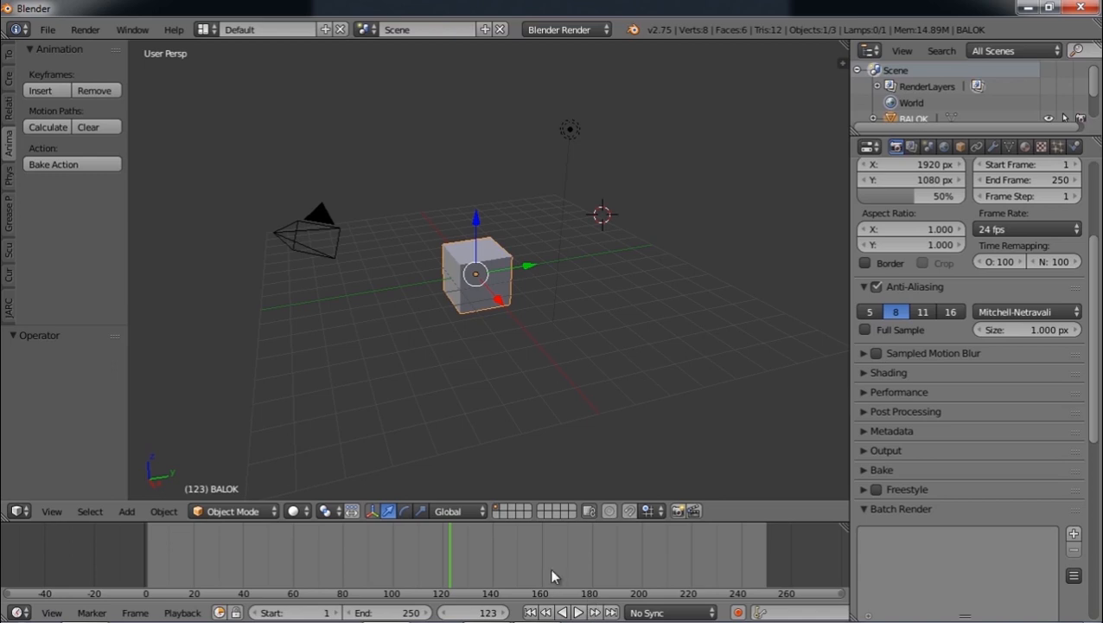
{"action": "left_click", "coordinate": [269, 570]}
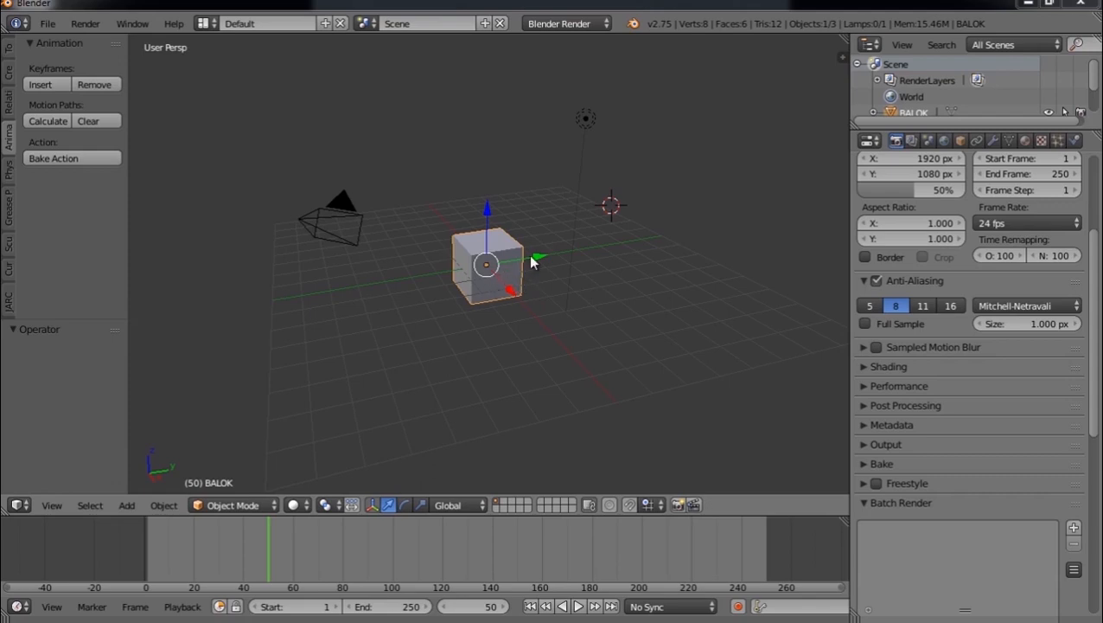
- Try moving the BALOK cube along the X, Y and Z axes with the manipulator arrows
{"action": "left_click_drag", "start_coordinate": [512, 291], "coordinate": [532, 305]}
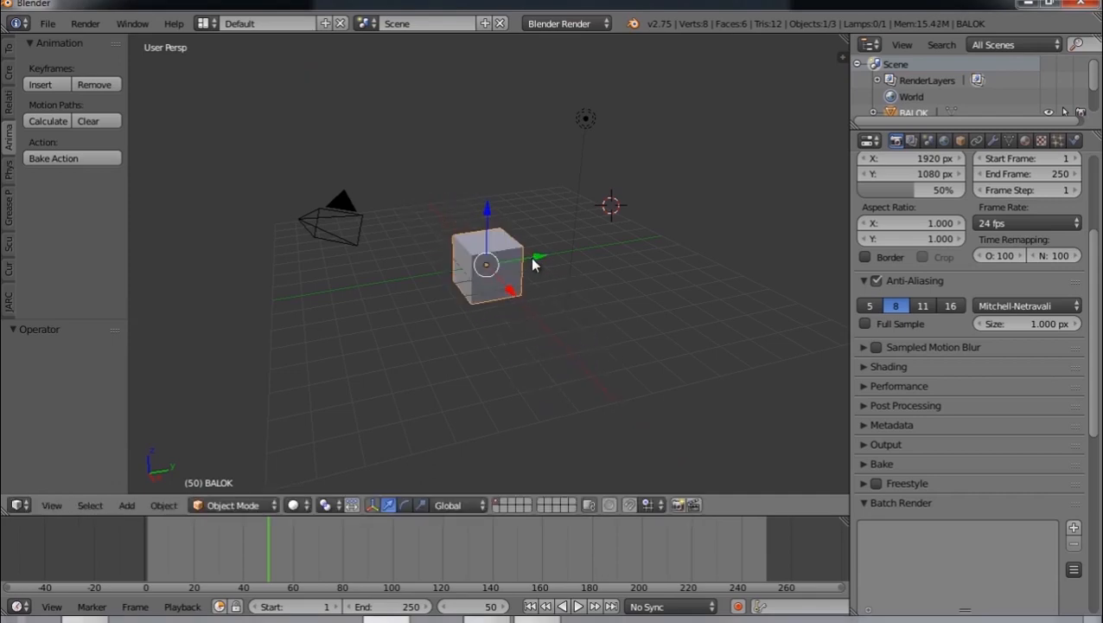
{"action": "left_click_drag", "start_coordinate": [533, 258], "coordinate": [500, 275]}
{"action": "left_click_drag", "start_coordinate": [487, 216], "coordinate": [522, 236]}
{"action": "mouse_move", "coordinate": [557, 285]}
{"action": "middle_mouse_down"}
{"action": "mouse_move", "coordinate": [551, 313]}
{"action": "mouse_move", "coordinate": [386, 328]}
{"action": "mouse_move", "coordinate": [534, 306]}
{"action": "mouse_move", "coordinate": [523, 269]}
{"action": "mouse_move", "coordinate": [543, 281]}
{"action": "middle_mouse_up"}
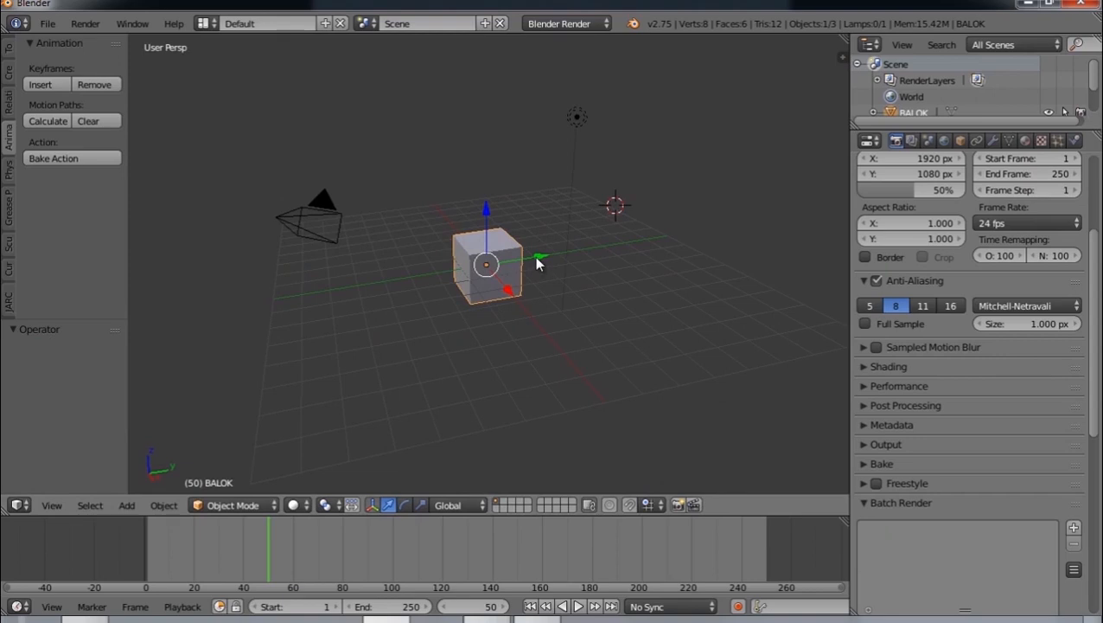
{"action": "left_click_drag", "start_coordinate": [485, 214], "coordinate": [497, 121]}
{"action": "right_click", "coordinate": [497, 121]}
{"action": "left_click_drag", "start_coordinate": [506, 290], "coordinate": [531, 333]}
{"action": "right_click", "coordinate": [531, 333]}
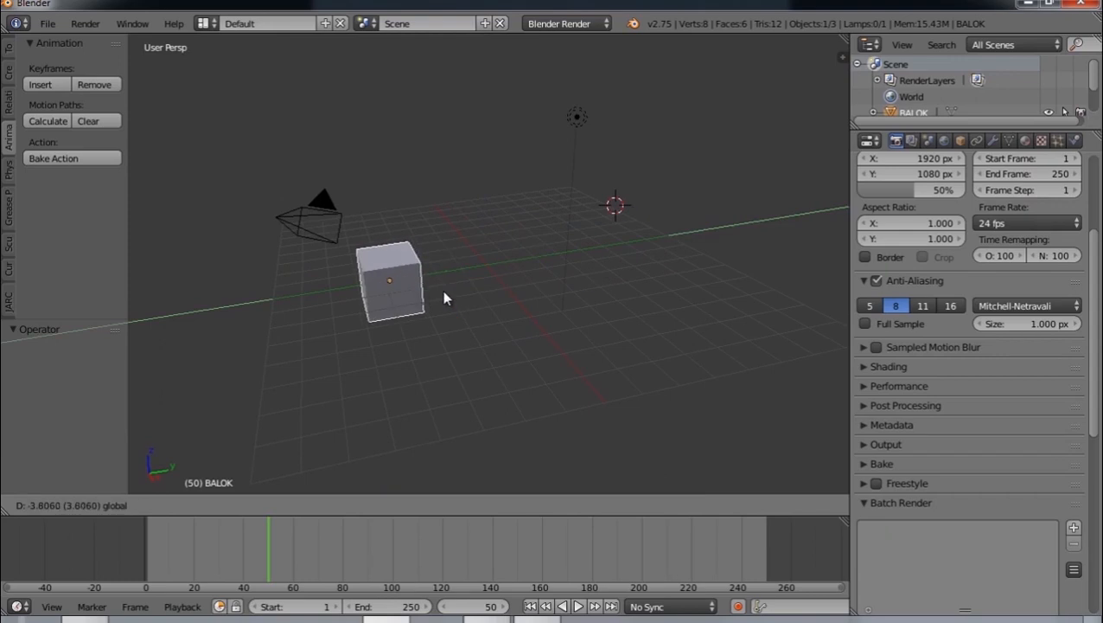
{"action": "key", "text": "Escape"}
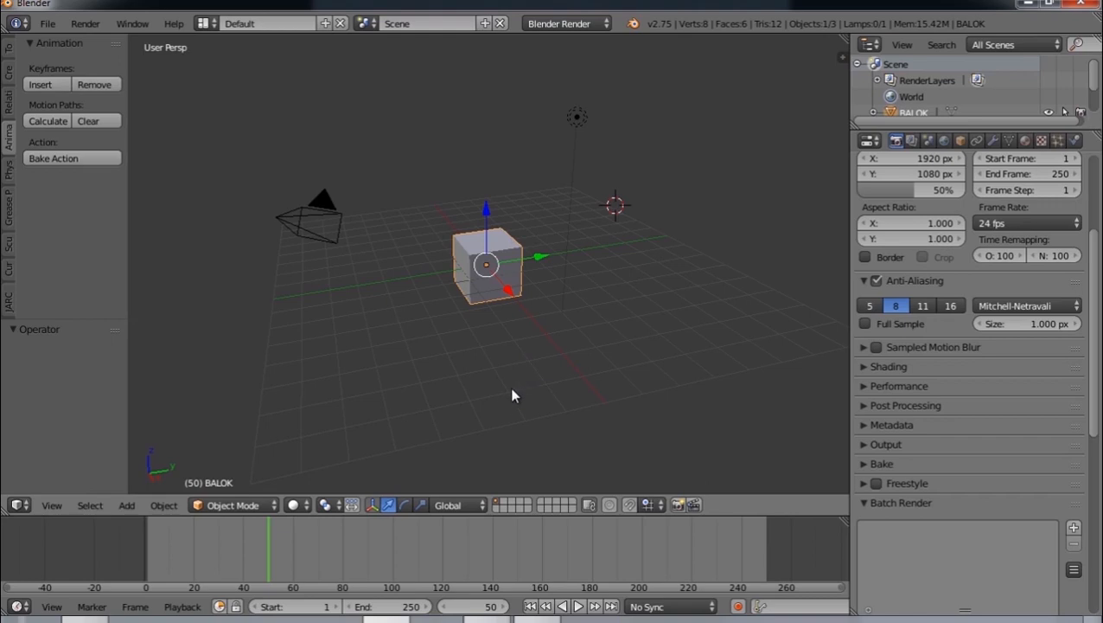
- Orbit and pan the 3D view to examine the BALOK cube and the scene from several sides
{"action": "middle_click_drag", "start_coordinate": [502, 390], "coordinate": [751, 333]}
{"action": "middle_click_drag", "start_coordinate": [379, 385], "coordinate": [697, 308]}
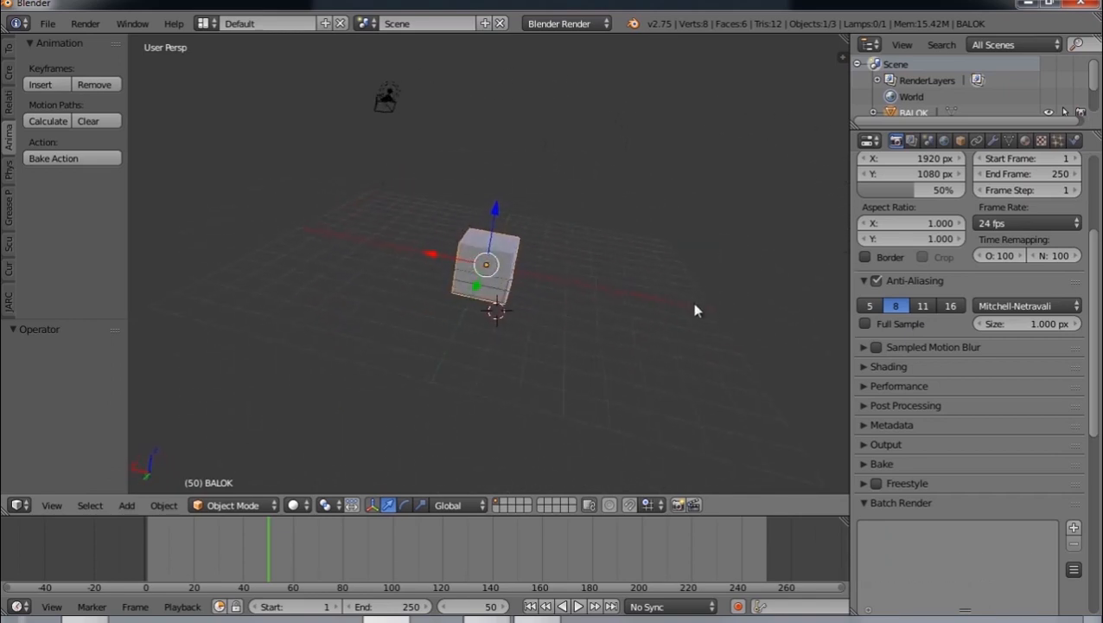
{"action": "middle_click_drag", "start_coordinate": [363, 340], "coordinate": [485, 343]}
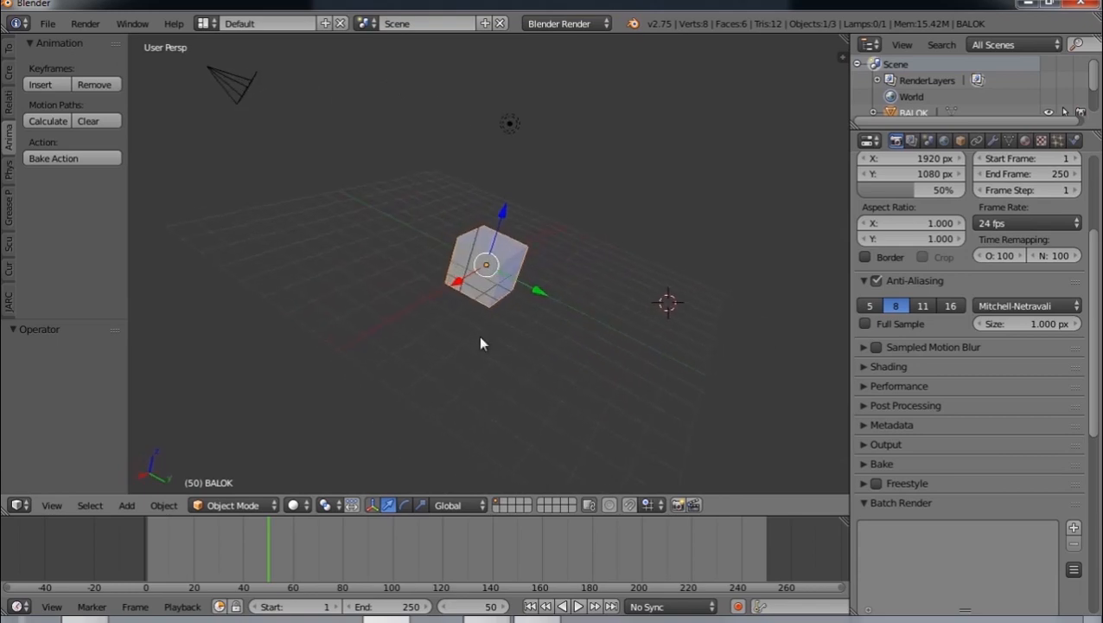
{"action": "middle_click_drag", "start_coordinate": [266, 332], "coordinate": [607, 354]}
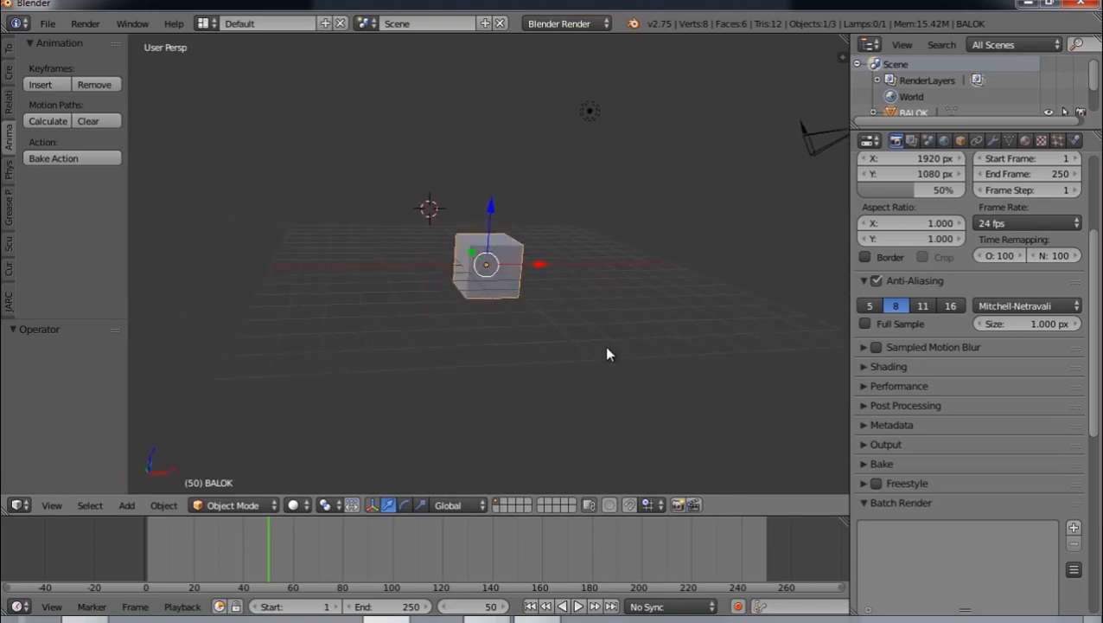
{"action": "middle_click_drag", "start_coordinate": [698, 320], "coordinate": [696, 310]}
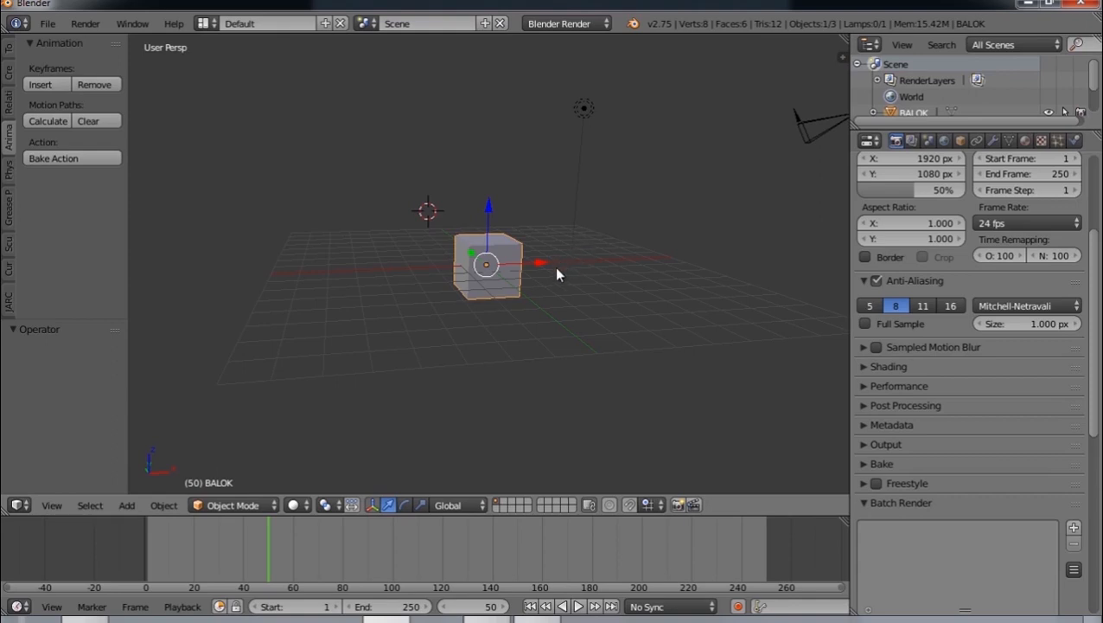
{"action": "mouse_move", "coordinate": [536, 302]}
{"action": "middle_mouse_down", "text": "shift"}
{"action": "mouse_move", "coordinate": [518, 374]}
{"action": "mouse_move", "coordinate": [537, 261]}
{"action": "mouse_move", "coordinate": [507, 239]}
{"action": "mouse_move", "coordinate": [462, 352]}
{"action": "mouse_move", "coordinate": [533, 373]}
{"action": "mouse_move", "coordinate": [502, 266]}
{"action": "mouse_move", "coordinate": [468, 308]}
{"action": "mouse_move", "coordinate": [557, 311]}
{"action": "mouse_move", "coordinate": [526, 318]}
{"action": "middle_mouse_up", "text": "shift"}
{"action": "middle_click_drag", "start_coordinate": [363, 329], "coordinate": [590, 337]}
{"action": "middle_click_drag", "start_coordinate": [508, 344], "coordinate": [652, 329], "text": "shift"}
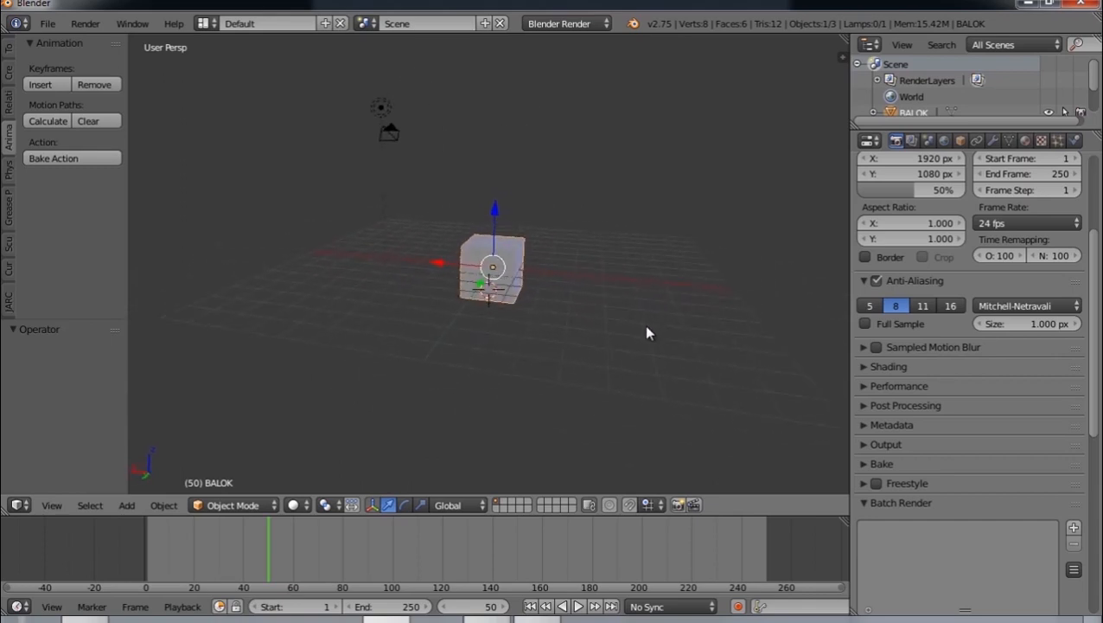
- Zoom the 3D view in and out on the BALOK cube several times
{"action": "scroll", "coordinate": [647, 328], "scroll_direction": "up", "scroll_amount": 6}
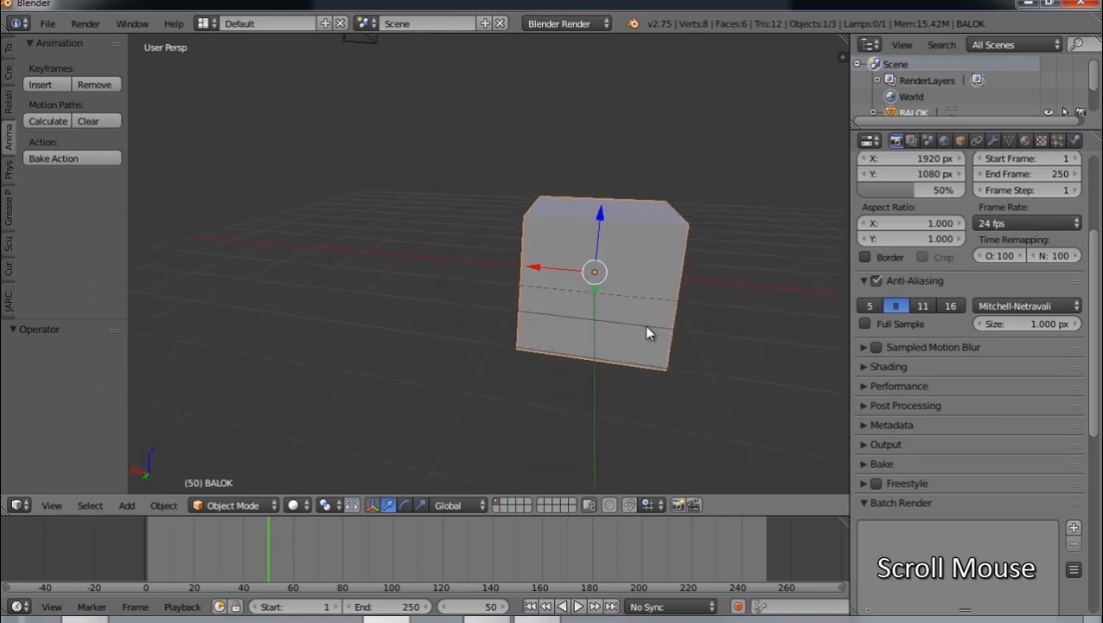
{"action": "scroll", "coordinate": [646, 329], "scroll_direction": "down", "scroll_amount": 5}
{"action": "scroll", "coordinate": [647, 330], "scroll_direction": "up", "scroll_amount": 4}
{"action": "scroll", "coordinate": [646, 330], "scroll_direction": "down", "scroll_amount": 3}
{"action": "scroll", "coordinate": [649, 336], "scroll_direction": "up", "scroll_amount": 4}
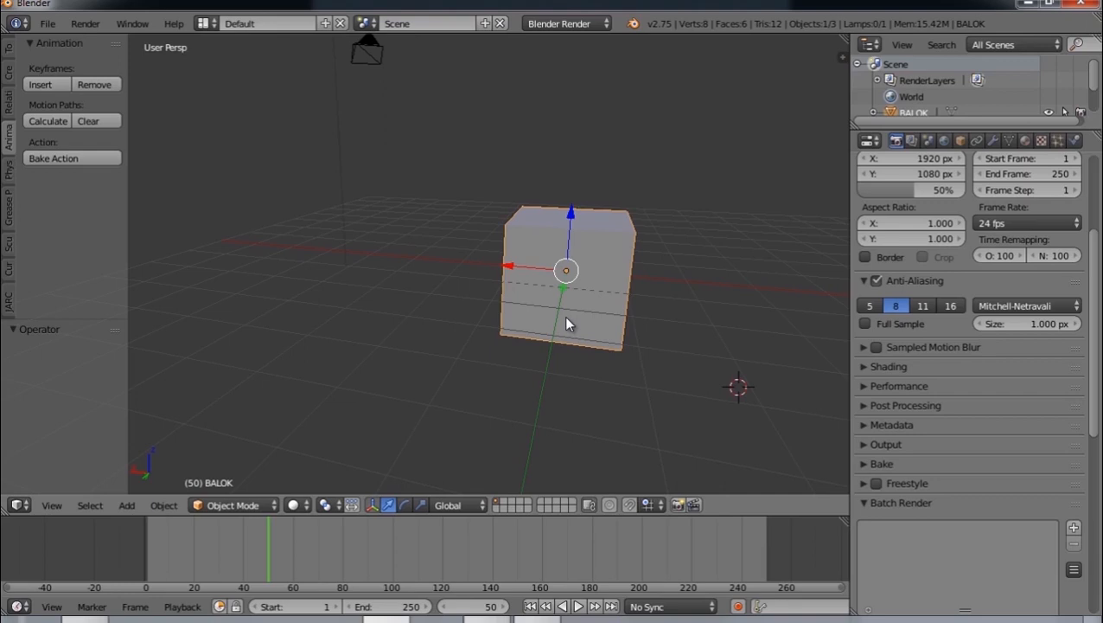
- Inspect the cube's other sides by combining orbiting with repeated zooming in the 3D view
{"action": "middle_click_drag", "start_coordinate": [529, 315], "coordinate": [596, 333]}
{"action": "middle_click_drag", "start_coordinate": [700, 315], "coordinate": [635, 318]}
{"action": "middle_click_drag", "start_coordinate": [362, 327], "coordinate": [607, 338]}
{"action": "scroll", "coordinate": [534, 380], "scroll_direction": "up", "scroll_amount": 3}
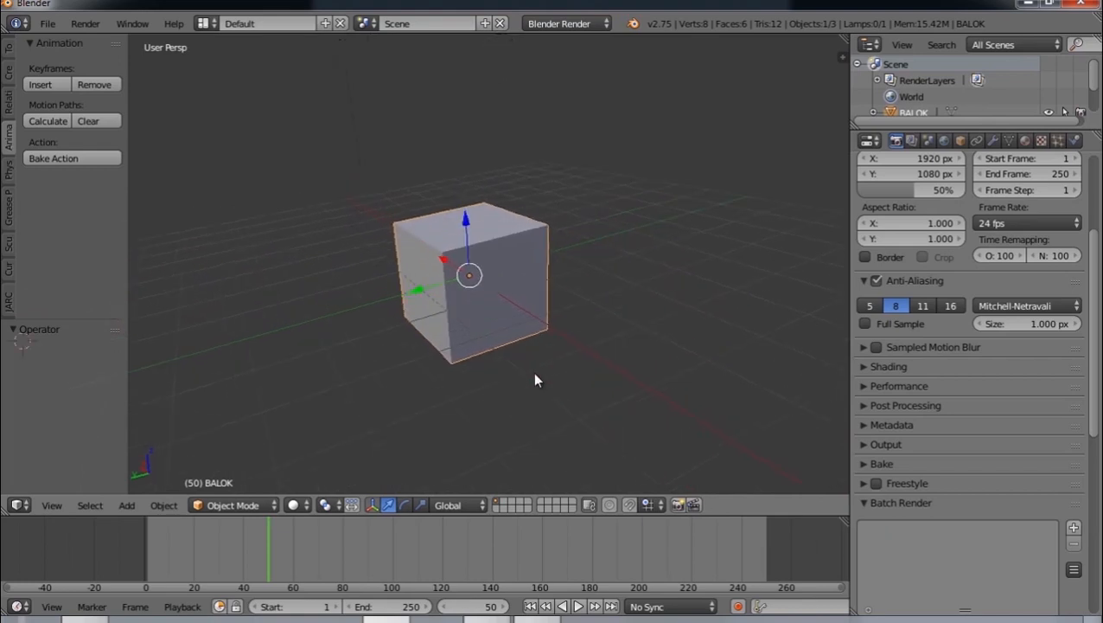
{"action": "scroll", "coordinate": [534, 380], "scroll_direction": "down", "scroll_amount": 2}
{"action": "scroll", "coordinate": [534, 380], "scroll_direction": "up", "scroll_amount": 4}
{"action": "scroll", "coordinate": [534, 380], "scroll_direction": "down", "scroll_amount": 7}
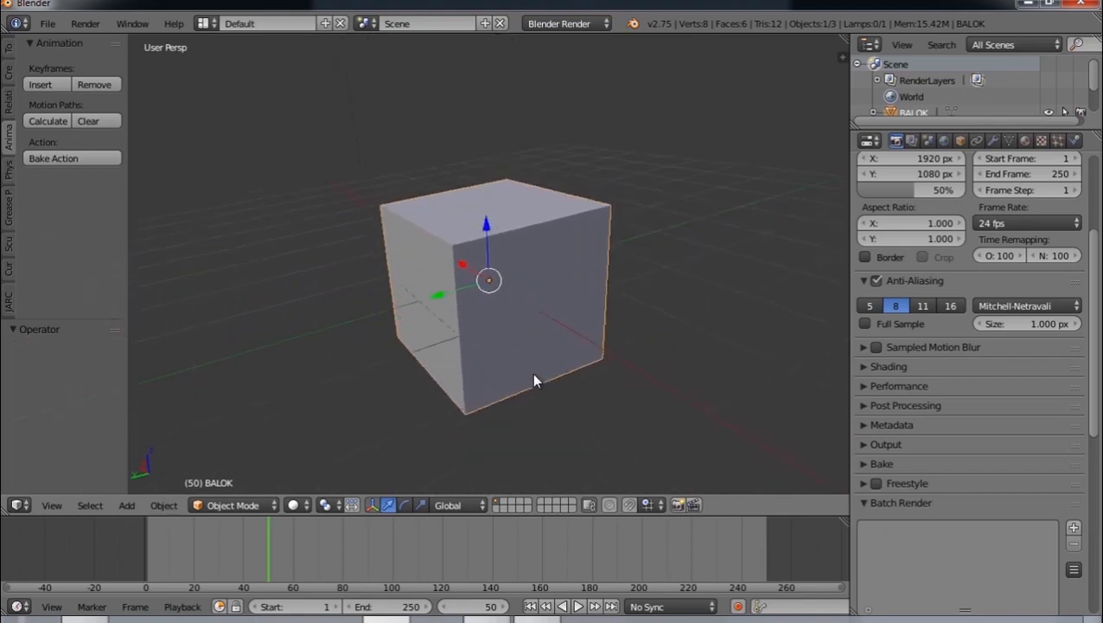
{"action": "scroll", "coordinate": [523, 378], "scroll_direction": "up", "scroll_amount": 6}
{"action": "scroll", "coordinate": [510, 347], "scroll_direction": "up", "scroll_amount": 2}
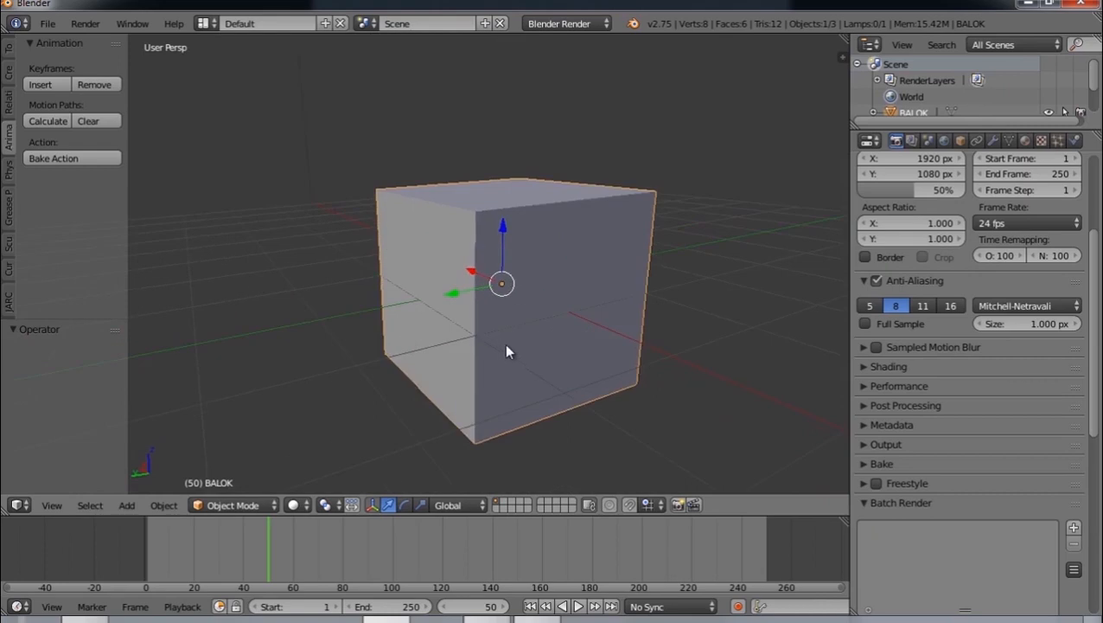
{"action": "scroll", "coordinate": [510, 359], "scroll_direction": "down", "scroll_amount": 4}
{"action": "middle_click_drag", "start_coordinate": [506, 363], "coordinate": [569, 333]}
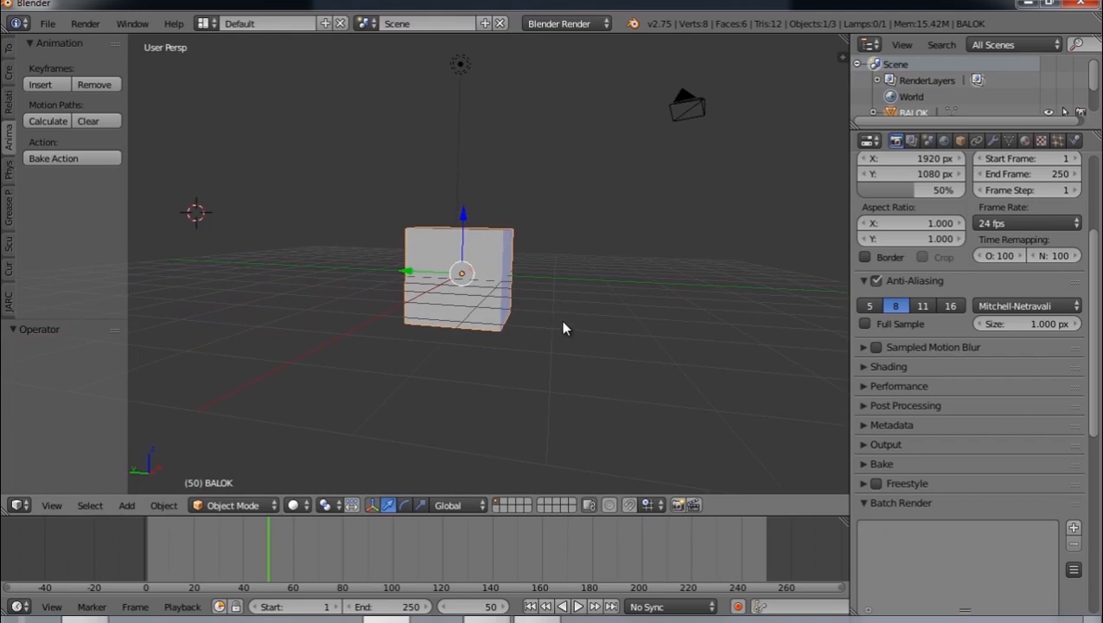
- Switch the 3D view to the front, right and top preset viewpoints in turn
{"action": "left_click", "coordinate": [53, 505]}
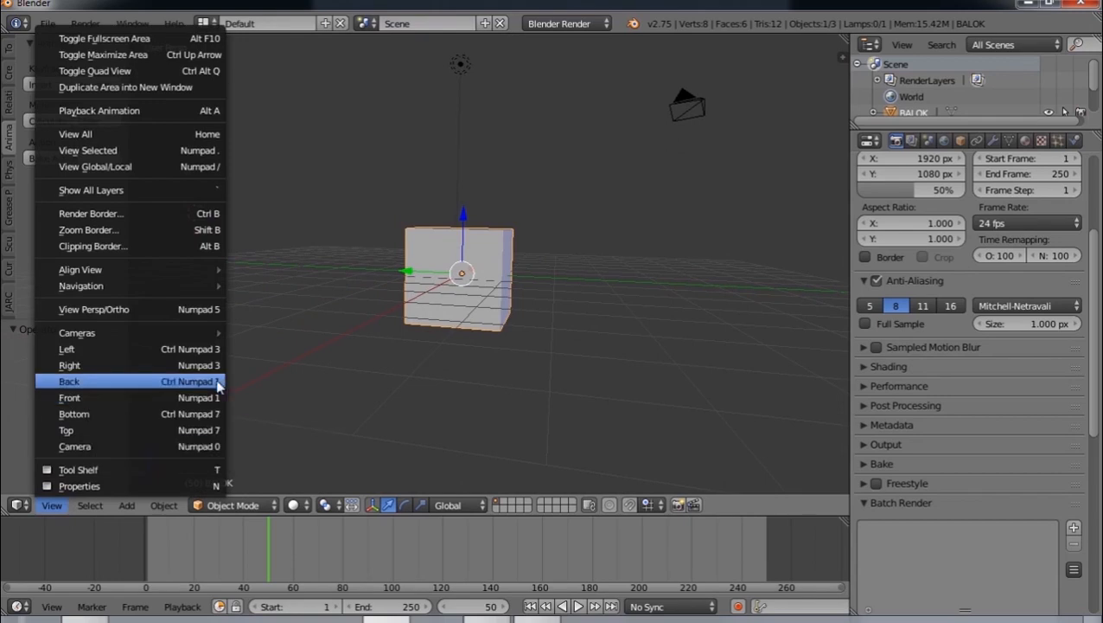
{"action": "key", "text": "KP_1"}
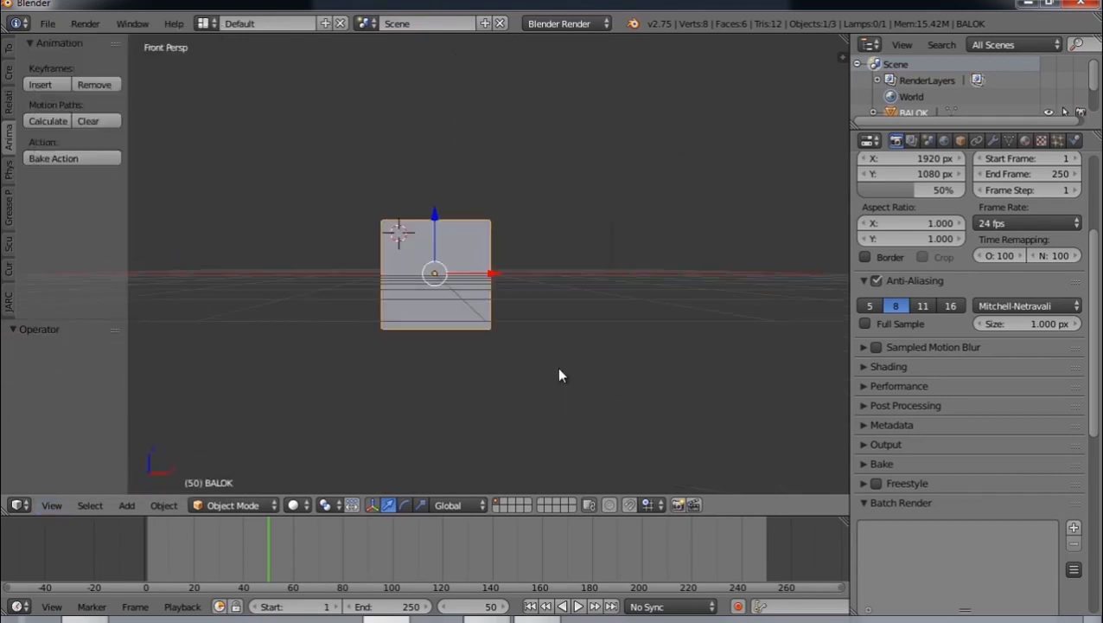
{"action": "left_click", "coordinate": [51, 505]}
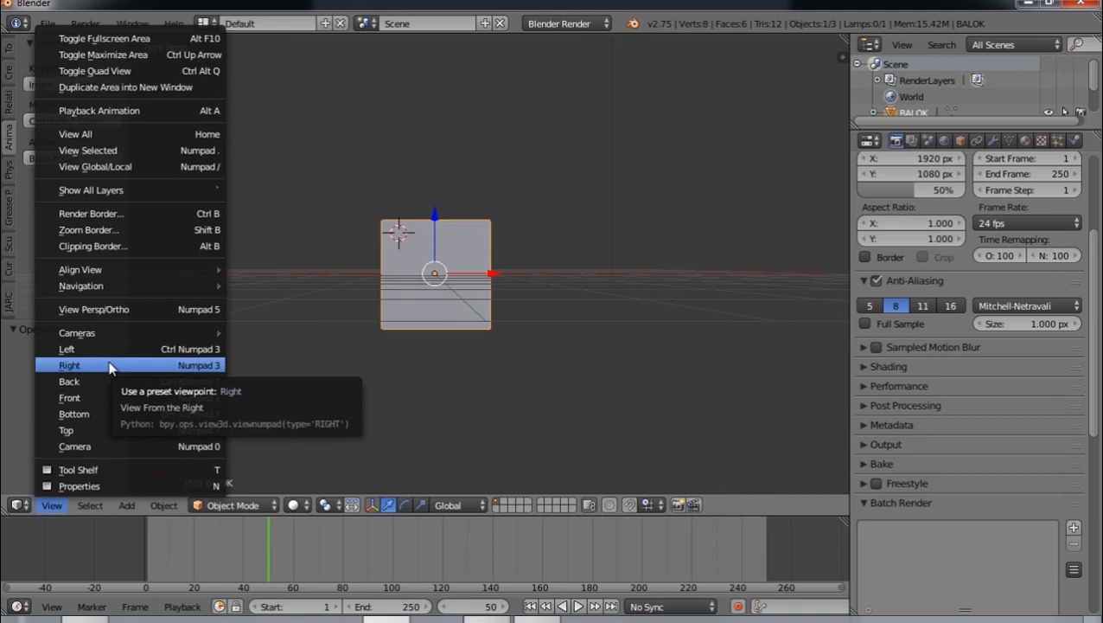
{"action": "key", "text": "KP_3"}
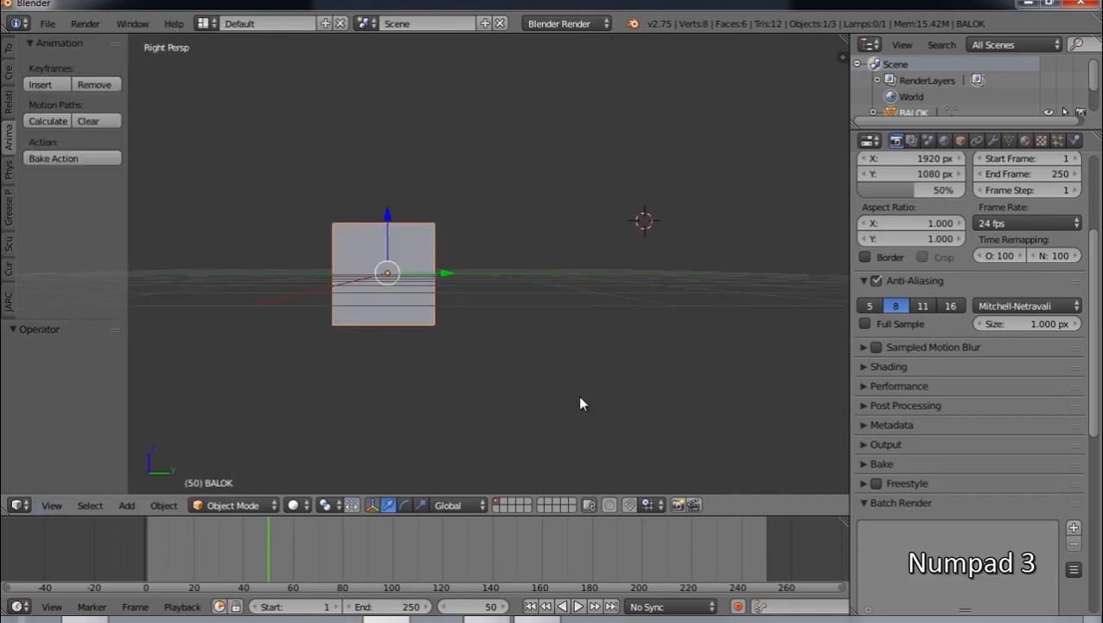
{"action": "left_click", "coordinate": [52, 505]}
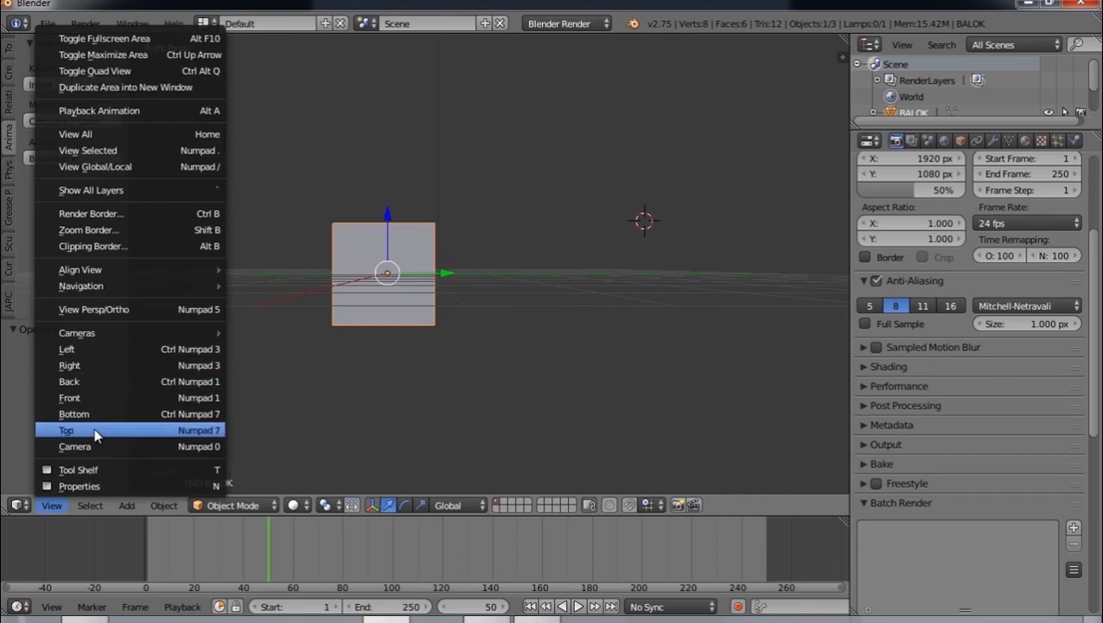
{"action": "key", "text": "KP_7"}
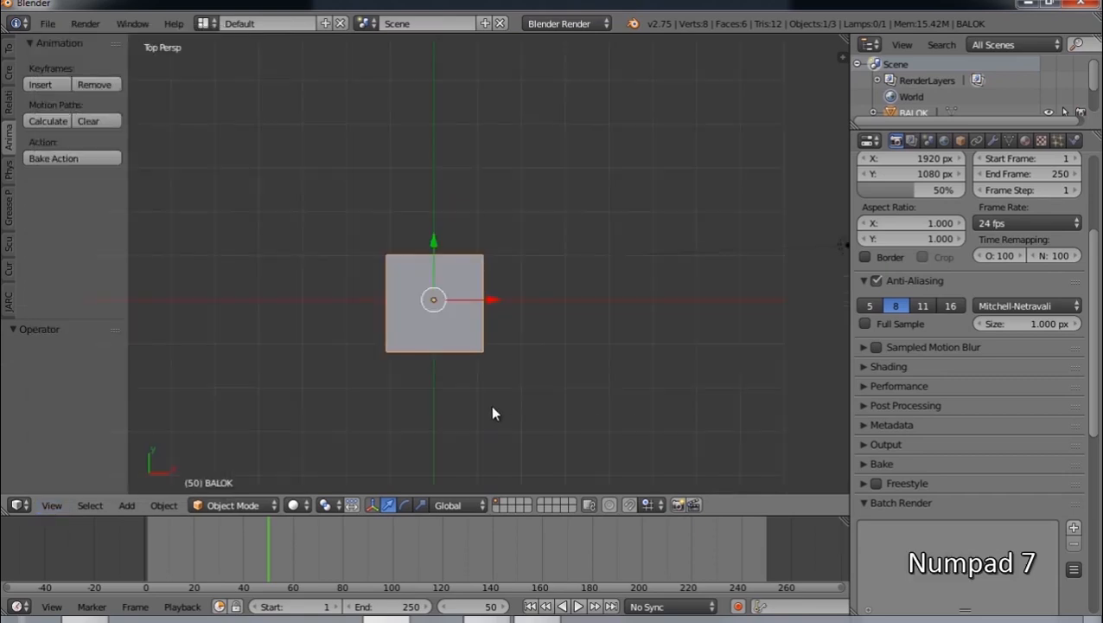
- Look up the preset viewpoint commands and repeat the front, right and top views of the BALOK cube
{"action": "key", "text": "KP_1"}
{"action": "key", "text": "KP_3"}
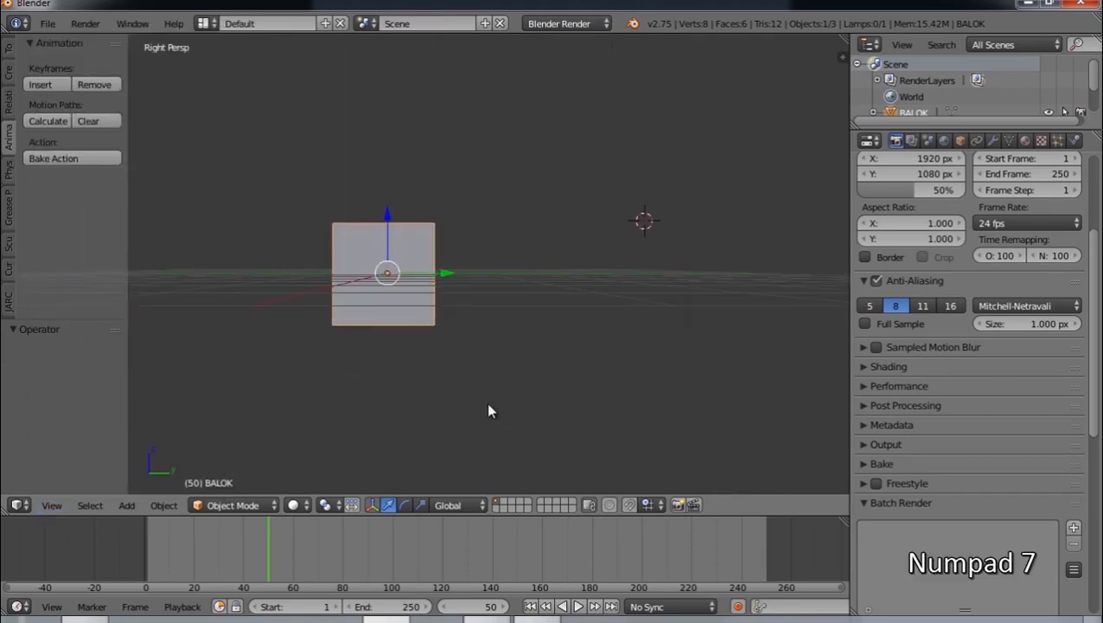
{"action": "key", "text": "KP_7"}
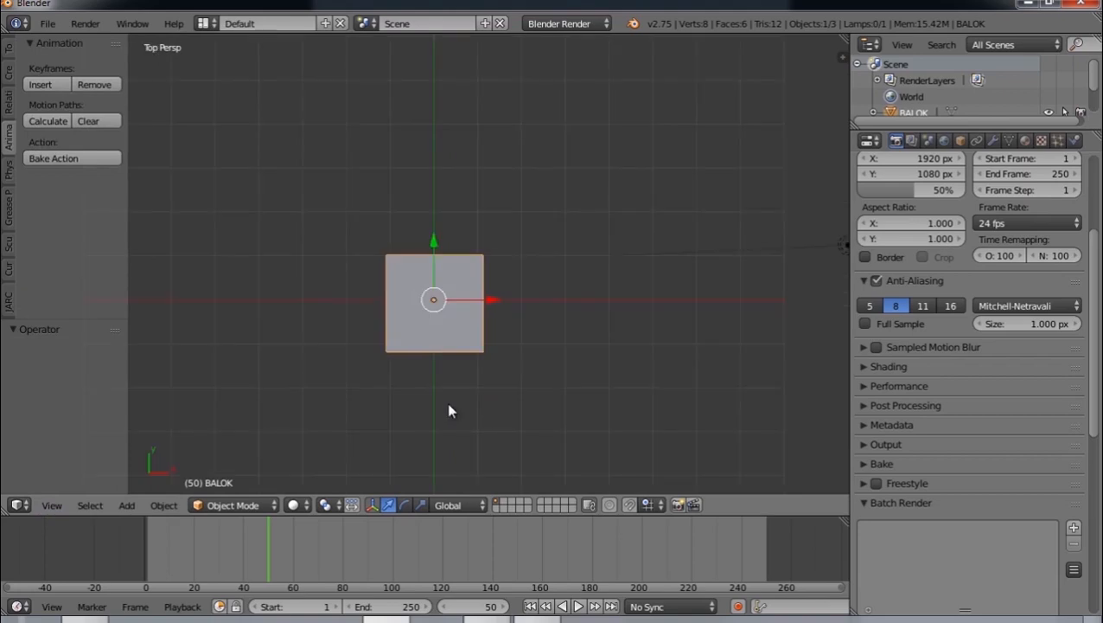
{"action": "left_click", "coordinate": [54, 505]}
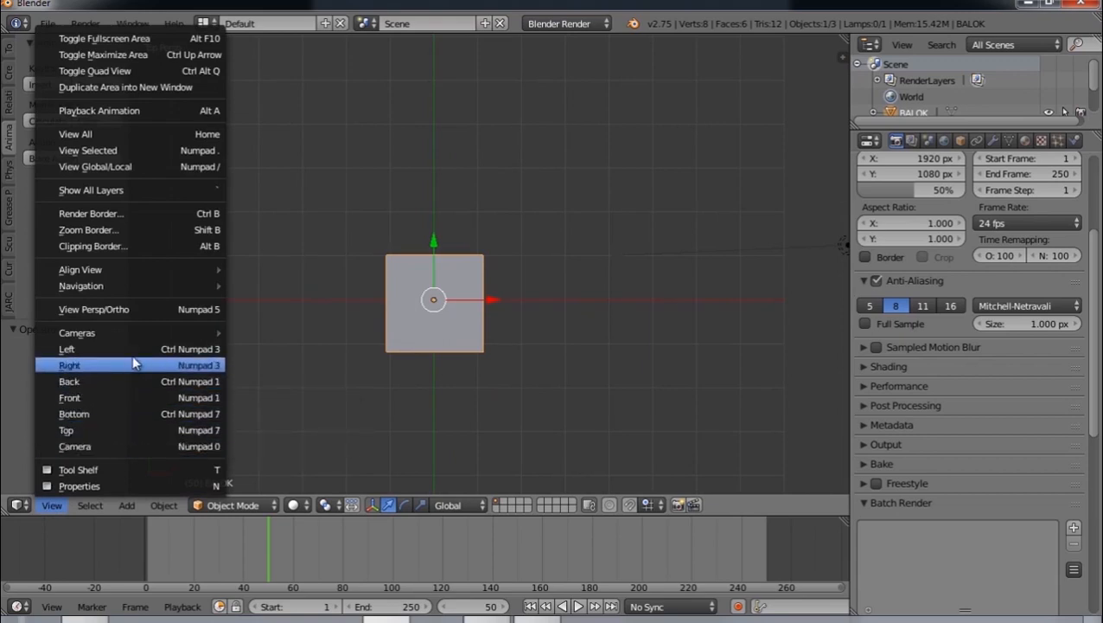
{"action": "key", "text": "KP_1"}
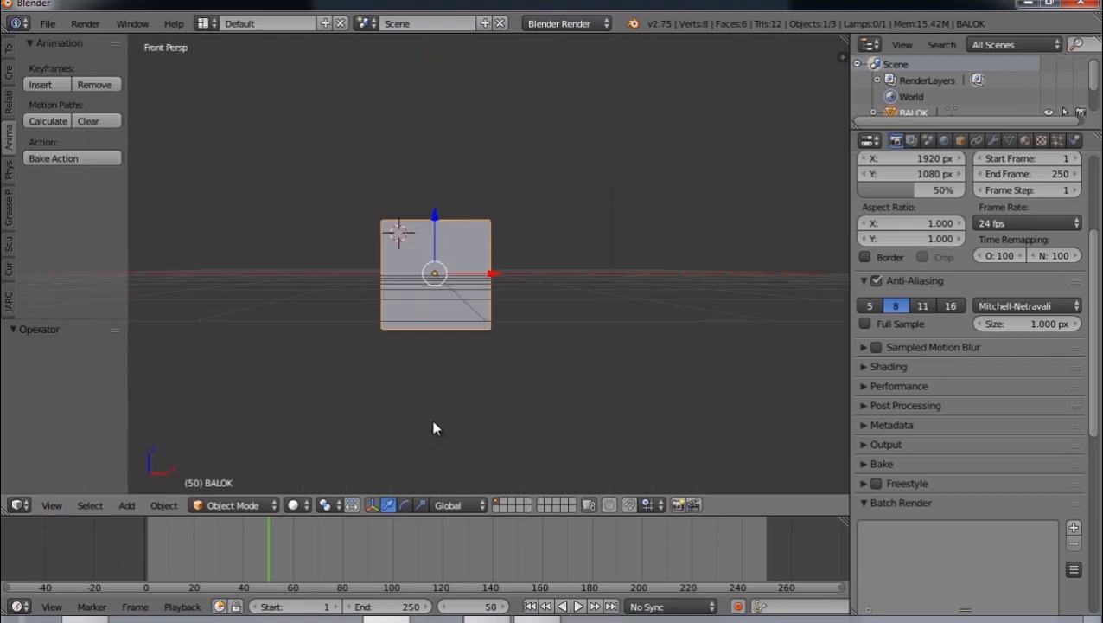
{"action": "key", "text": "KP_3"}
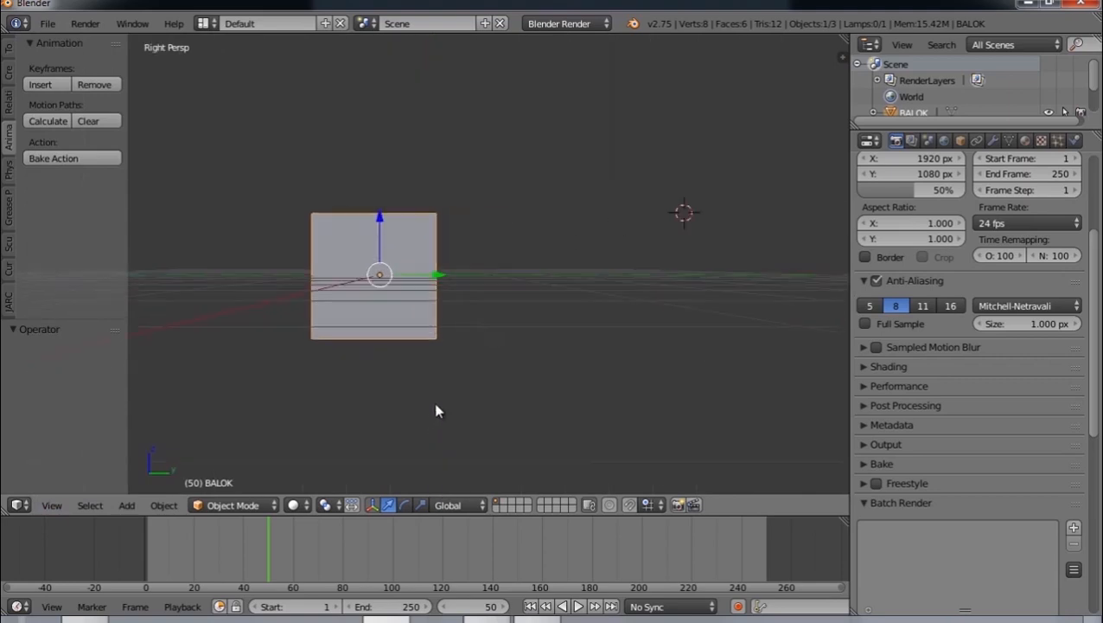
{"action": "key", "text": "KP_7"}
{"action": "key", "text": "KP_1"}
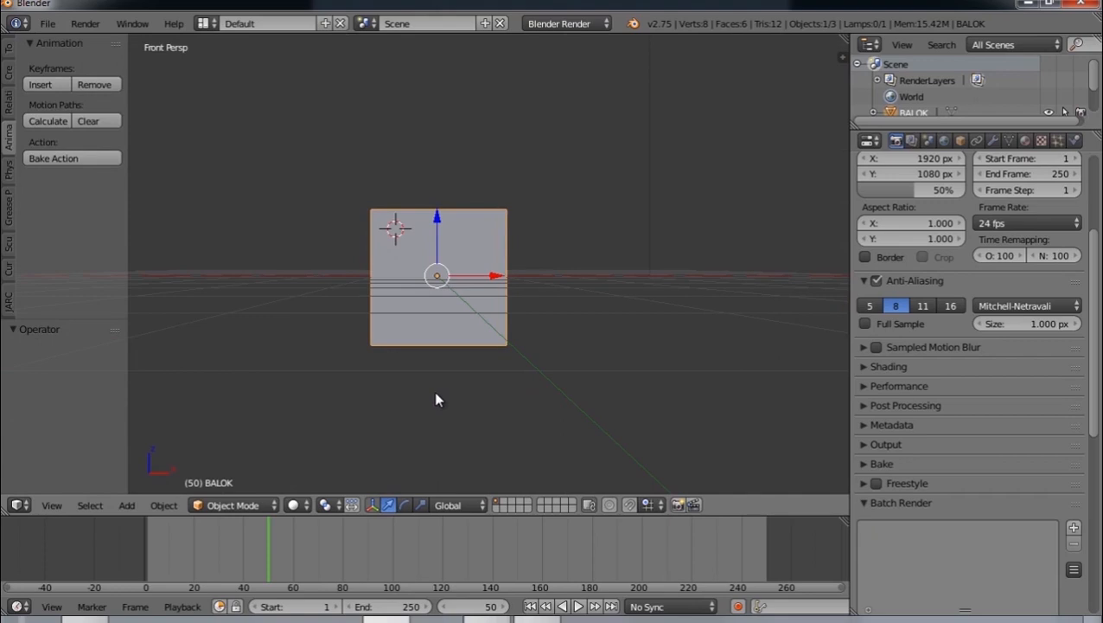
- View the BALOK cube from the opposite back, left and bottom preset viewpoints, and return to the front viewpoint
{"action": "key", "text": "ctrl+KP_1"}
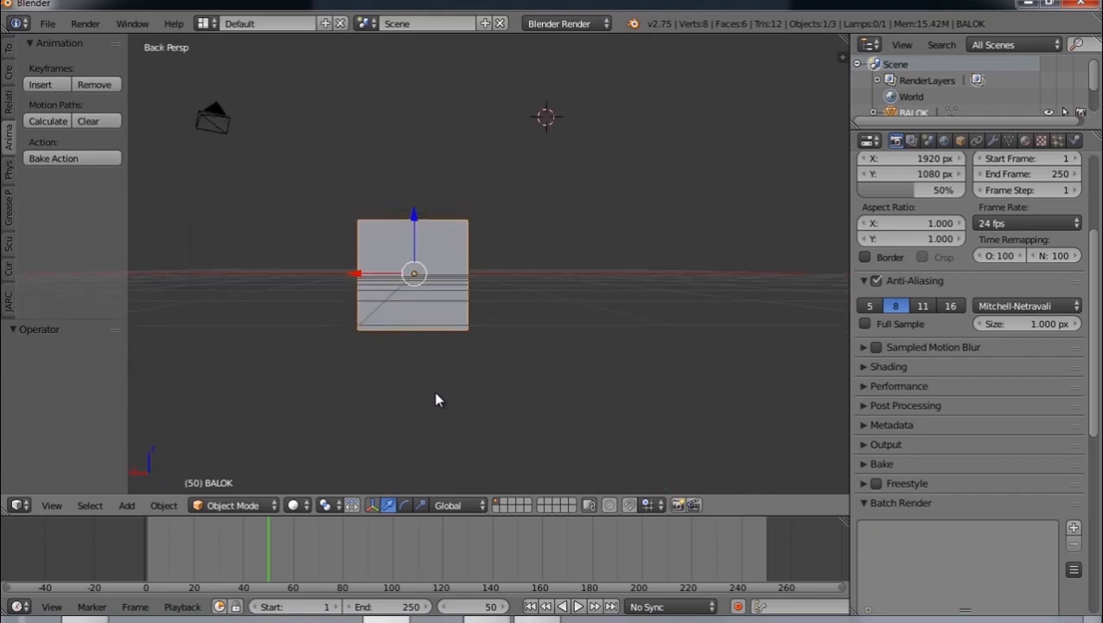
{"action": "key", "text": "ctrl+KP_1"}
{"action": "key", "text": "ctrl+KP_3"}
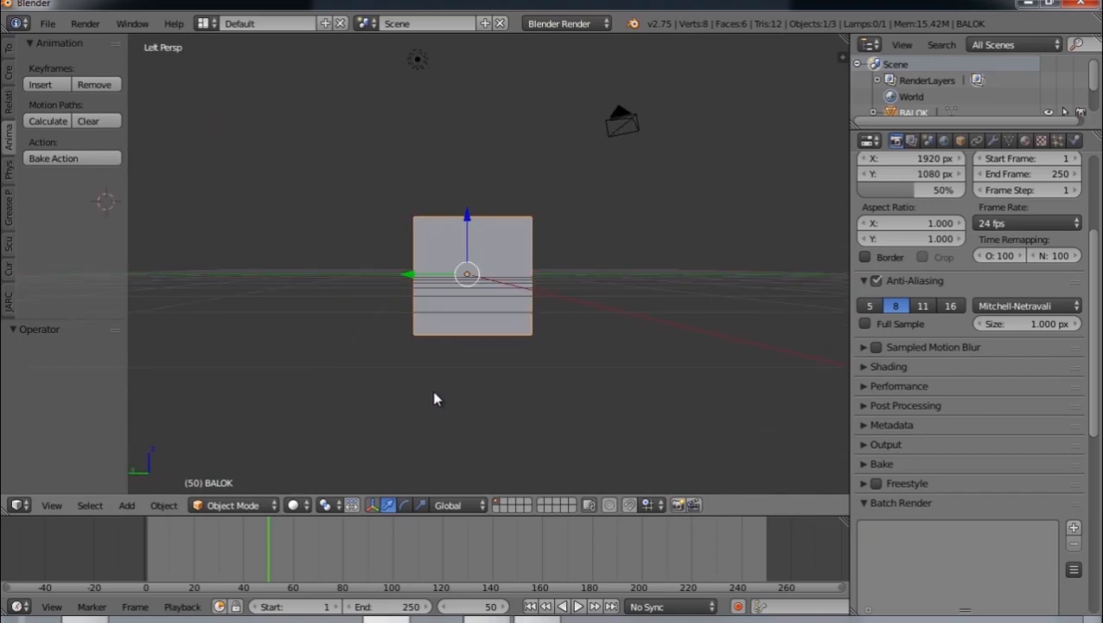
{"action": "key", "text": "ctrl+KP_7"}
{"action": "key", "text": "KP_1"}
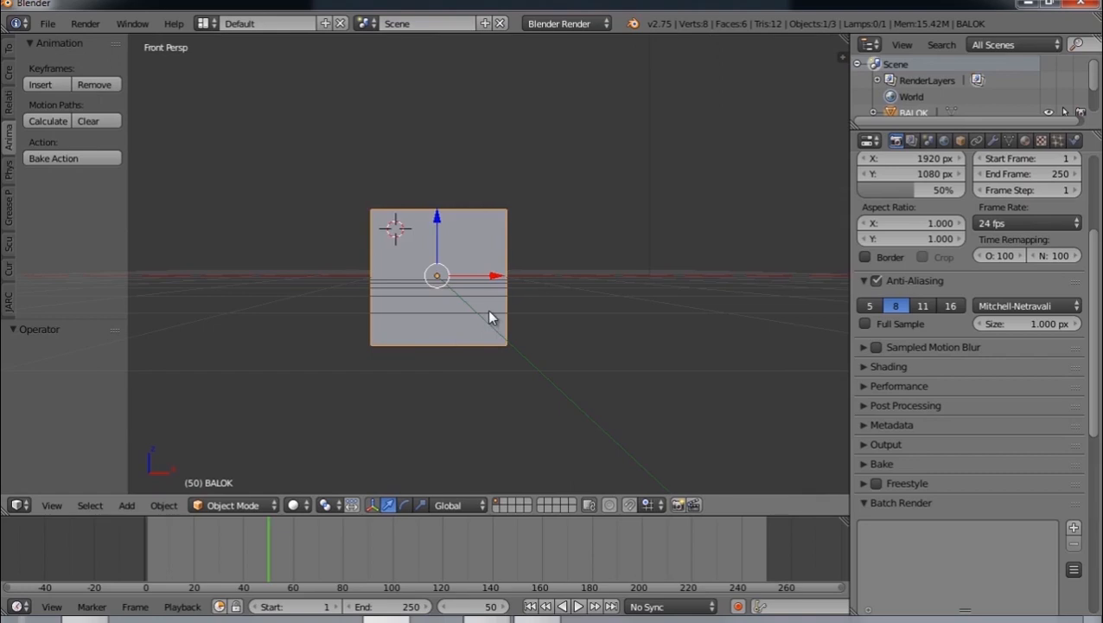
- Compare perspective and orthographic projection of the cube from an angled view and from the front viewpoint
{"action": "middle_click_drag", "start_coordinate": [500, 296], "coordinate": [579, 244]}
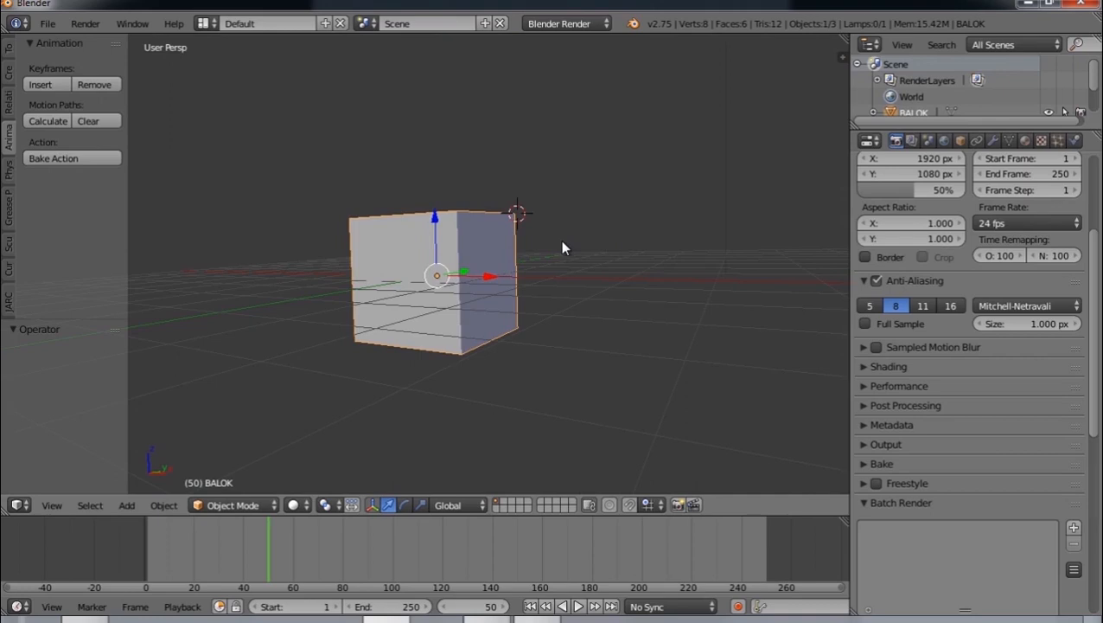
{"action": "key", "text": "KP_5"}
{"action": "key", "text": "KP_5"}
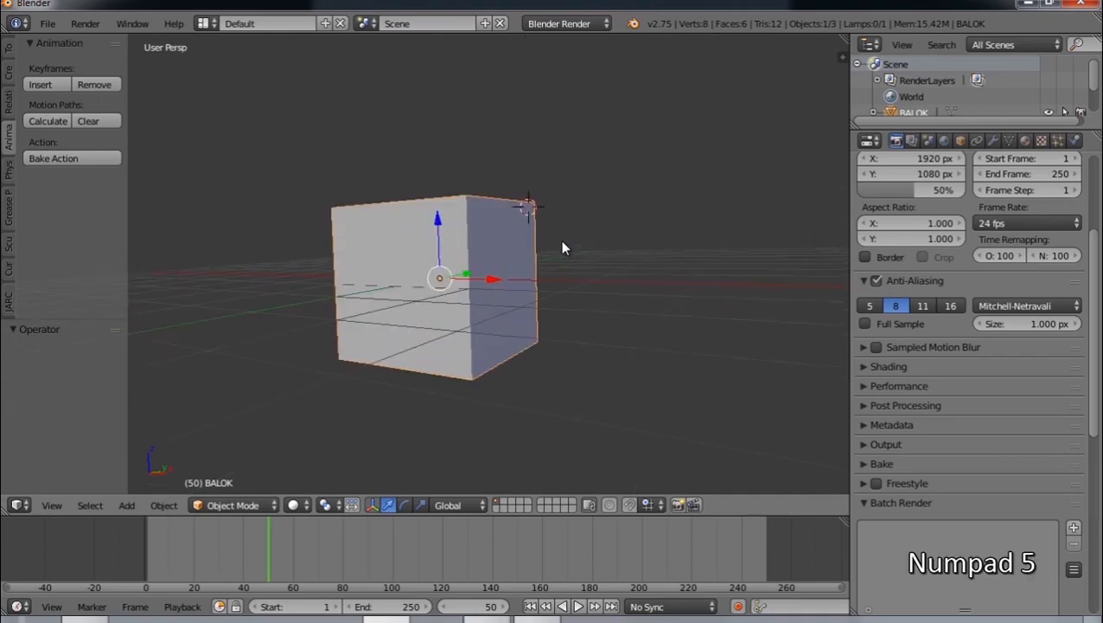
{"action": "key", "text": "KP_5"}
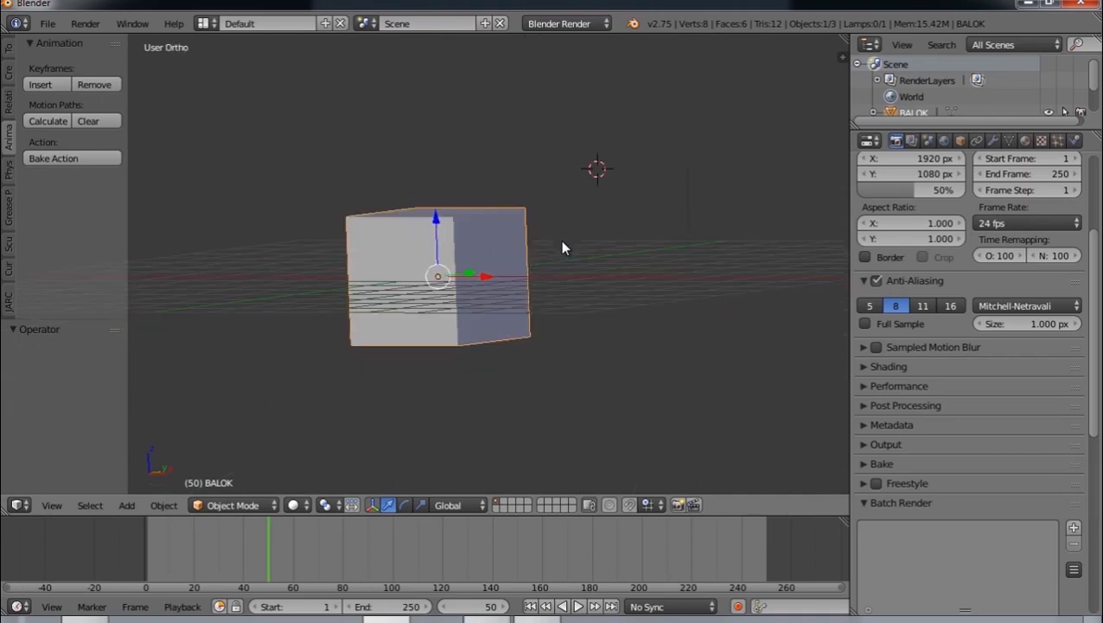
{"action": "key", "text": "KP_1"}
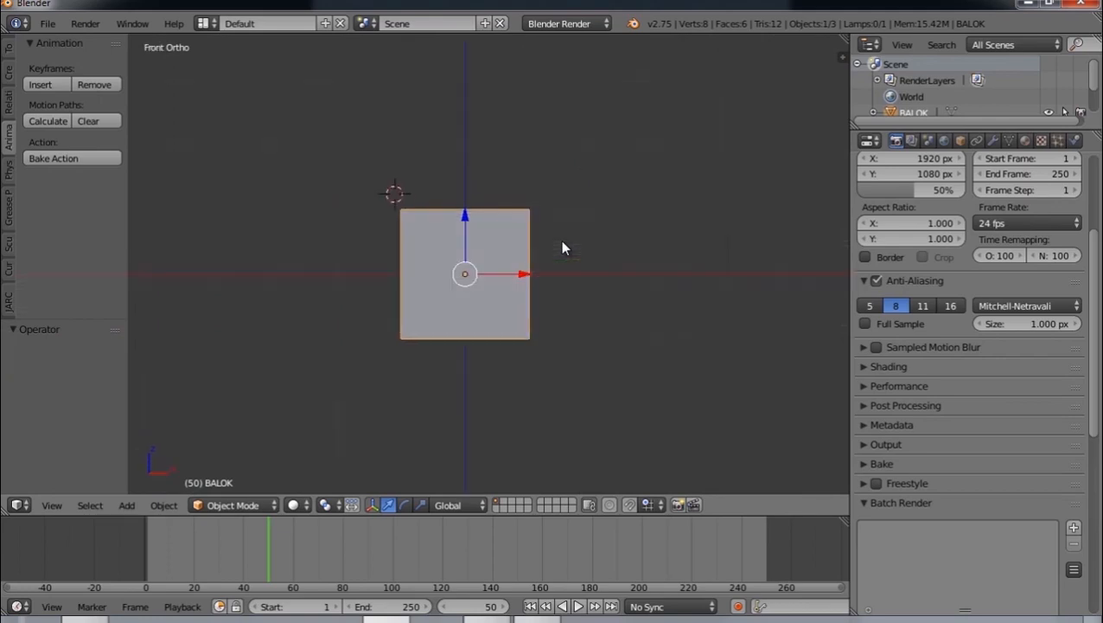
{"action": "scroll", "coordinate": [562, 248], "scroll_direction": "up", "scroll_amount": 1}
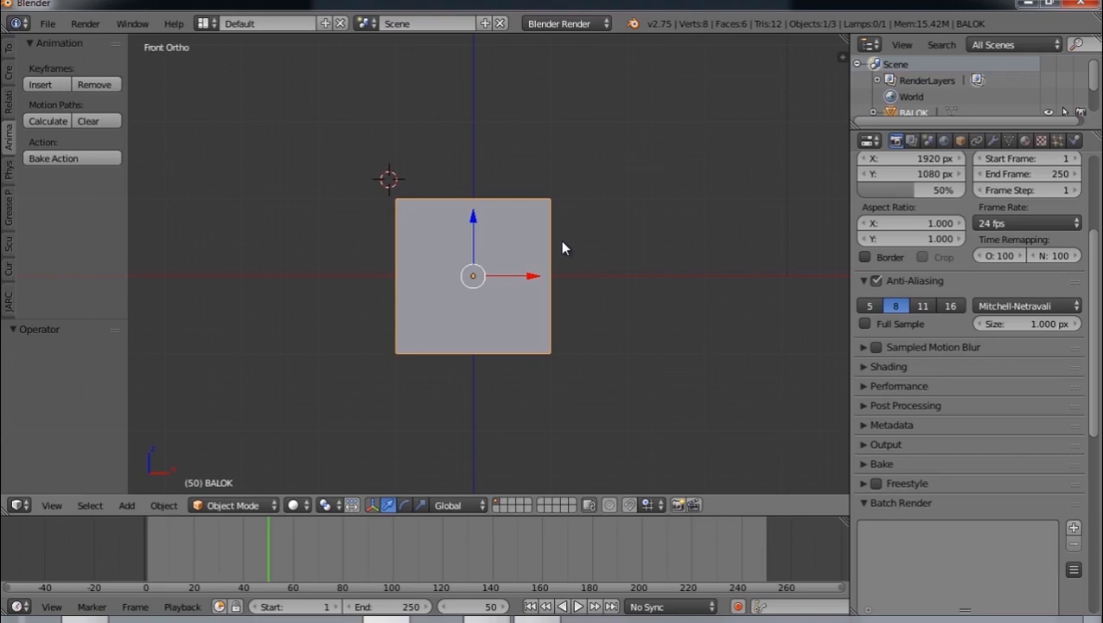
{"action": "scroll", "coordinate": [516, 242], "scroll_direction": "down", "scroll_amount": 1}
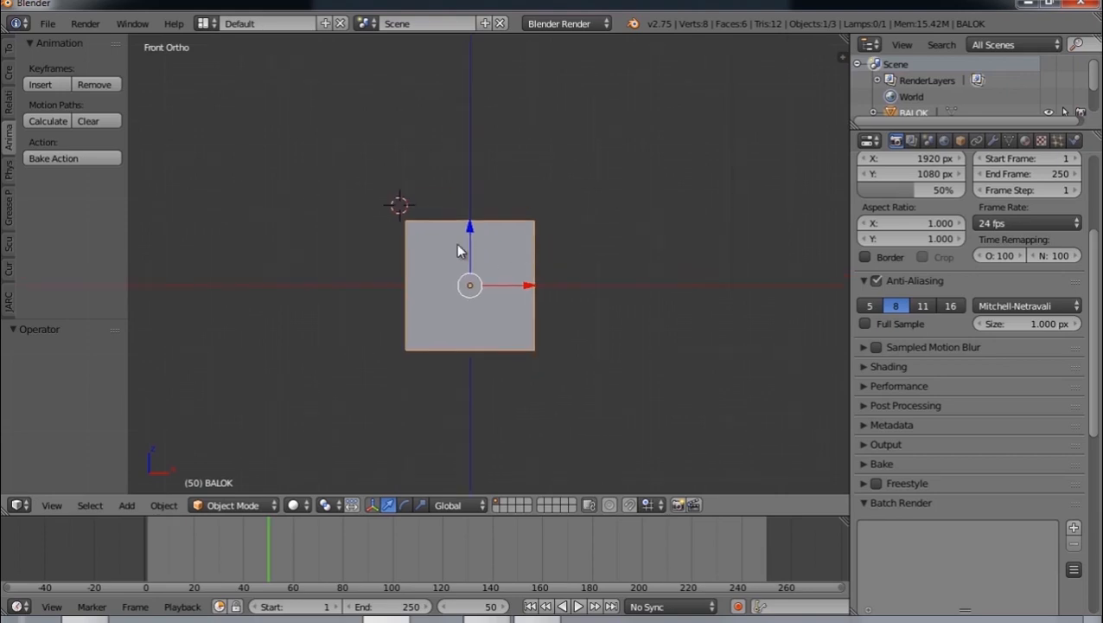
{"action": "key", "text": "KP_5"}
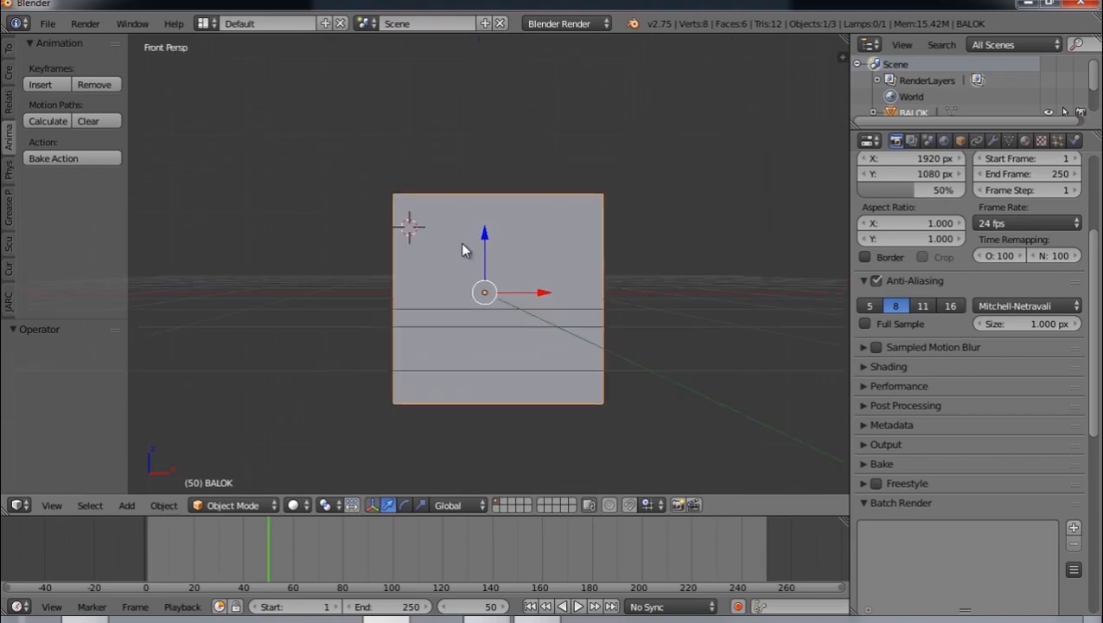
- Orbit around the cube in perspective, and switch the 3D view to the front viewpoint in orthographic projection
{"action": "middle_click_drag", "start_coordinate": [461, 249], "coordinate": [352, 278]}
{"action": "middle_click_drag", "start_coordinate": [547, 276], "coordinate": [541, 421]}
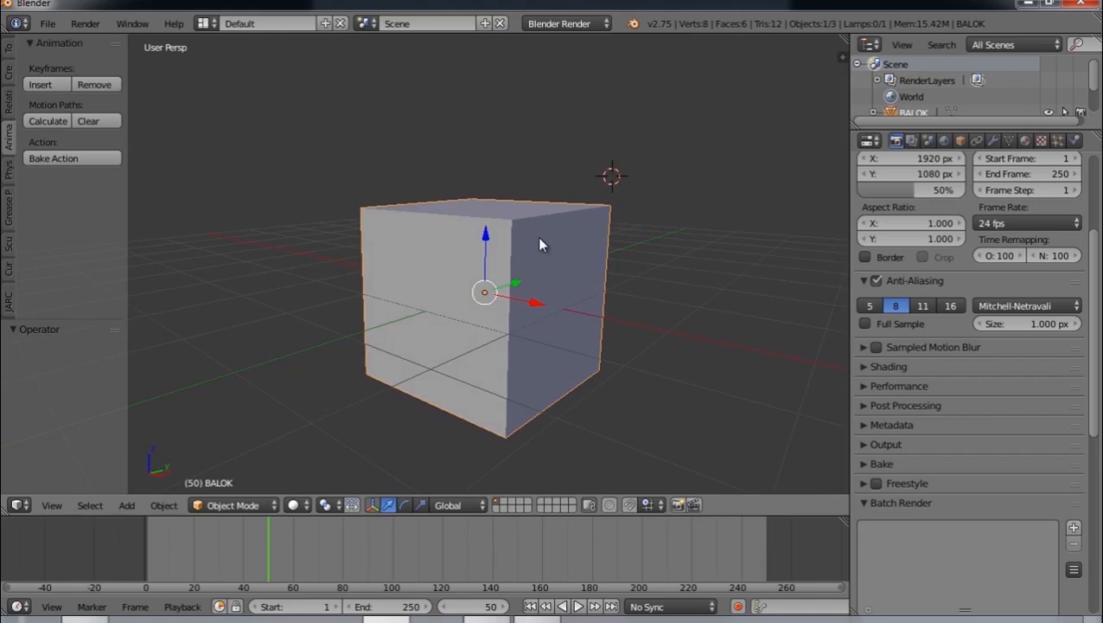
{"action": "key", "text": "KP_1"}
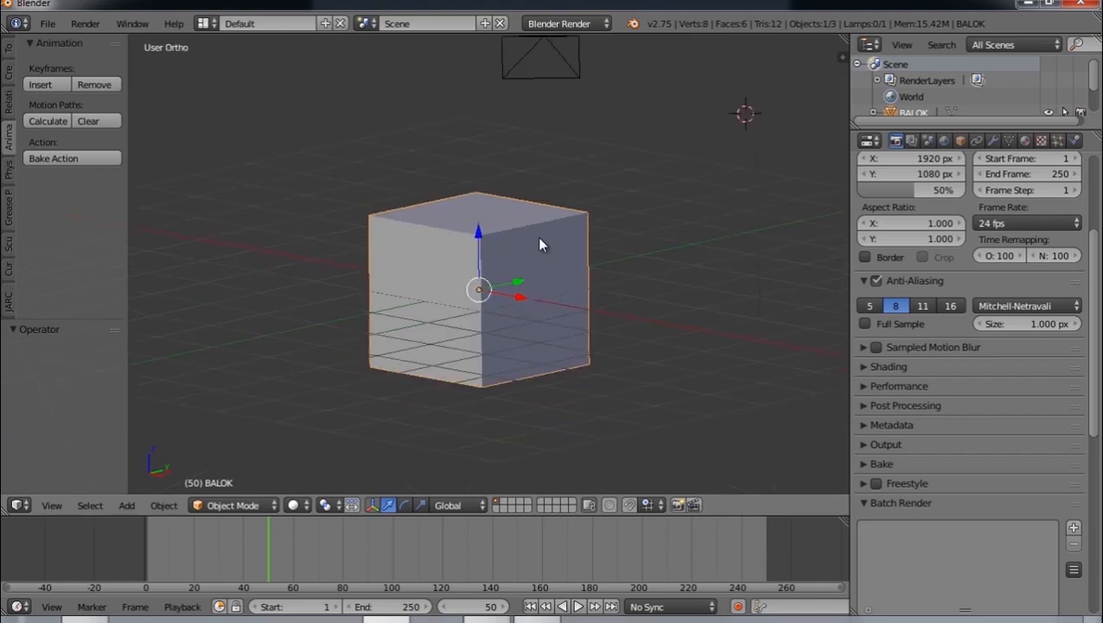
{"action": "key", "text": "KP_5"}
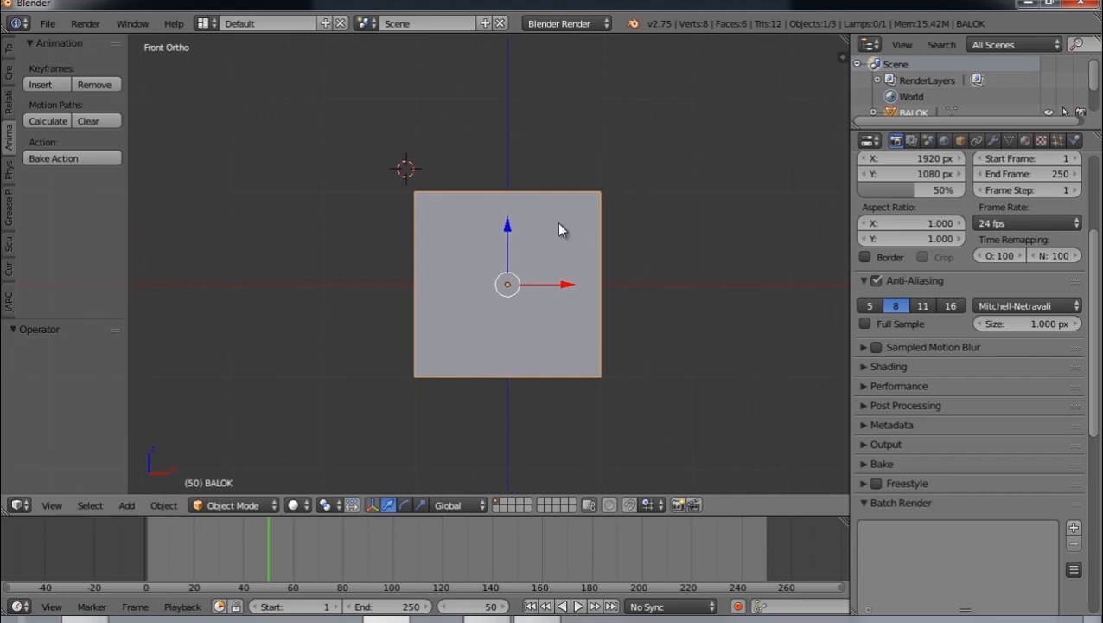
{"action": "middle_click_drag", "start_coordinate": [557, 229], "coordinate": [530, 224], "text": "shift"}
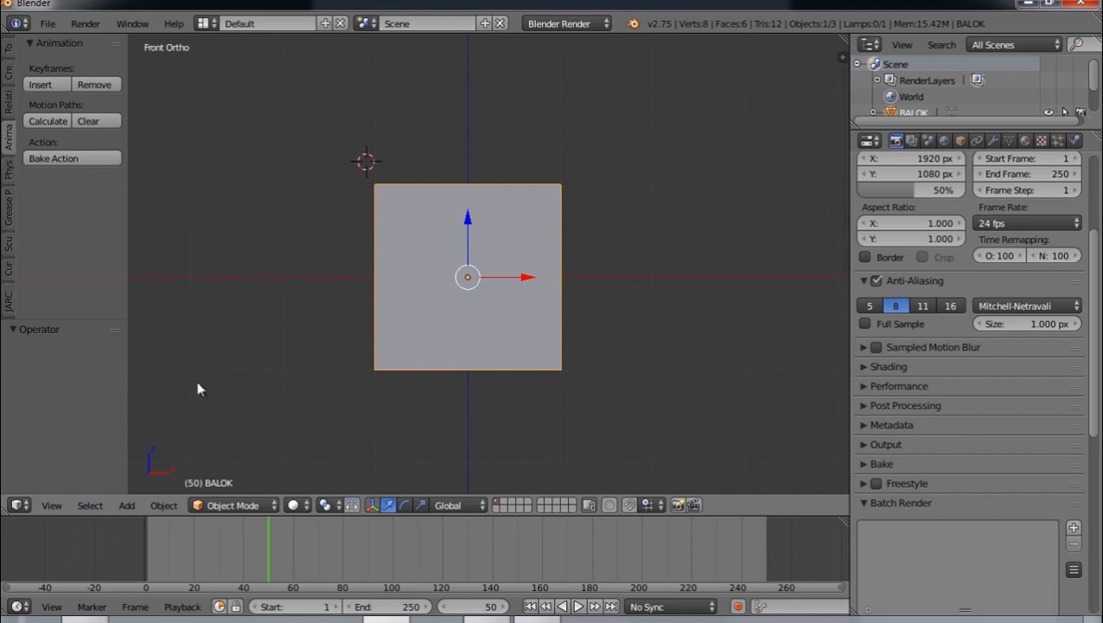
- View the scene through the camera, select the camera object in an orbited view, and return to the camera view
{"action": "left_click", "coordinate": [60, 504]}
{"action": "key", "text": "KP_0"}
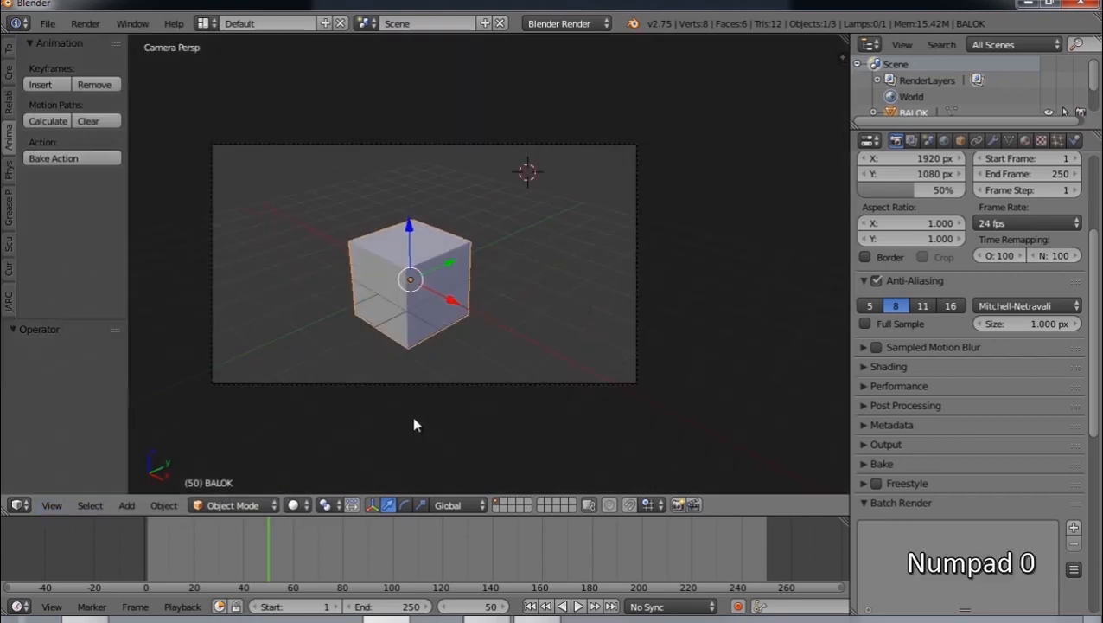
{"action": "middle_click_drag", "start_coordinate": [451, 408], "coordinate": [559, 324]}
{"action": "right_click", "coordinate": [649, 228]}
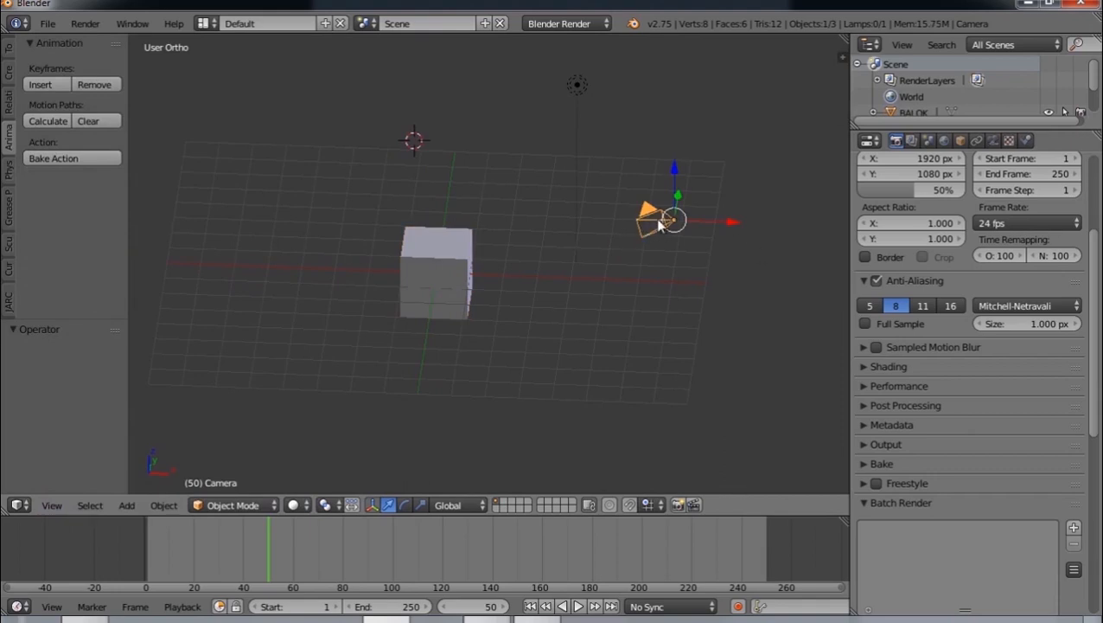
{"action": "middle_click_drag", "start_coordinate": [657, 221], "coordinate": [659, 226]}
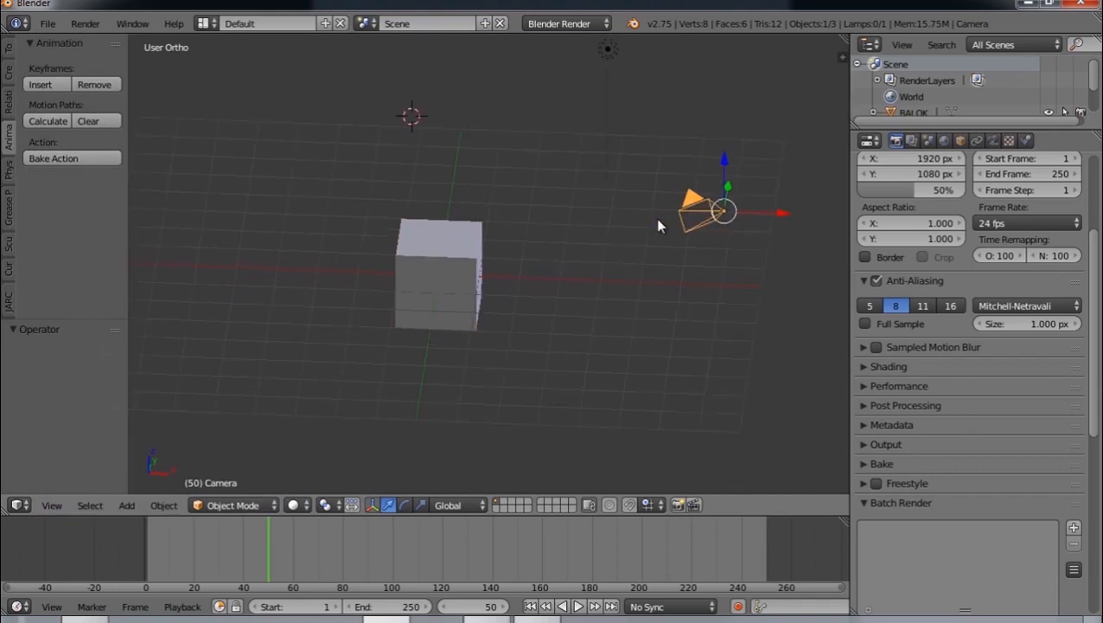
{"action": "key", "text": "KP_0"}
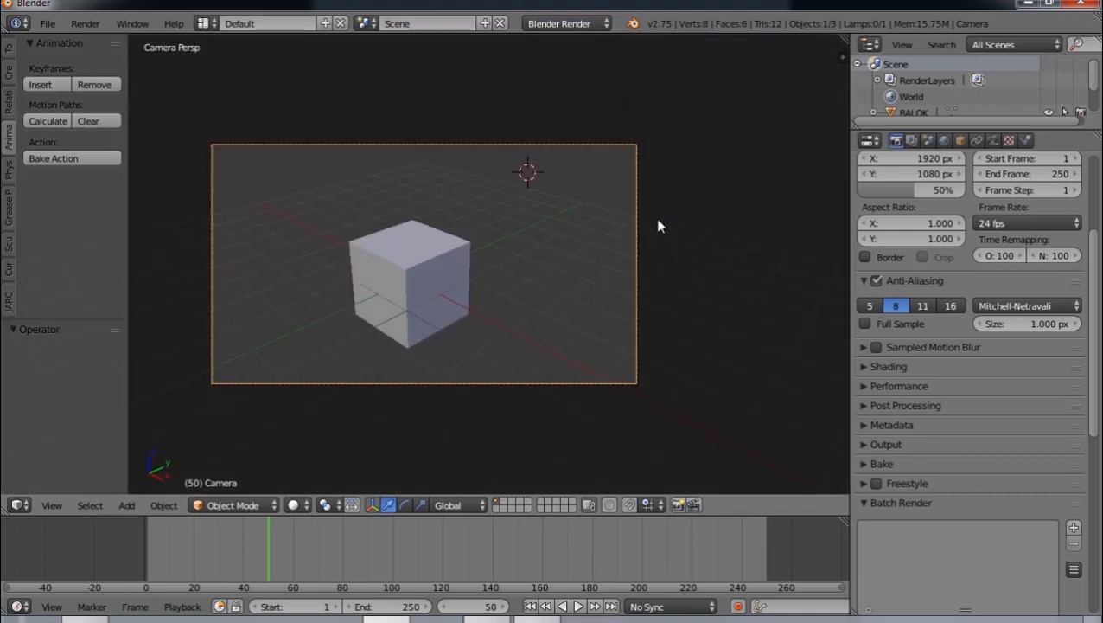
- Leave the camera view and switch through the front, right and top orthographic viewpoints
{"action": "key", "text": "KP_1"}
{"action": "middle_click_drag", "start_coordinate": [515, 284], "coordinate": [535, 302], "text": "shift"}
{"action": "key", "text": "ctrl+KP_1"}
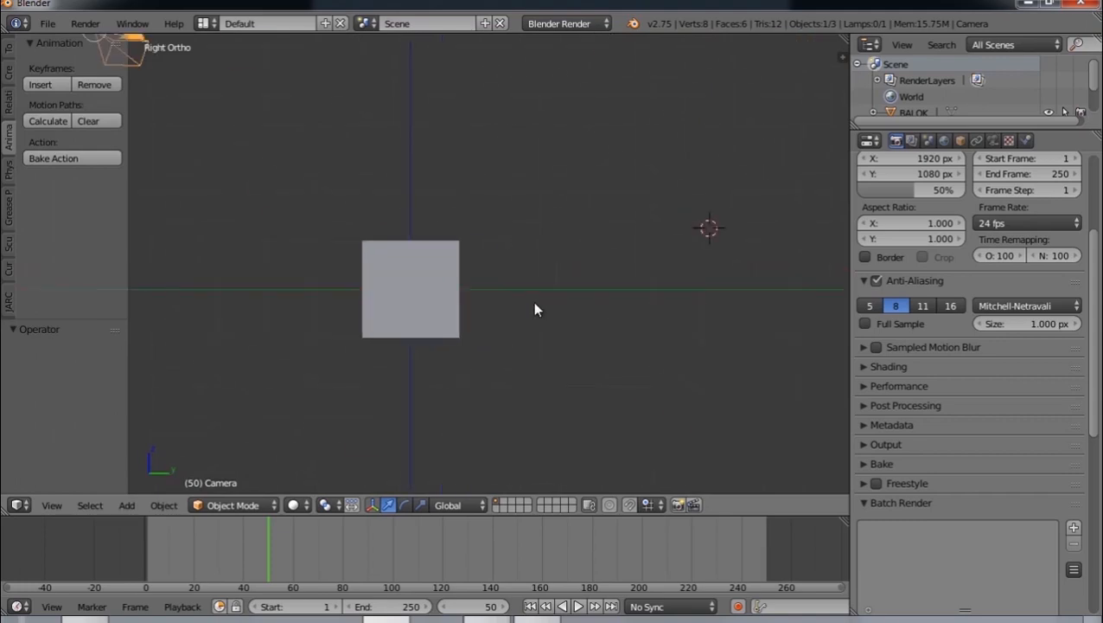
{"action": "key", "text": "KP_7"}
- Navigate around the scene by orbiting, zooming and panning, and toggle the projection between perspective and orthographic
{"action": "middle_click_drag", "start_coordinate": [415, 335], "coordinate": [433, 266]}
{"action": "scroll", "coordinate": [433, 266], "scroll_direction": "down", "scroll_amount": 4}
{"action": "scroll", "coordinate": [499, 311], "scroll_direction": "up", "scroll_amount": 2}
{"action": "middle_click_drag", "start_coordinate": [515, 402], "coordinate": [581, 300], "text": "shift"}
{"action": "key", "text": "KP_5"}
{"action": "key", "text": "KP_5"}
{"action": "scroll", "coordinate": [581, 300], "scroll_direction": "down", "scroll_amount": 2}
{"action": "scroll", "coordinate": [581, 300], "scroll_direction": "up", "scroll_amount": 1}
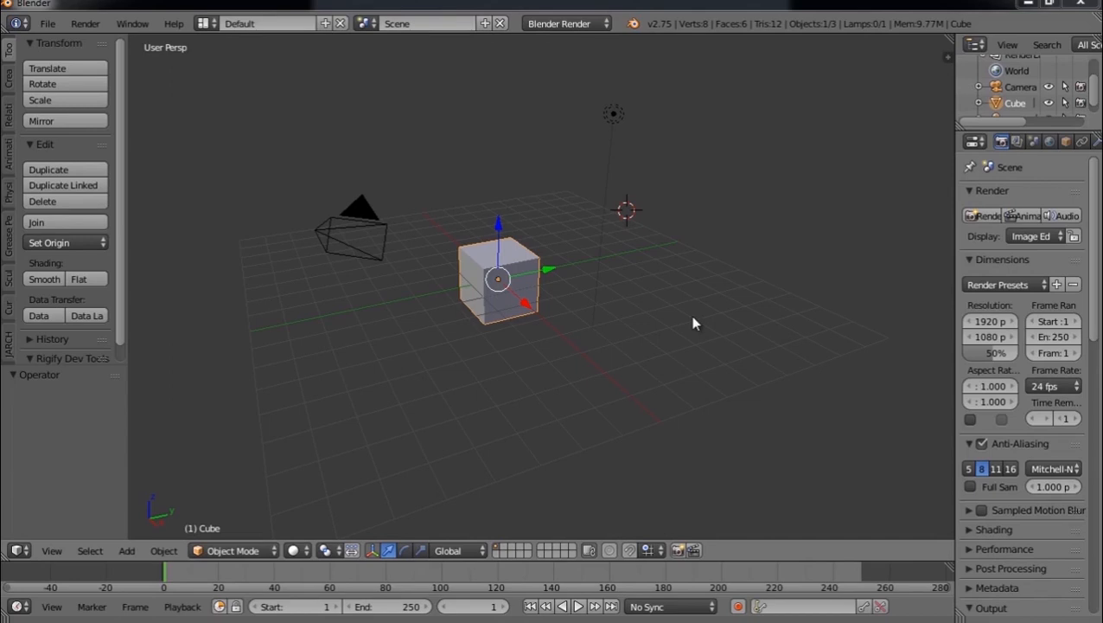
- Orbit the 3D view around the default cube, camera and lamp in the new scene
{"action": "middle_click_drag", "start_coordinate": [692, 322], "coordinate": [555, 84]}
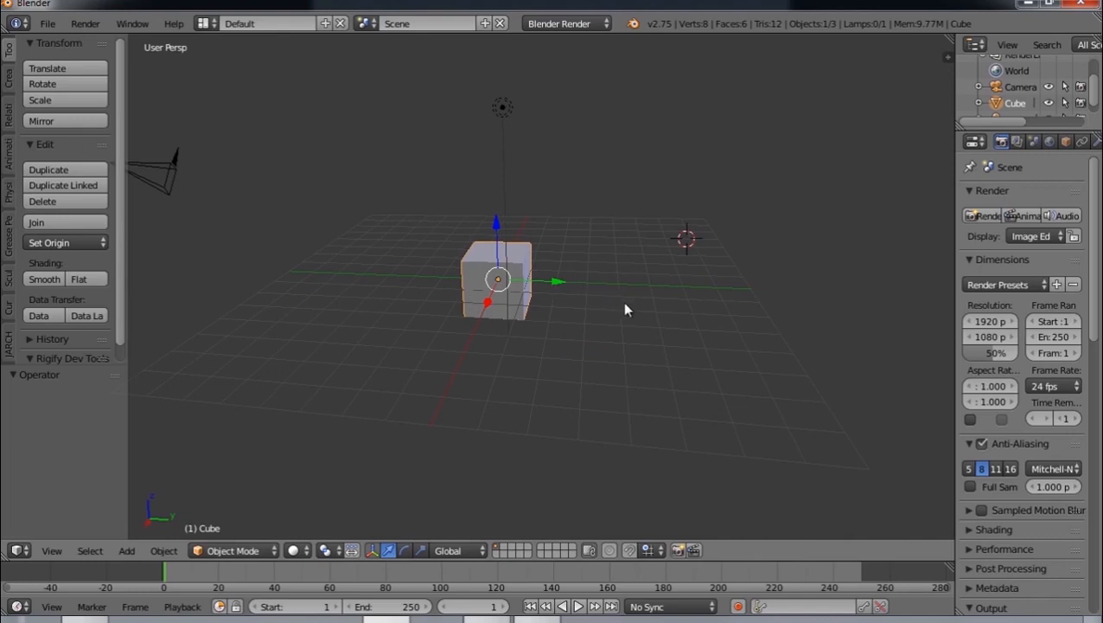
{"action": "middle_click_drag", "start_coordinate": [686, 316], "coordinate": [720, 354]}
{"action": "middle_click_drag", "start_coordinate": [544, 346], "coordinate": [532, 248]}
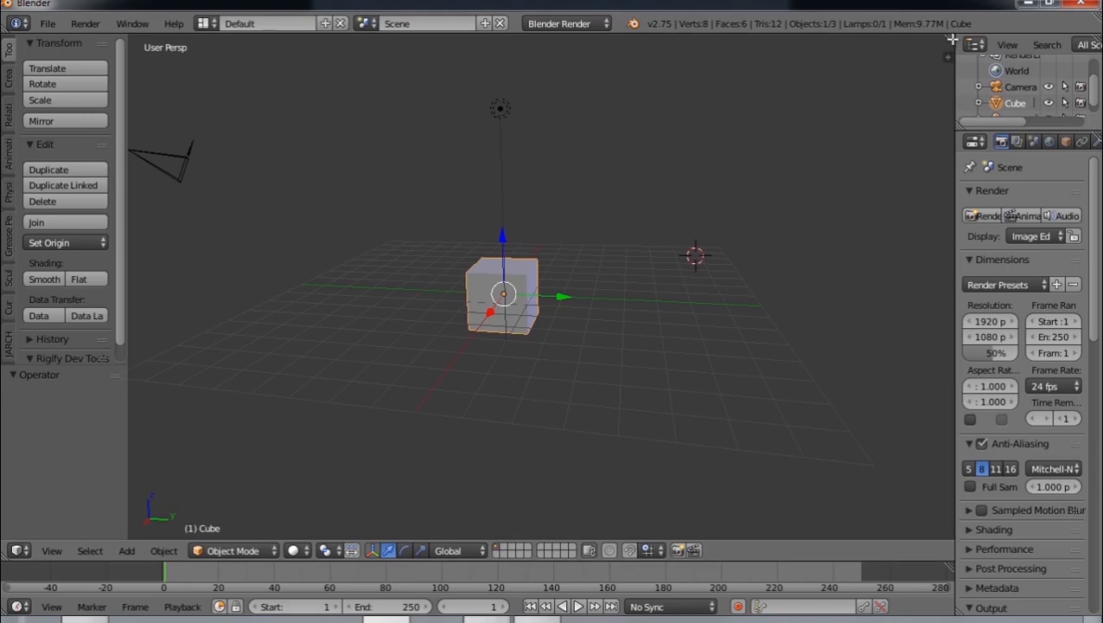
- Split the 3D view into two side-by-side areas and hide the tool shelf in both
{"action": "left_click_drag", "start_coordinate": [952, 39], "coordinate": [481, 77]}
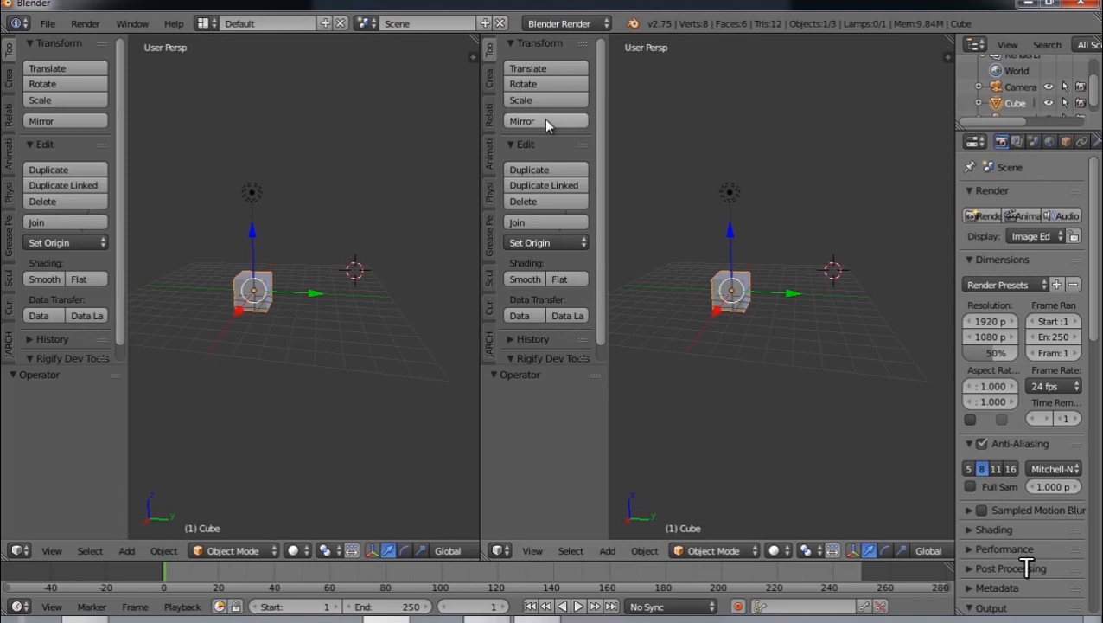
{"action": "key", "text": "t"}
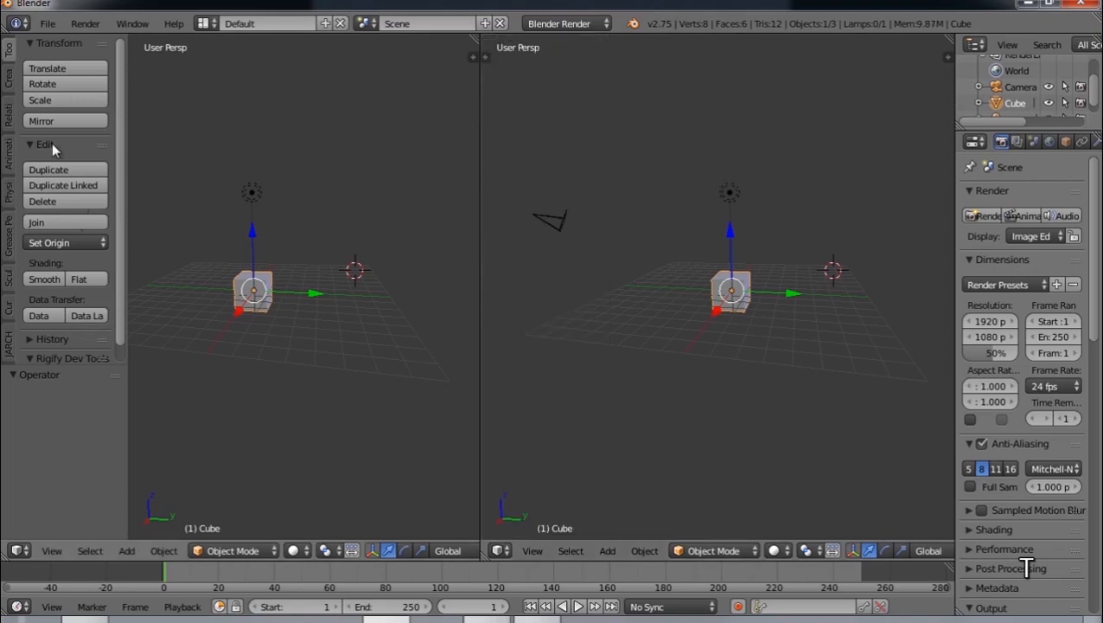
{"action": "key", "text": "t"}
- Orbit the left-hand 3D view slightly, and switch it to the front and right preset viewpoints
{"action": "middle_click_drag", "start_coordinate": [294, 323], "coordinate": [291, 315]}
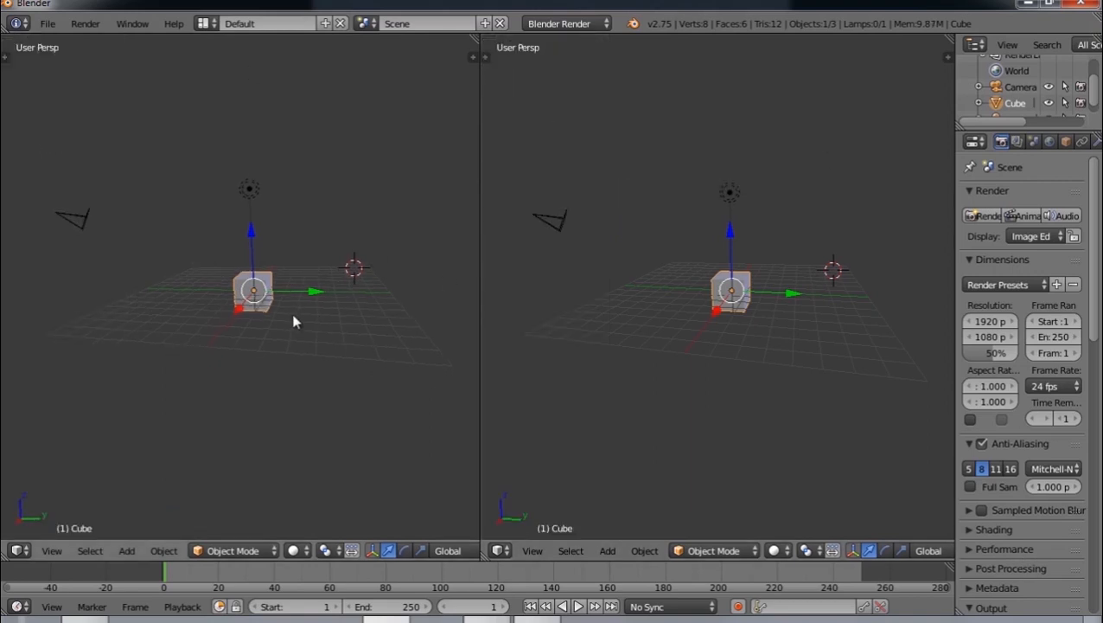
{"action": "key", "text": "KP_1"}
{"action": "key", "text": "KP_3"}
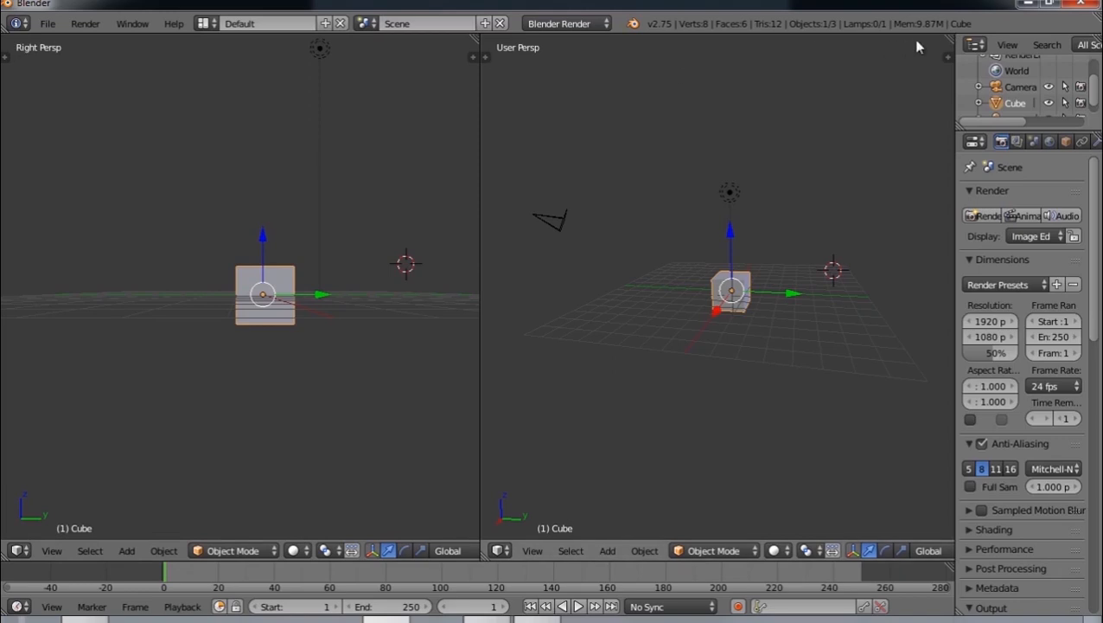
- Split the right-hand 3D view into upper and lower areas, orbit the views separately, and adjust the boundary between them
{"action": "left_click_drag", "start_coordinate": [951, 38], "coordinate": [932, 311]}
{"action": "middle_click_drag", "start_coordinate": [121, 226], "coordinate": [436, 253]}
{"action": "mouse_move", "coordinate": [671, 242]}
{"action": "middle_mouse_down"}
{"action": "mouse_move", "coordinate": [677, 187]}
{"action": "mouse_move", "coordinate": [692, 239]}
{"action": "middle_mouse_up"}
{"action": "left_click_drag", "start_coordinate": [722, 321], "coordinate": [722, 304]}
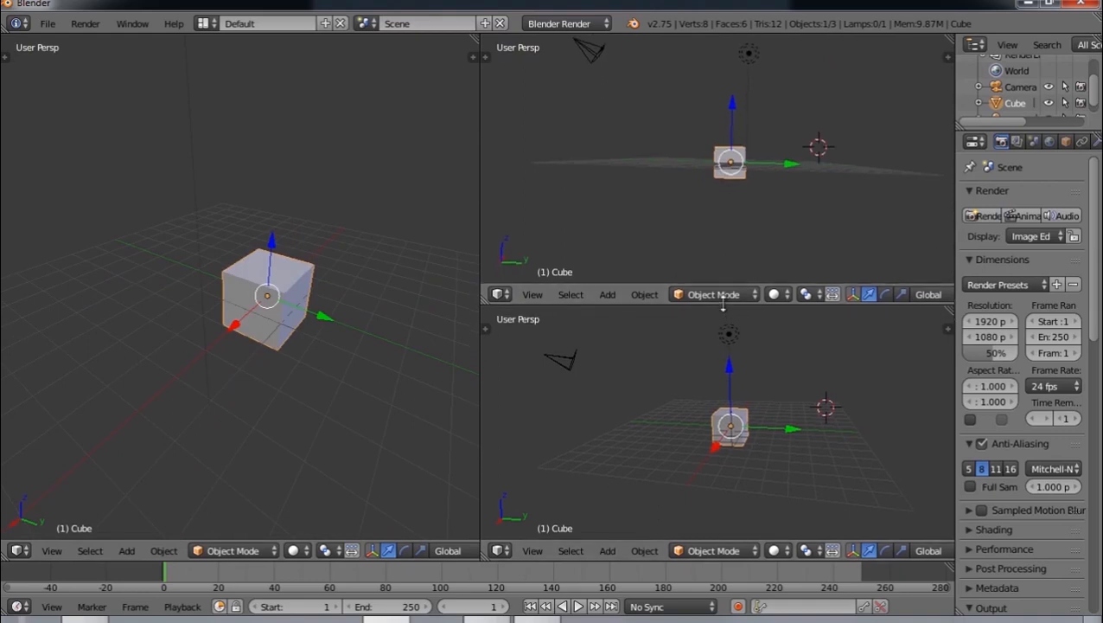
- Set the upper right-hand 3D view to the front viewpoint in orthographic projection
{"action": "scroll", "coordinate": [136, 345], "scroll_direction": "up", "scroll_amount": 2}
{"action": "scroll", "coordinate": [739, 190], "scroll_direction": "up", "scroll_amount": 1}
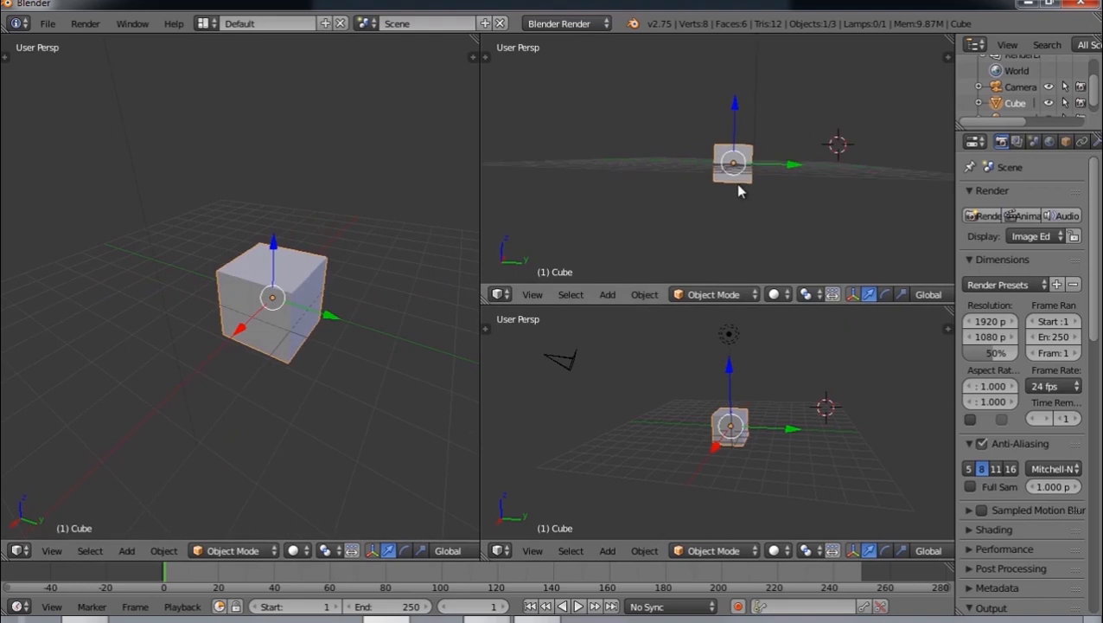
{"action": "key", "text": "KP_1"}
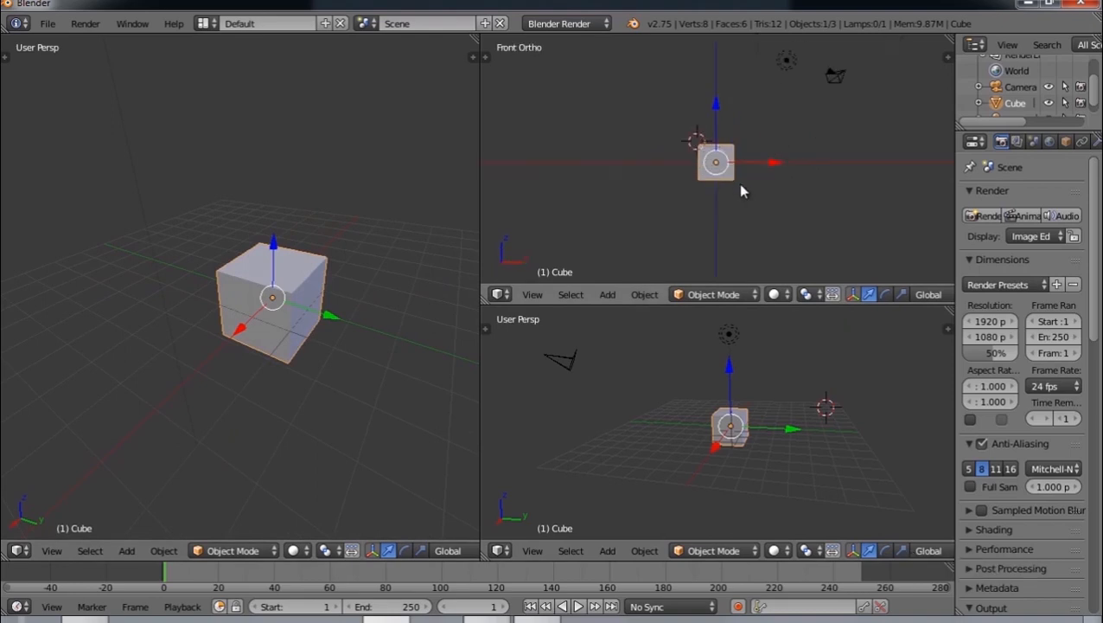
- Set the lower right-hand 3D view to the right viewpoint in orthographic projection, and enlarge the cube in all three views
{"action": "key", "text": "KP_3"}
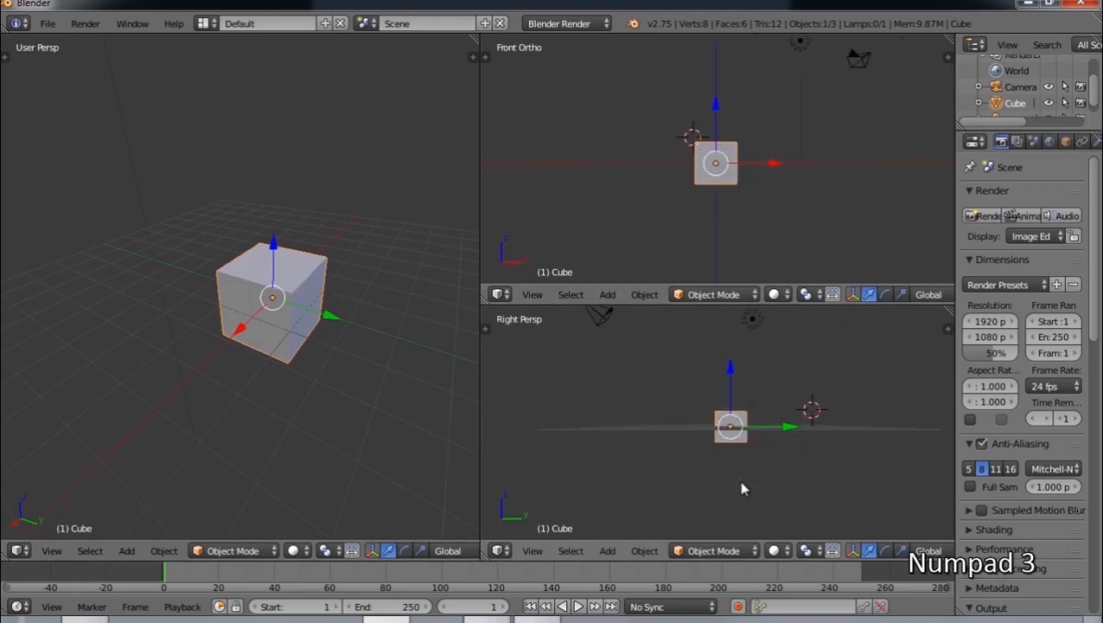
{"action": "scroll", "coordinate": [752, 466], "scroll_direction": "up", "scroll_amount": 5}
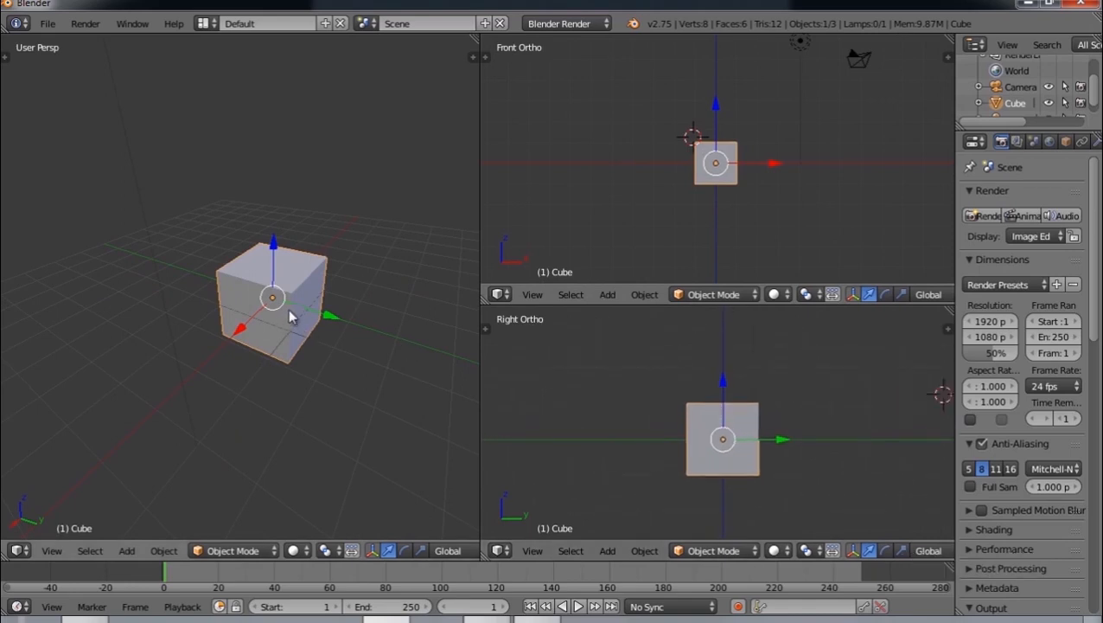
{"action": "scroll", "coordinate": [288, 309], "scroll_direction": "up", "scroll_amount": 1}
{"action": "scroll", "coordinate": [344, 320], "scroll_direction": "up", "scroll_amount": 1}
{"action": "middle_click_drag", "start_coordinate": [344, 320], "coordinate": [334, 299], "text": "shift"}
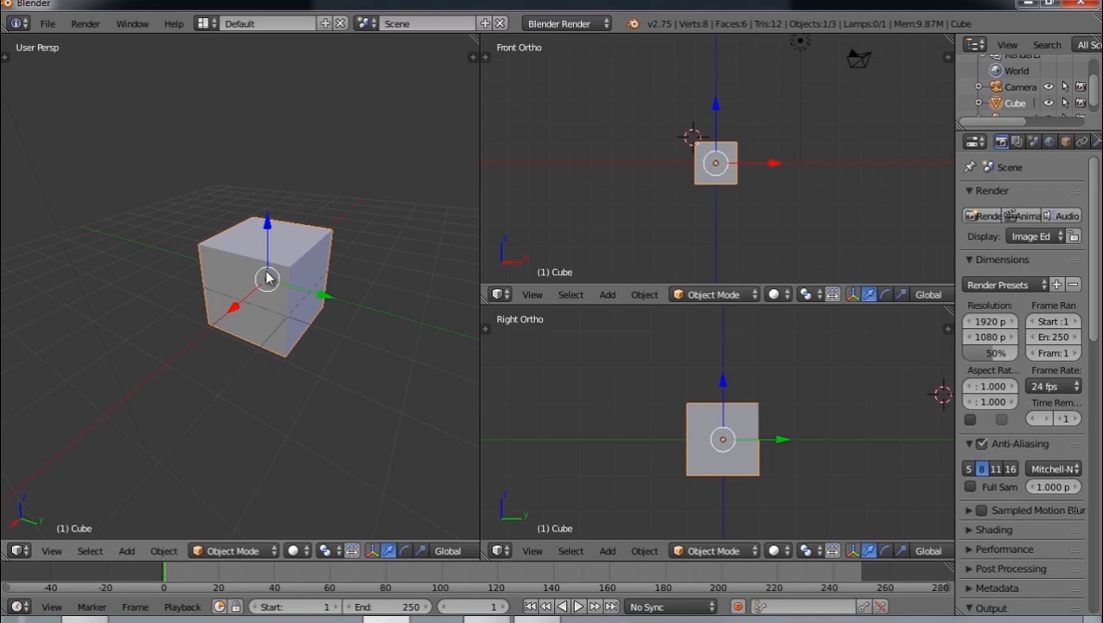
{"action": "scroll", "coordinate": [652, 209], "scroll_direction": "up", "scroll_amount": 2}
{"action": "scroll", "coordinate": [738, 465], "scroll_direction": "up", "scroll_amount": 1}
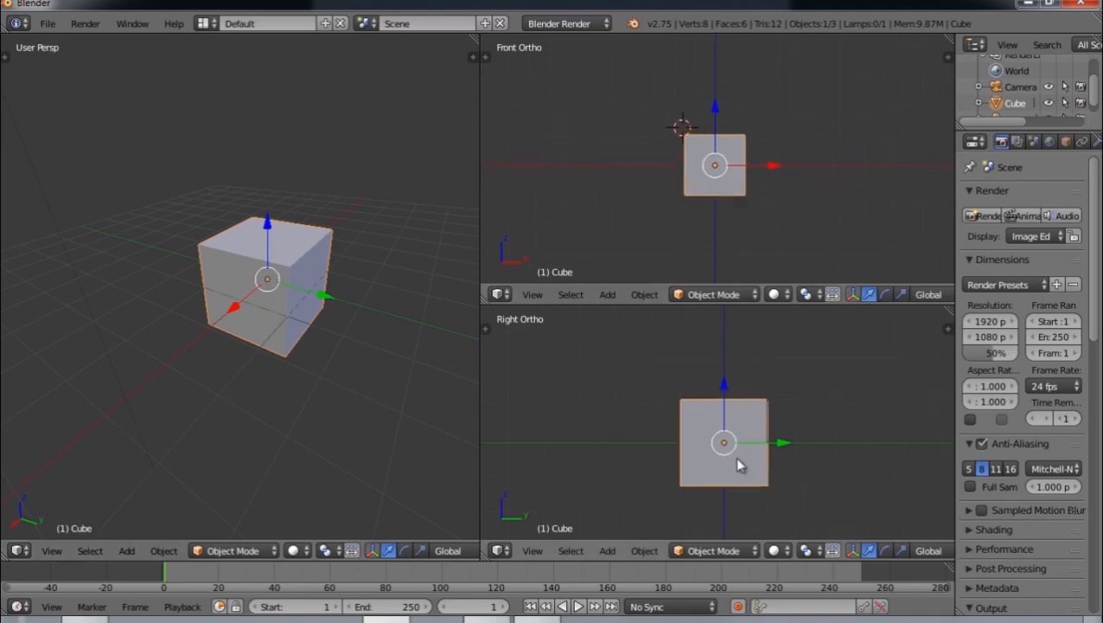
{"action": "scroll", "coordinate": [738, 466], "scroll_direction": "up", "scroll_amount": 1}
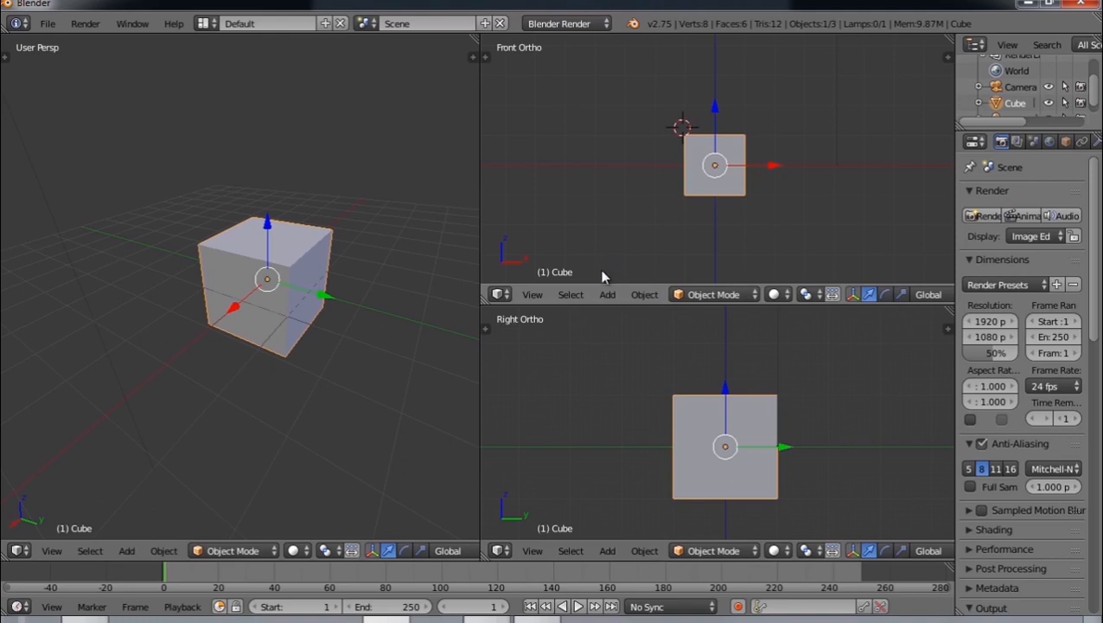
- Join the two stacked right-hand areas, keeping the right orthographic view
{"action": "right_click", "coordinate": [596, 304]}
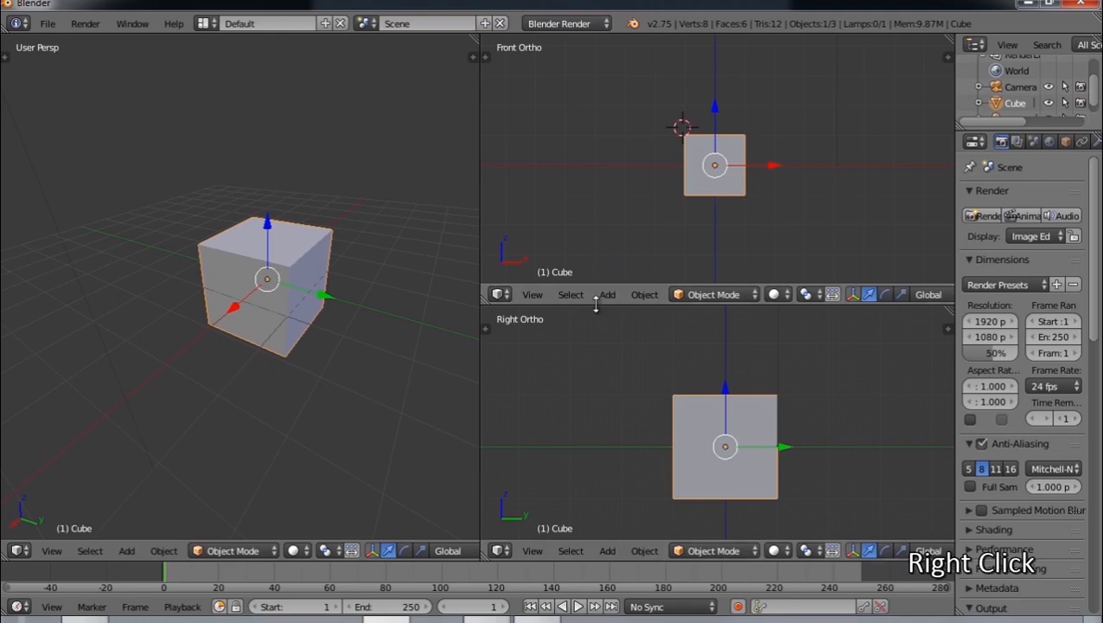
{"action": "right_click", "coordinate": [596, 305]}
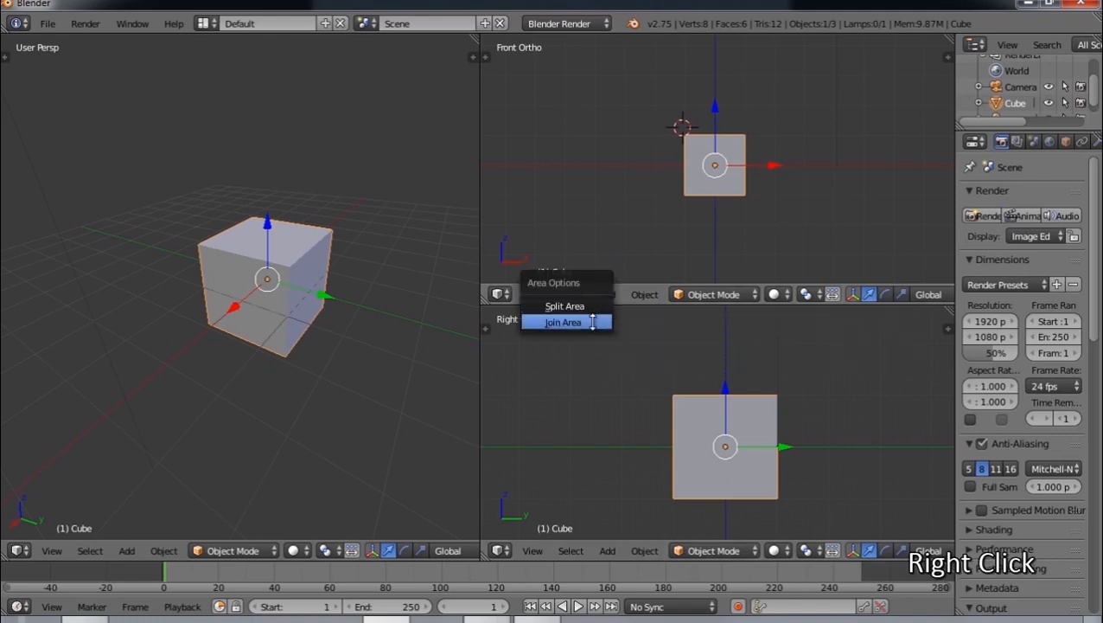
{"action": "left_click", "coordinate": [592, 322]}
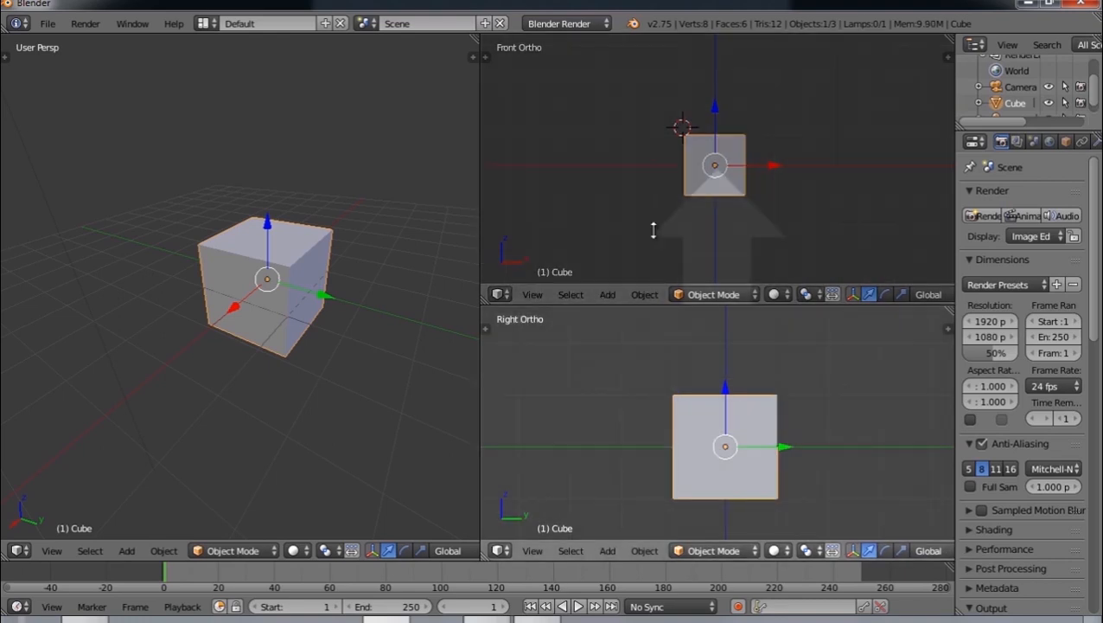
{"action": "left_click", "coordinate": [653, 229]}
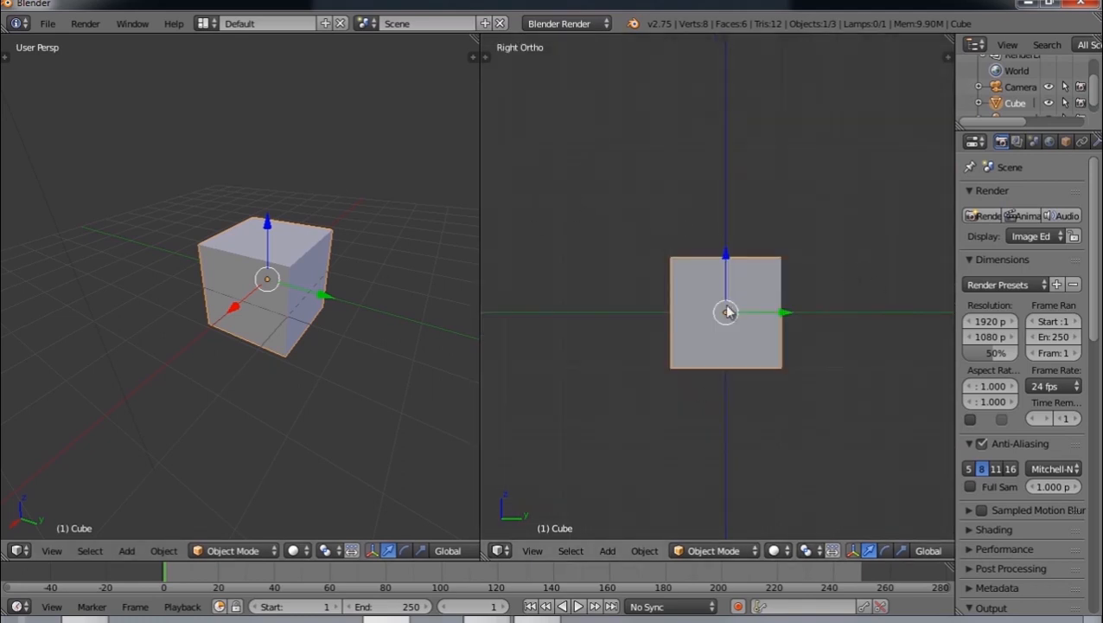
- Join the left-hand perspective area over the right-hand one to leave a single 3D view
{"action": "right_click", "coordinate": [480, 156]}
{"action": "left_click", "coordinate": [480, 153]}
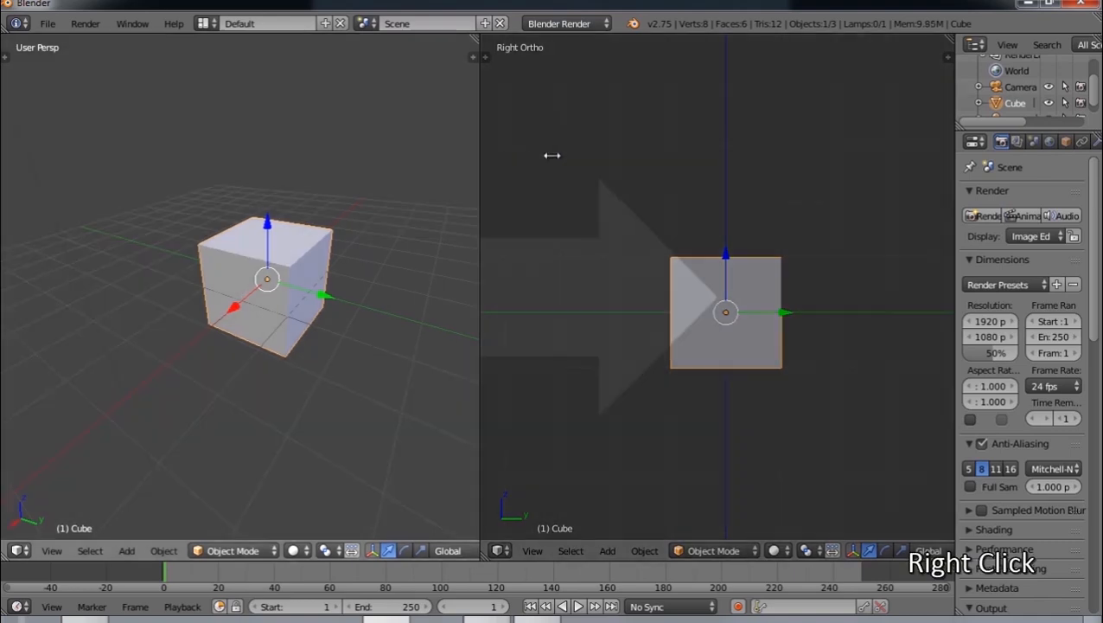
{"action": "left_click", "coordinate": [671, 155]}
{"action": "scroll", "coordinate": [543, 209], "scroll_direction": "down", "scroll_amount": 4}
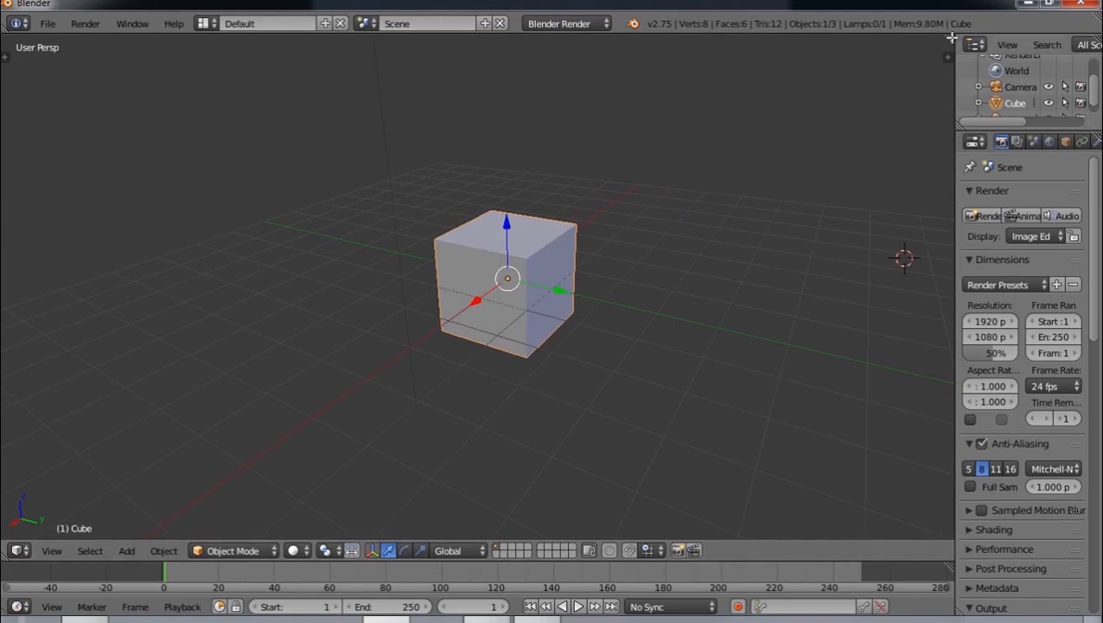
- Split the 3D view into four equal areas, and join them back into a single area
{"action": "left_click_drag", "start_coordinate": [952, 38], "coordinate": [483, 322]}
{"action": "left_click_drag", "start_coordinate": [948, 40], "coordinate": [483, 91]}
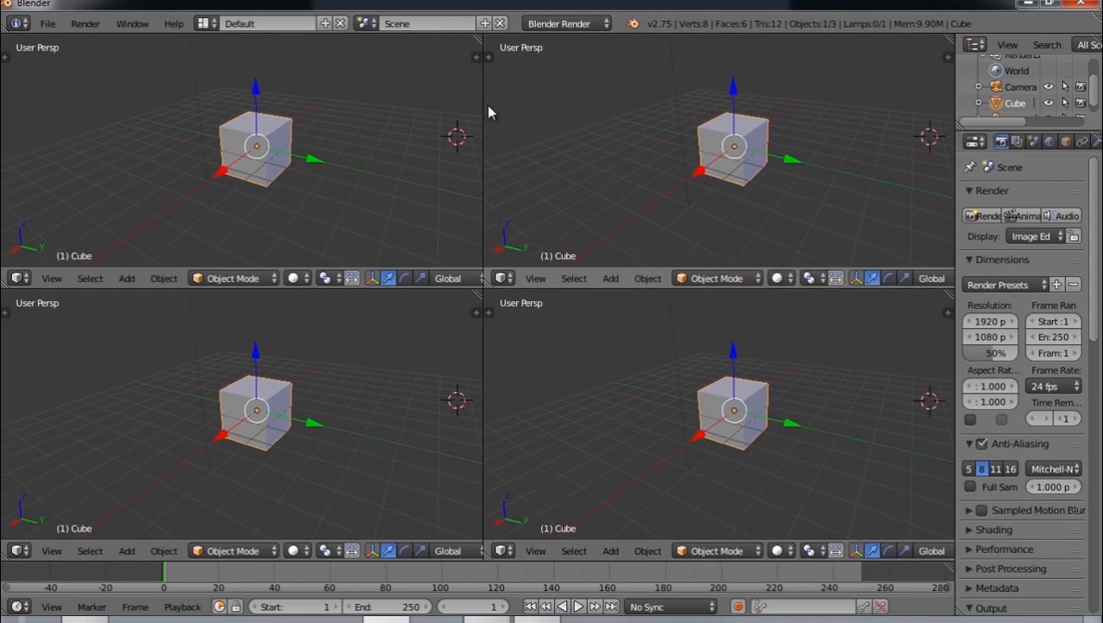
{"action": "right_click", "coordinate": [483, 106]}
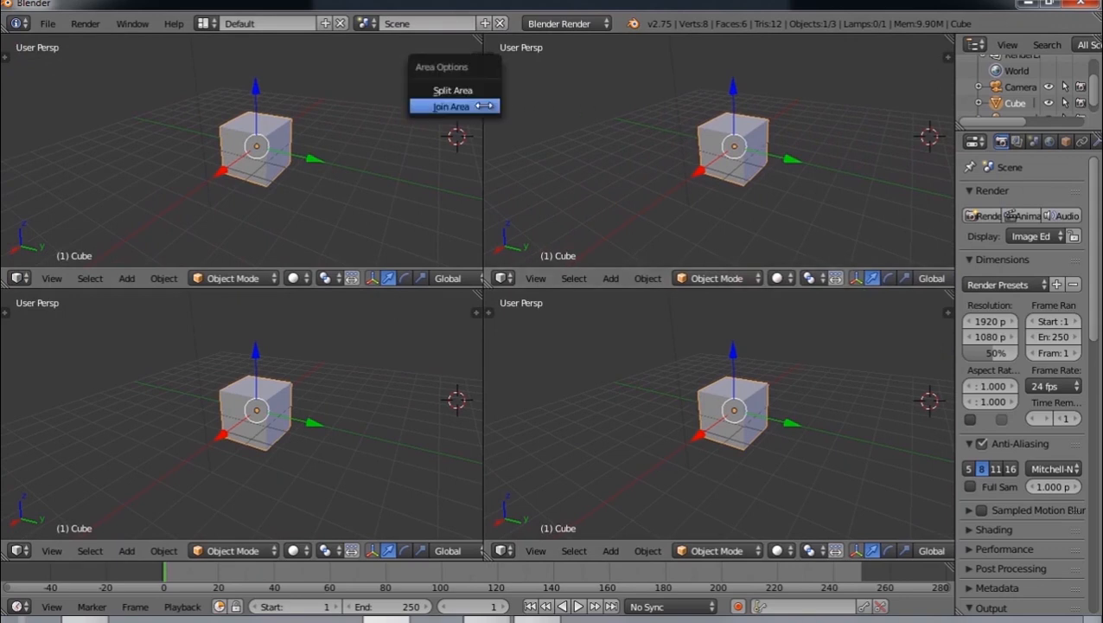
{"action": "left_click", "coordinate": [483, 105]}
{"action": "left_click", "coordinate": [579, 108]}
{"action": "right_click", "coordinate": [487, 335]}
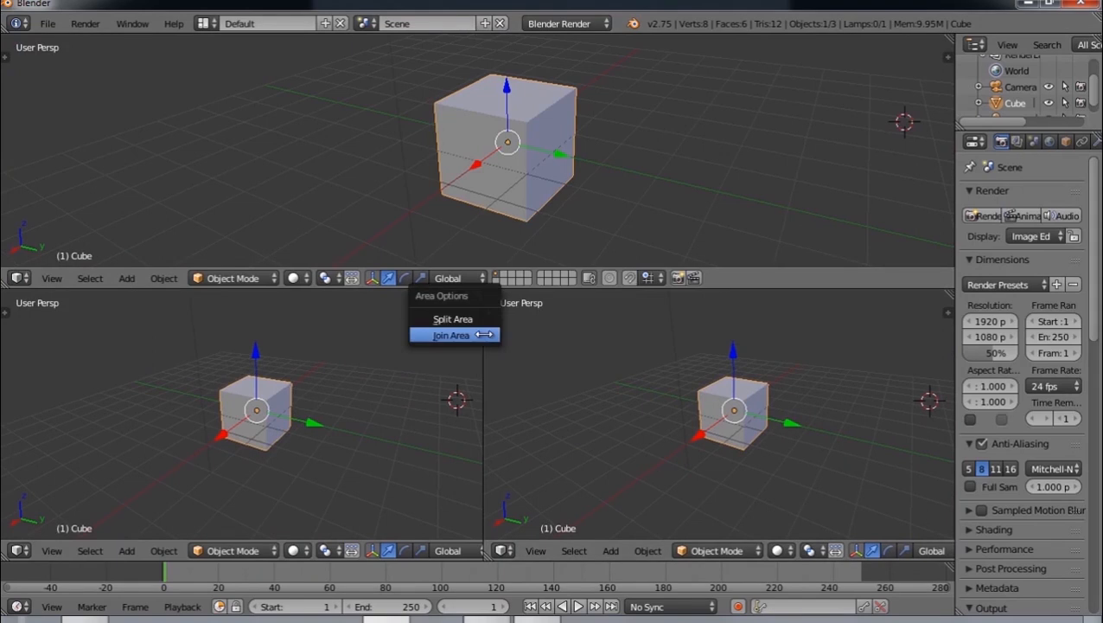
{"action": "left_click", "coordinate": [488, 333]}
{"action": "left_click", "coordinate": [554, 332]}
{"action": "right_click", "coordinate": [587, 291]}
{"action": "left_click", "coordinate": [587, 289]}
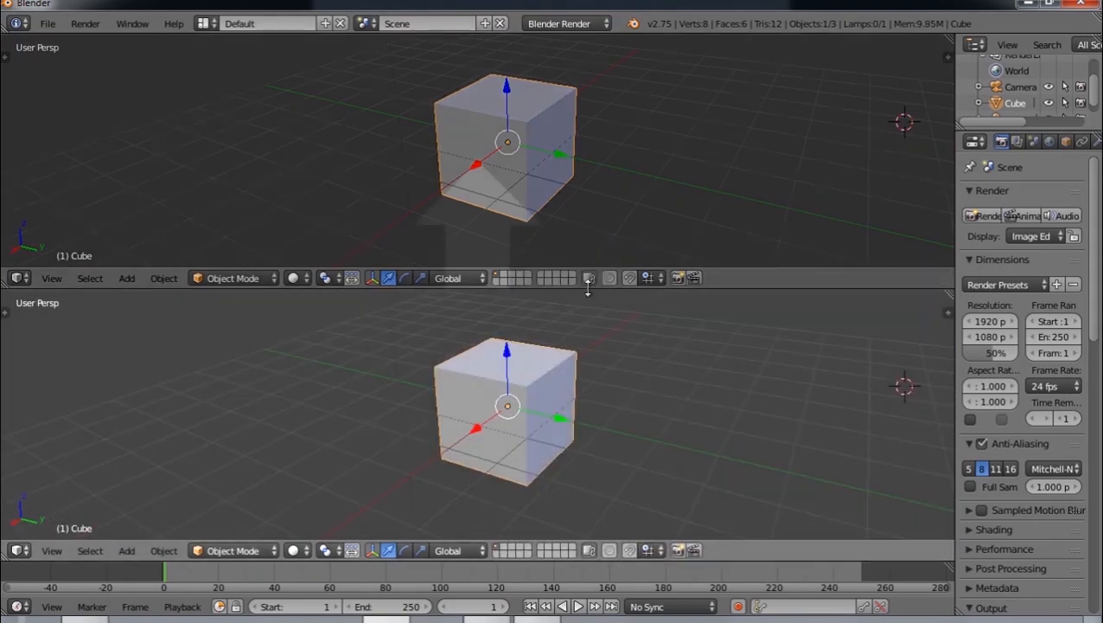
{"action": "left_click", "coordinate": [601, 219]}
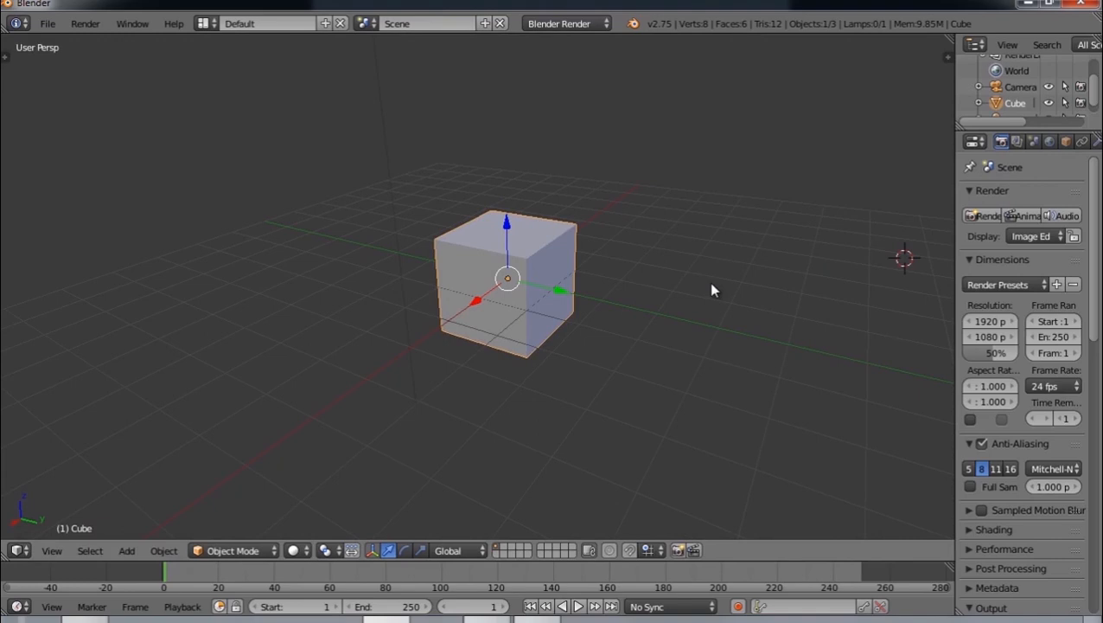
- Turn on quad view, zoom in on the top and front views, and orbit the perspective view from its front viewpoint
{"action": "key", "text": "ctrl+alt+q"}
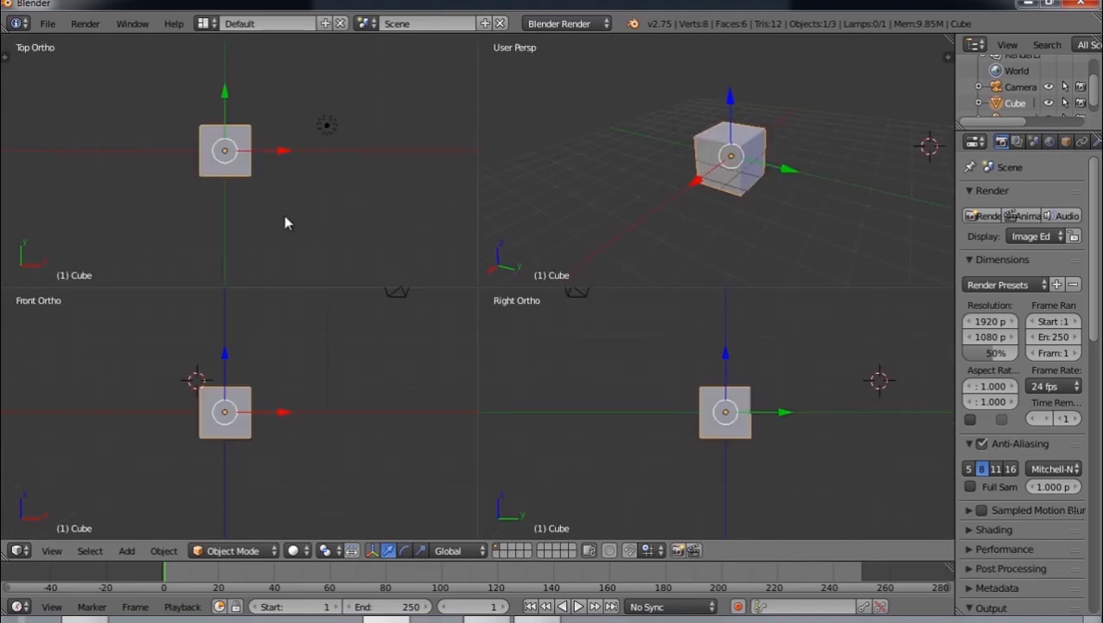
{"action": "scroll", "coordinate": [220, 169], "scroll_direction": "up", "scroll_amount": 1}
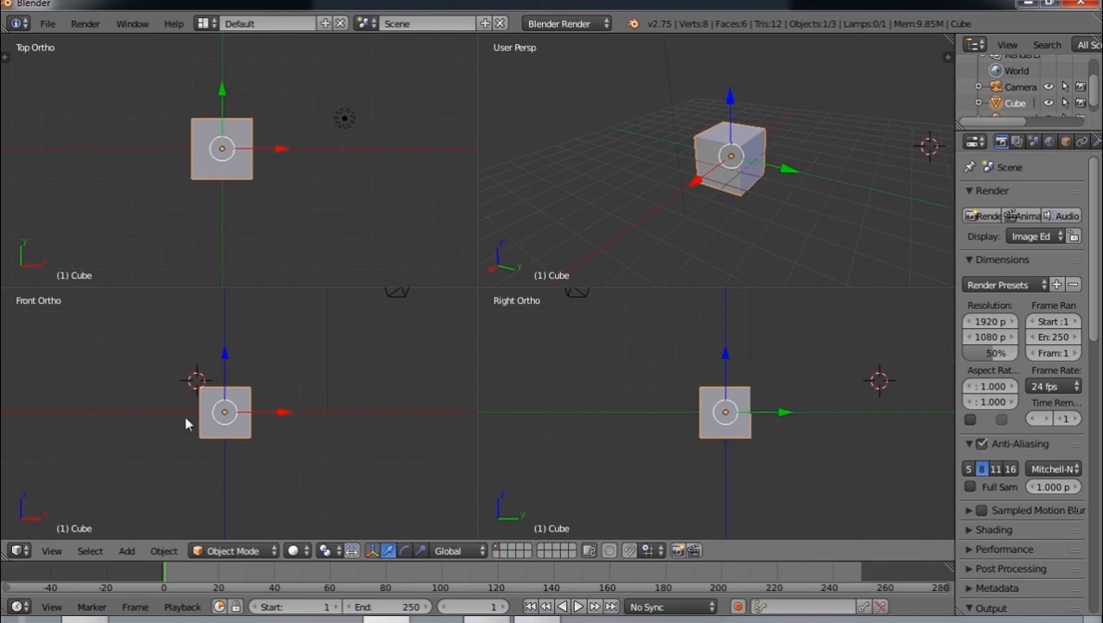
{"action": "scroll", "coordinate": [250, 388], "scroll_direction": "up", "scroll_amount": 1}
{"action": "scroll", "coordinate": [231, 173], "scroll_direction": "up", "scroll_amount": 1}
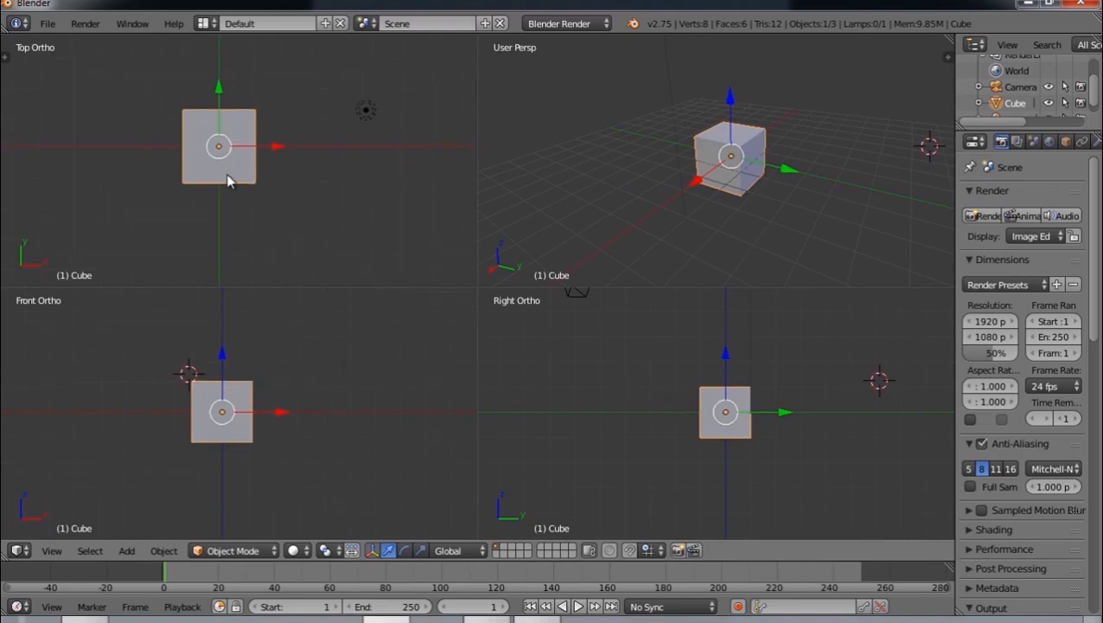
{"action": "key", "text": "KP_3"}
{"action": "key", "text": "KP_1"}
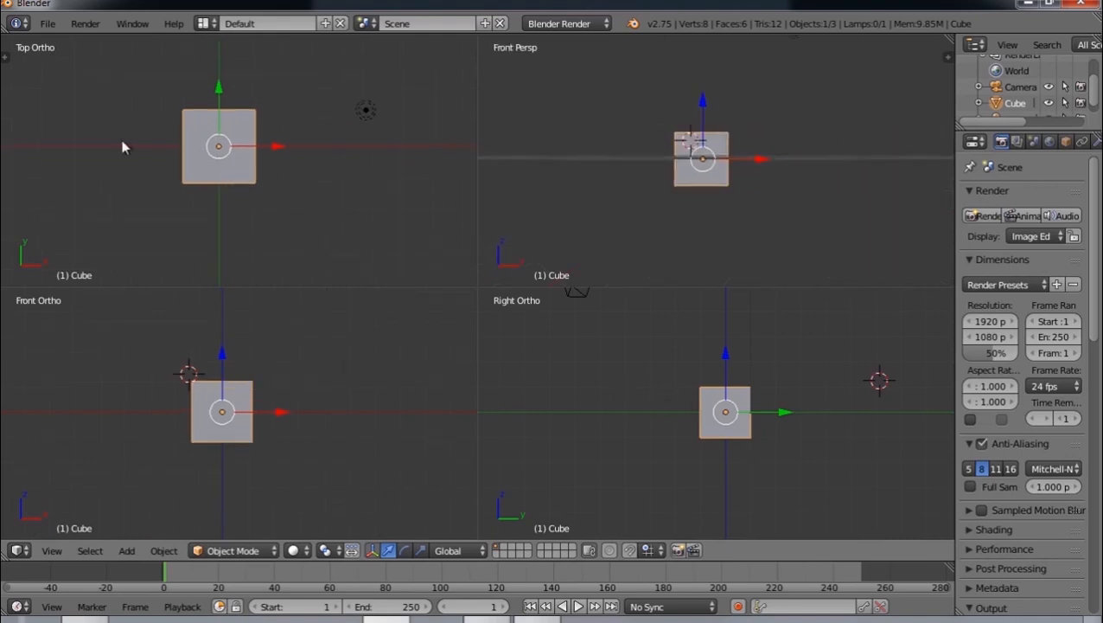
{"action": "middle_click_drag", "start_coordinate": [677, 140], "coordinate": [692, 194]}
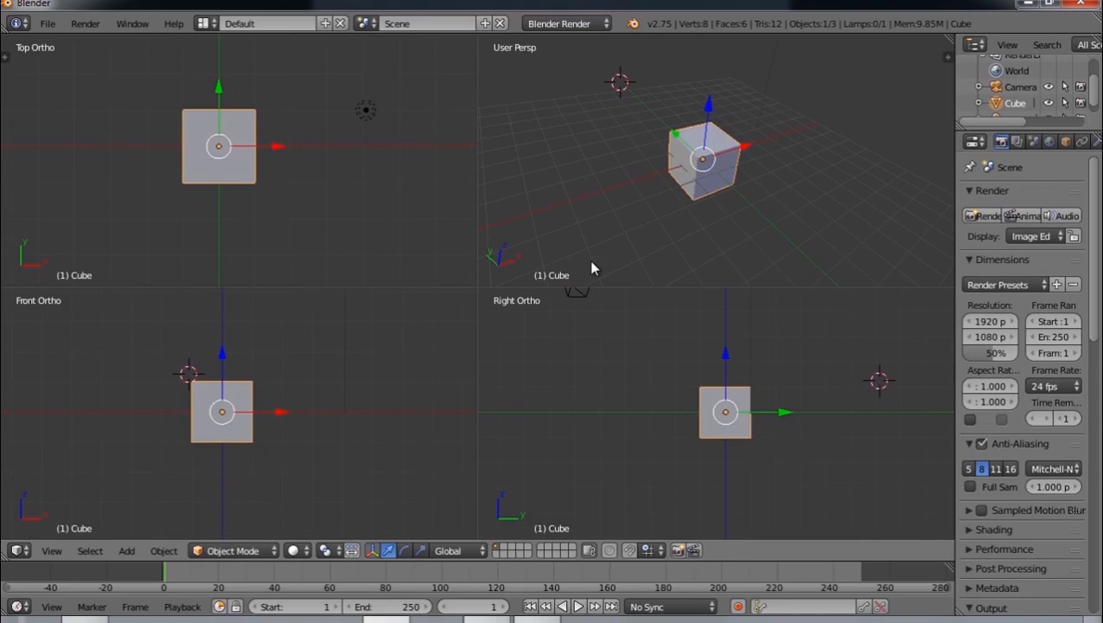
- Toggle quad view off, on and off again, and view the cube from another angle in the single view
{"action": "key", "text": "ctrl+alt+q"}
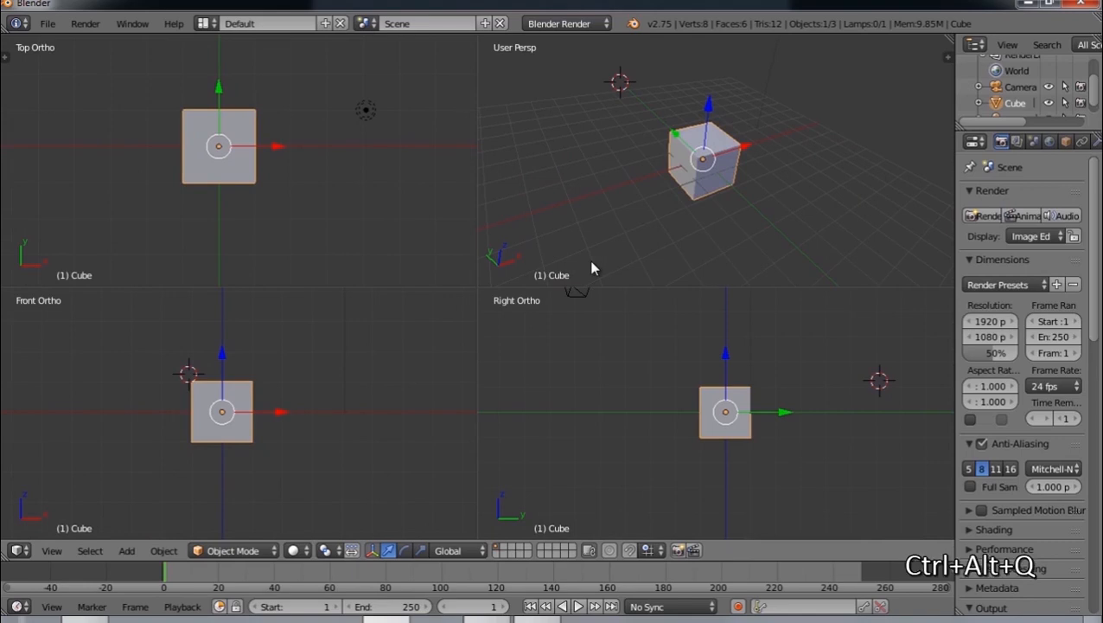
{"action": "key", "text": "ctrl+alt+q"}
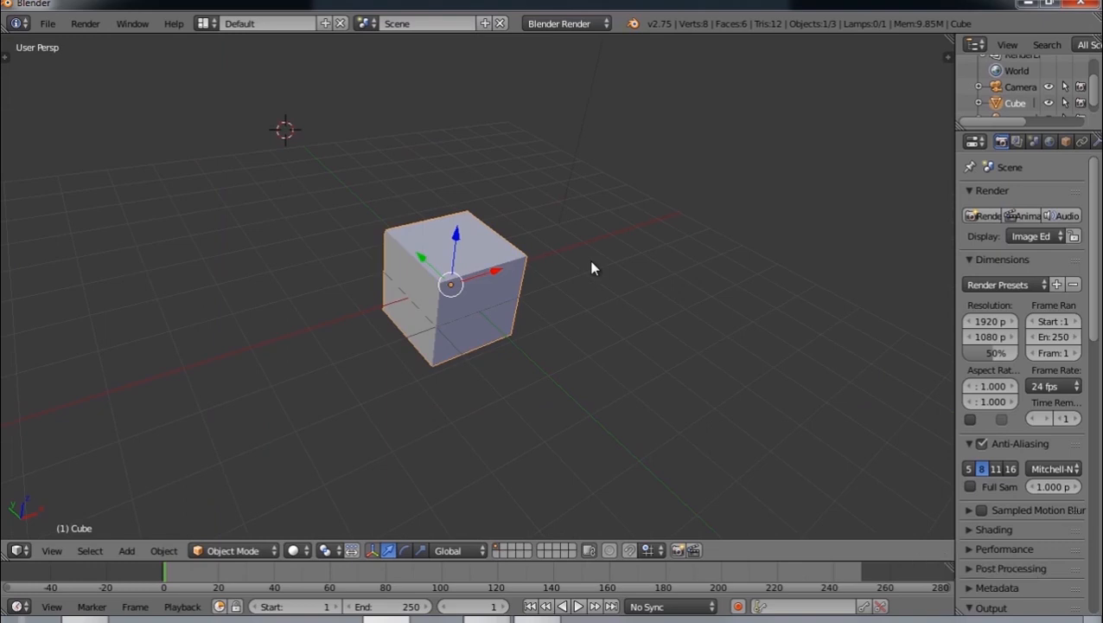
{"action": "key", "text": "ctrl+alt+q"}
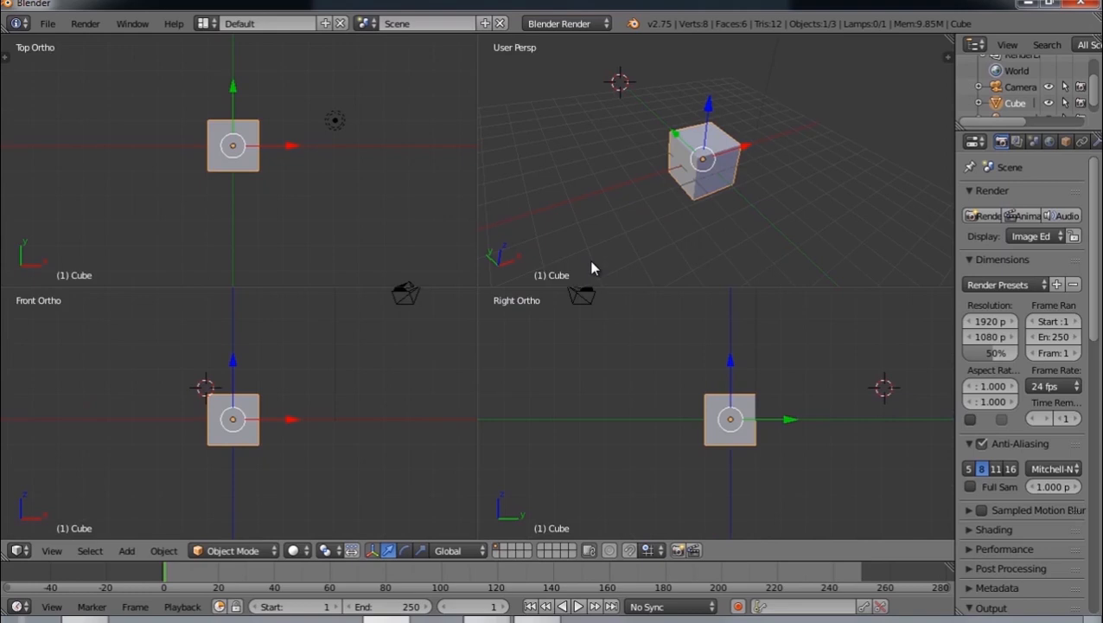
{"action": "key", "text": "ctrl+alt+q"}
{"action": "middle_click_drag", "start_coordinate": [592, 266], "coordinate": [606, 242]}
{"action": "middle_click_drag", "start_coordinate": [463, 309], "coordinate": [506, 292], "text": "shift"}
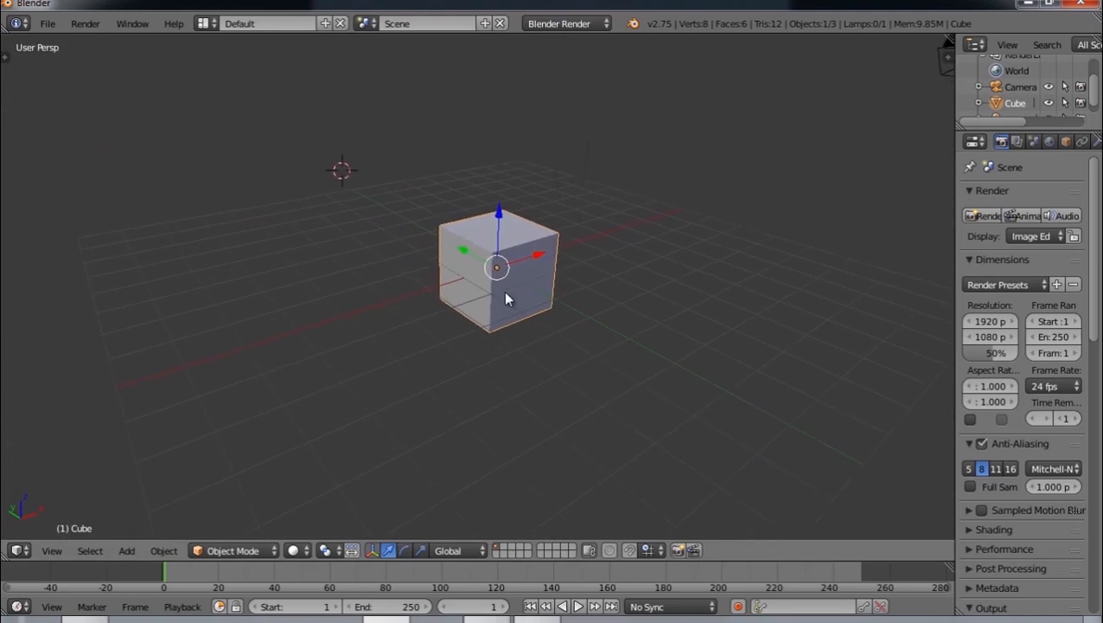
{"action": "middle_click_drag", "start_coordinate": [508, 298], "coordinate": [574, 264]}
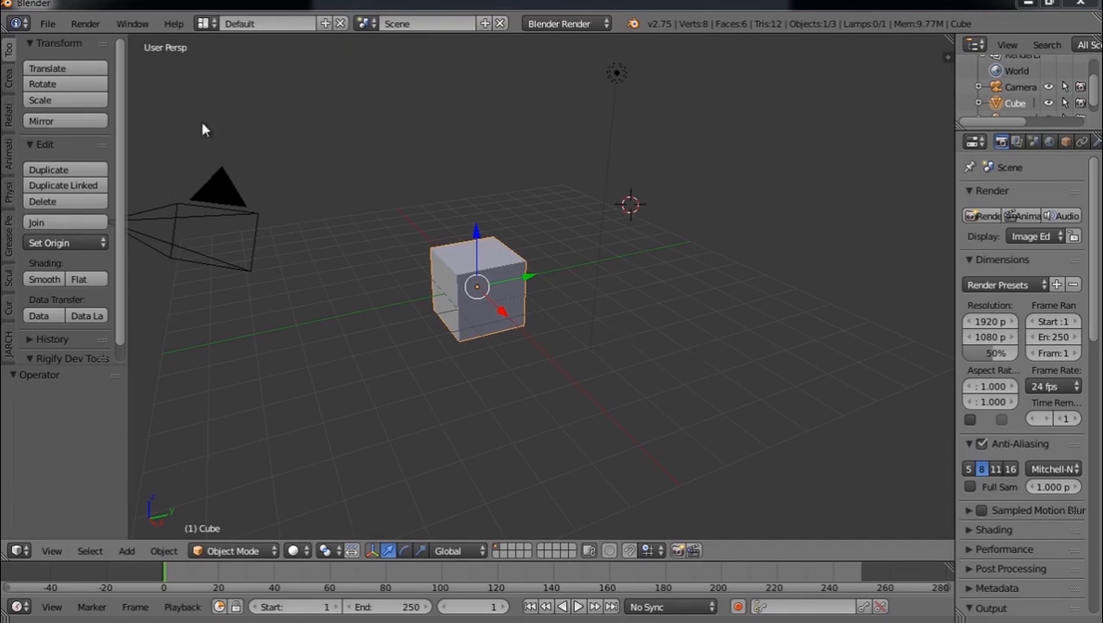
- Move the cube up 1 unit along the Z axis
{"action": "middle_click_drag", "start_coordinate": [557, 308], "coordinate": [491, 282]}
{"action": "left_click", "coordinate": [502, 217]}
{"action": "left_click_drag", "start_coordinate": [501, 211], "coordinate": [503, 196], "text": "ctrl"}
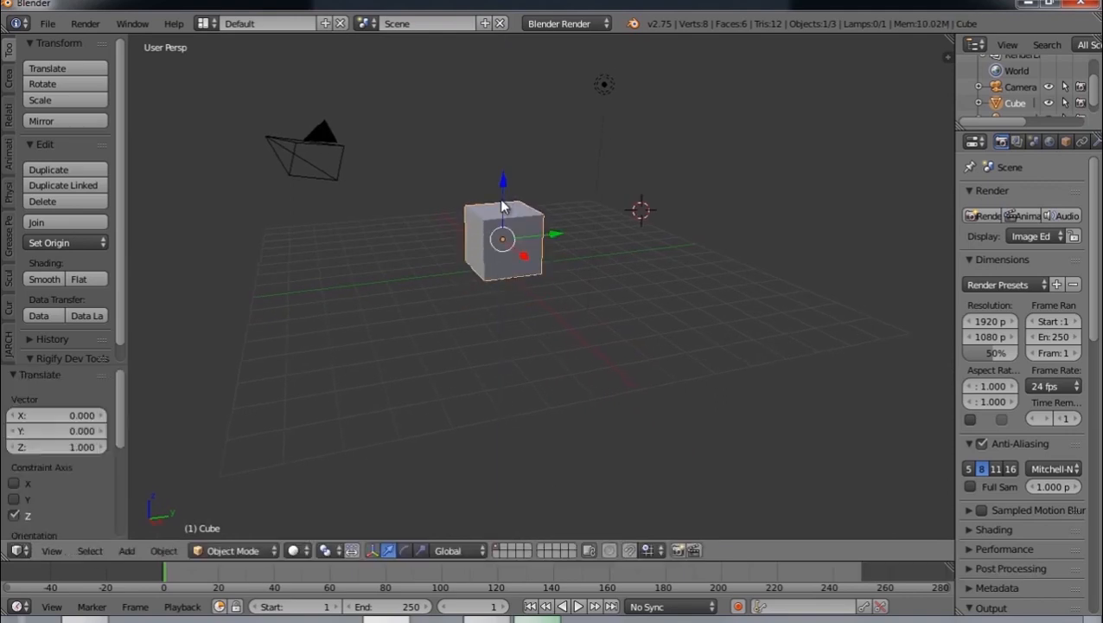
- Inspect the raised cube from several angles, and look through the categories of objects that can be added to the scene
{"action": "scroll", "coordinate": [536, 243], "scroll_direction": "up", "scroll_amount": 1}
{"action": "middle_click_drag", "start_coordinate": [561, 258], "coordinate": [545, 265]}
{"action": "middle_click_drag", "start_coordinate": [527, 217], "coordinate": [688, 332]}
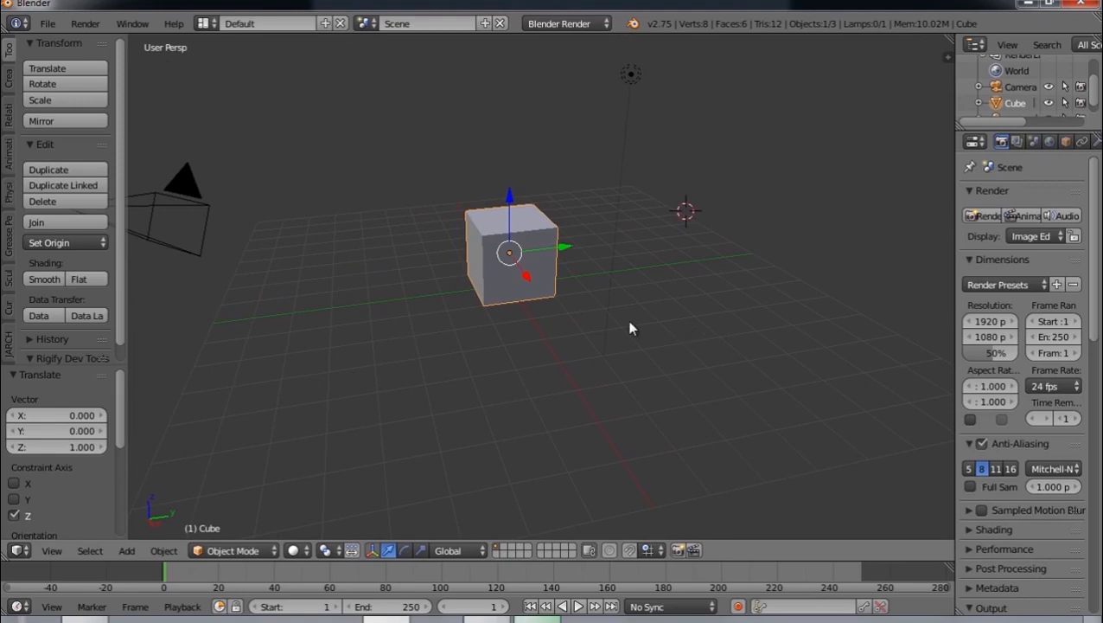
{"action": "middle_click_drag", "start_coordinate": [565, 345], "coordinate": [593, 345]}
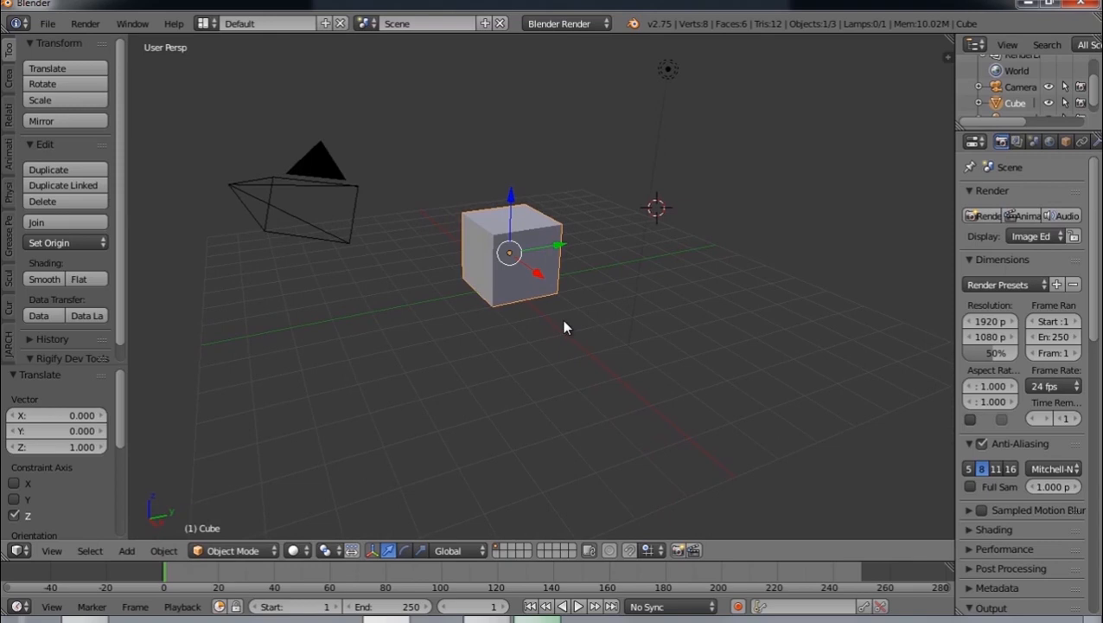
{"action": "mouse_move", "coordinate": [563, 323]}
{"action": "middle_mouse_down"}
{"action": "mouse_move", "coordinate": [589, 320]}
{"action": "mouse_move", "coordinate": [578, 309]}
{"action": "middle_mouse_up"}
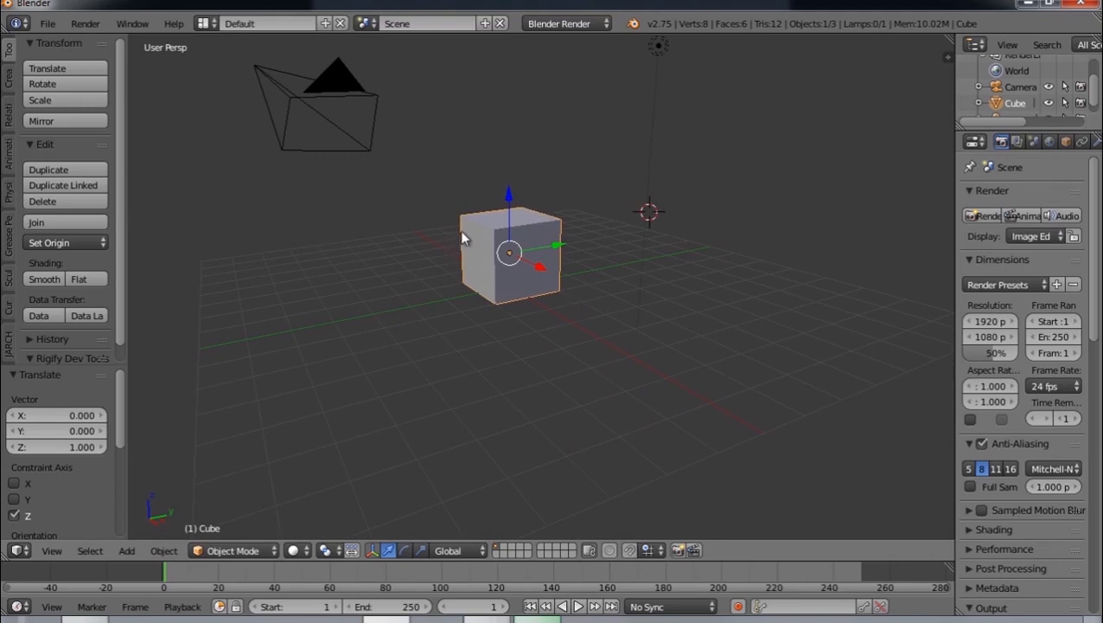
{"action": "key", "text": "shift+a"}
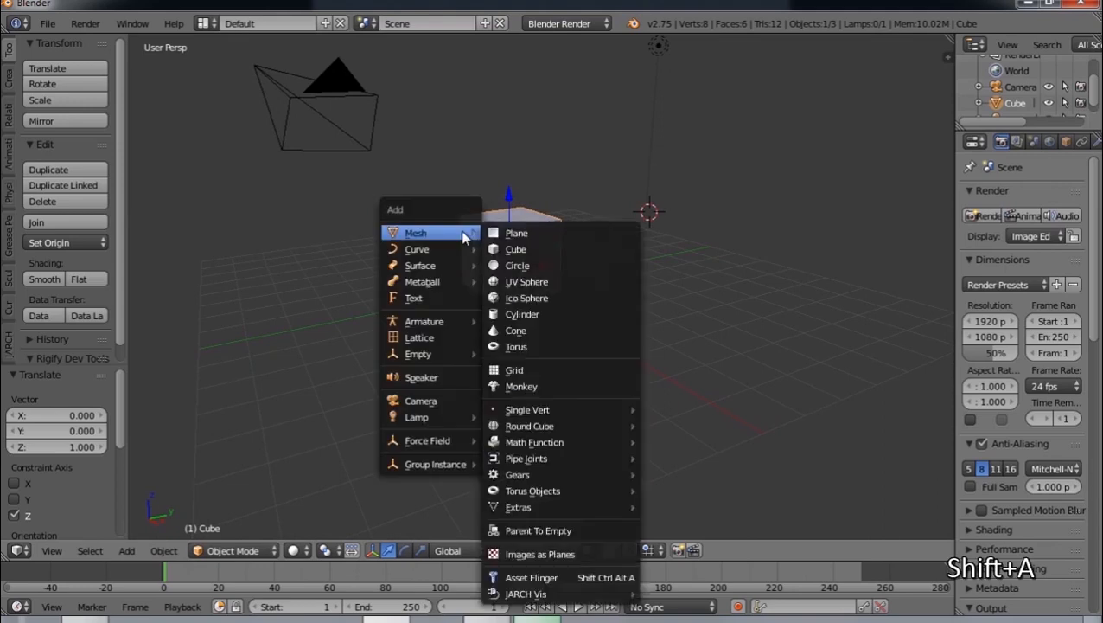
{"action": "left_click", "coordinate": [126, 550]}
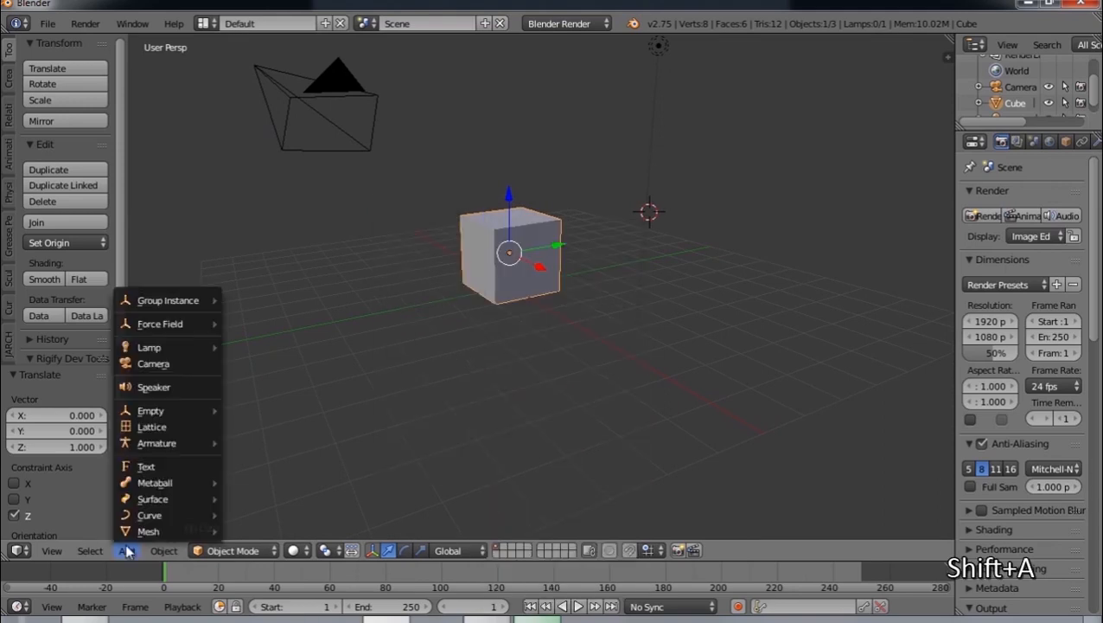
{"action": "mouse_move", "coordinate": [164, 531]}
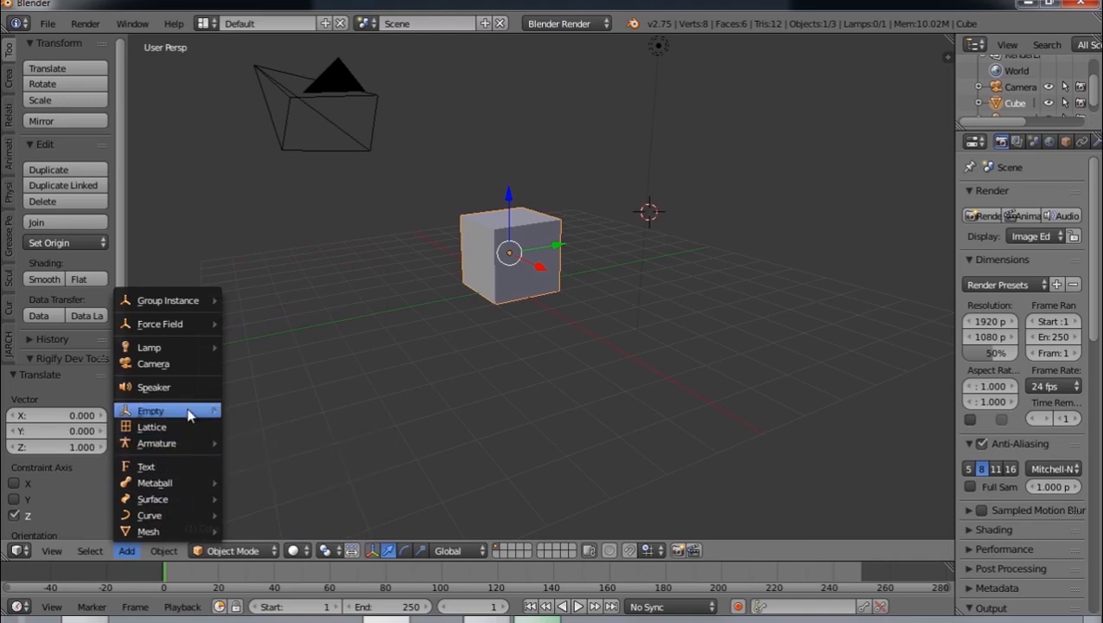
- Delete the cube from the scene
{"action": "key", "text": "x"}
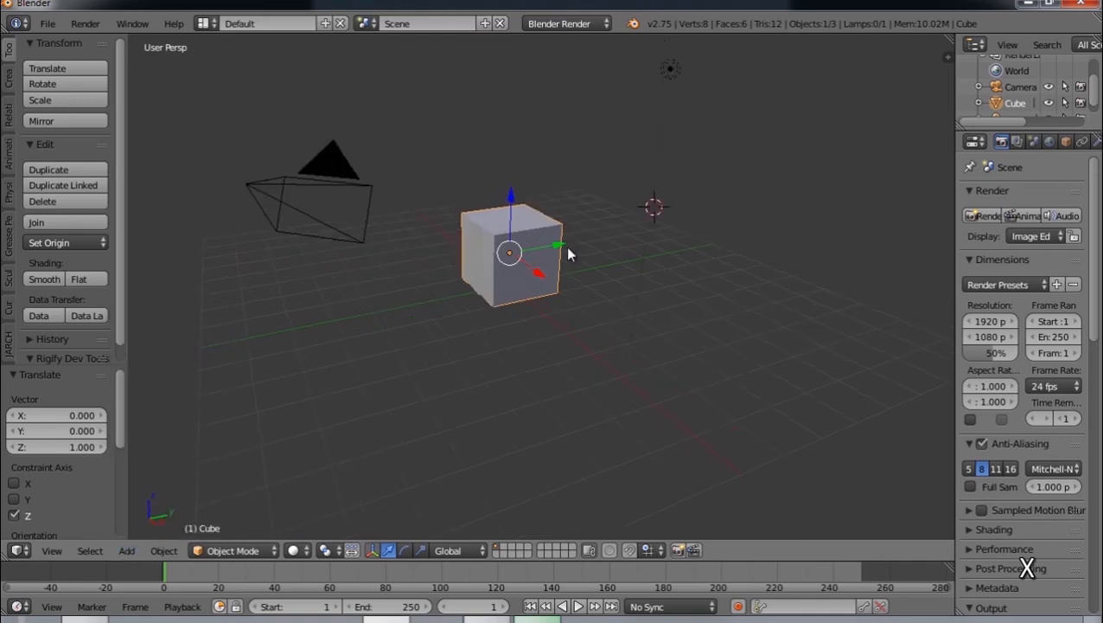
{"action": "left_click", "coordinate": [565, 246]}
{"action": "middle_click_drag", "start_coordinate": [565, 245], "coordinate": [559, 321]}
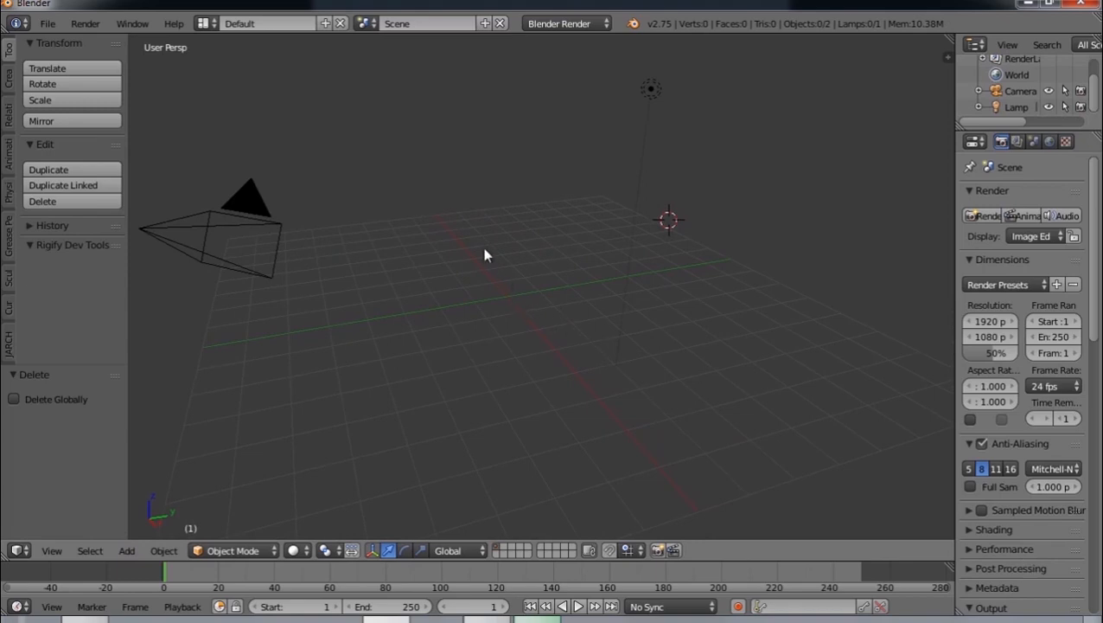
- Add a plane, bring it to the origin and move it about -5.8 units along the Y axis
{"action": "key", "text": "shift+a"}
{"action": "mouse_move", "coordinate": [457, 179]}
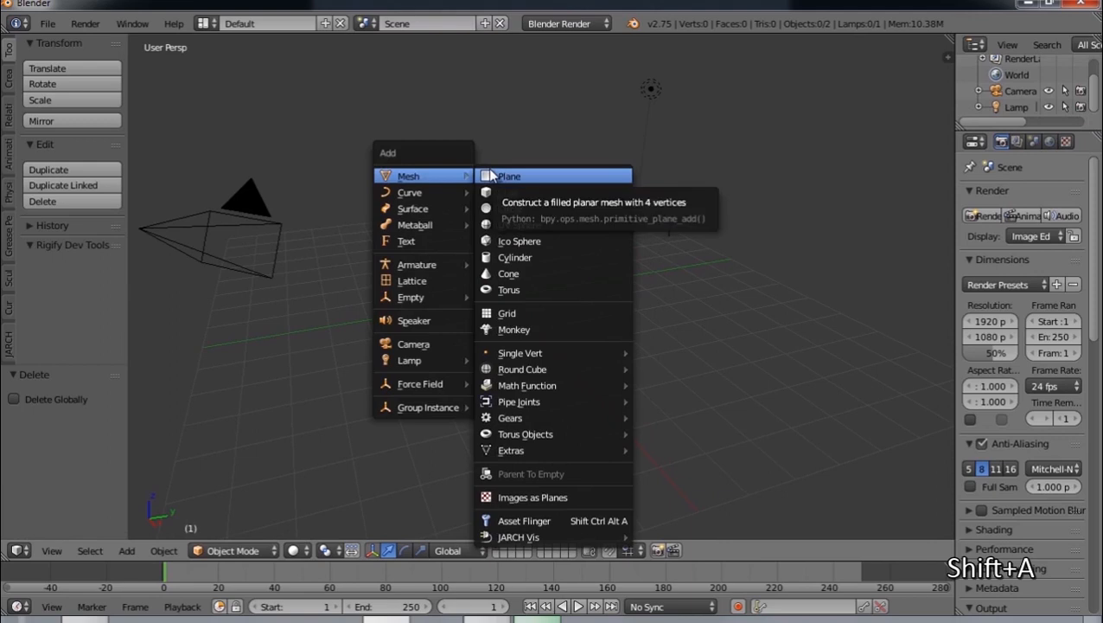
{"action": "left_click", "coordinate": [491, 176]}
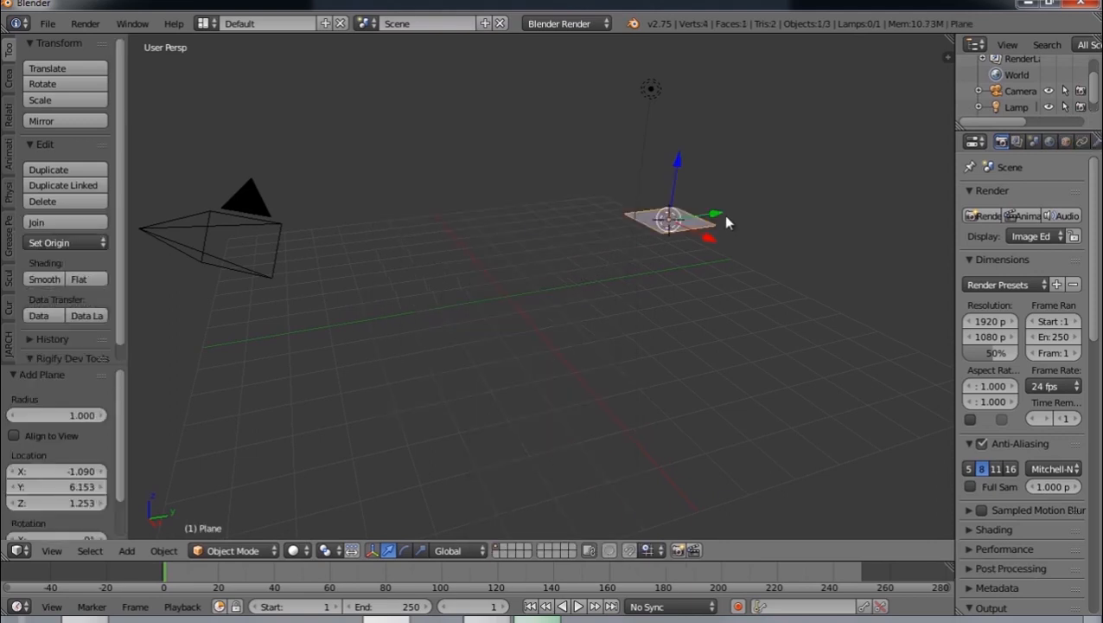
{"action": "left_click_drag", "start_coordinate": [710, 212], "coordinate": [334, 349]}
- Add a UV sphere, clear its location and move it about 5.3 units along the Y axis
{"action": "key", "text": "shift+a"}
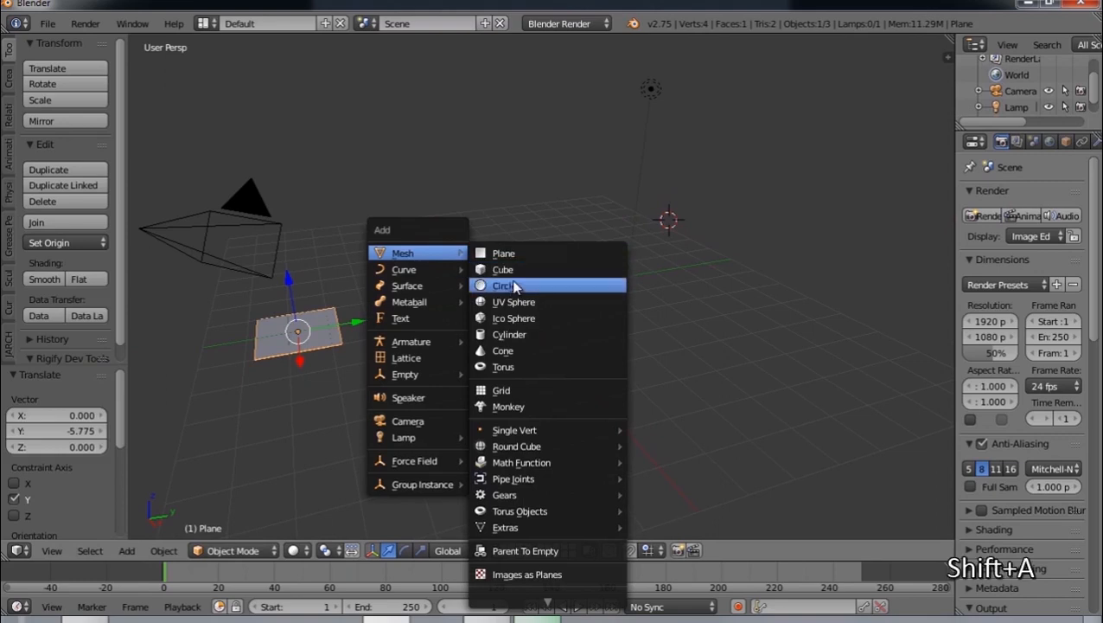
{"action": "left_click", "coordinate": [512, 301]}
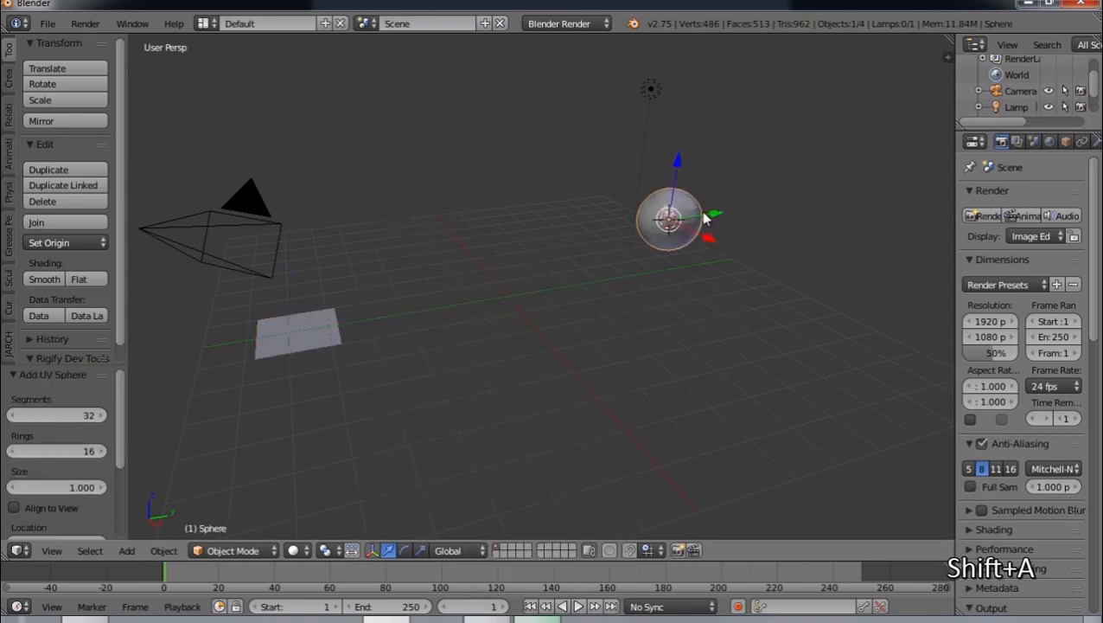
{"action": "key", "text": "alt+g"}
{"action": "left_click_drag", "start_coordinate": [553, 291], "coordinate": [708, 264]}
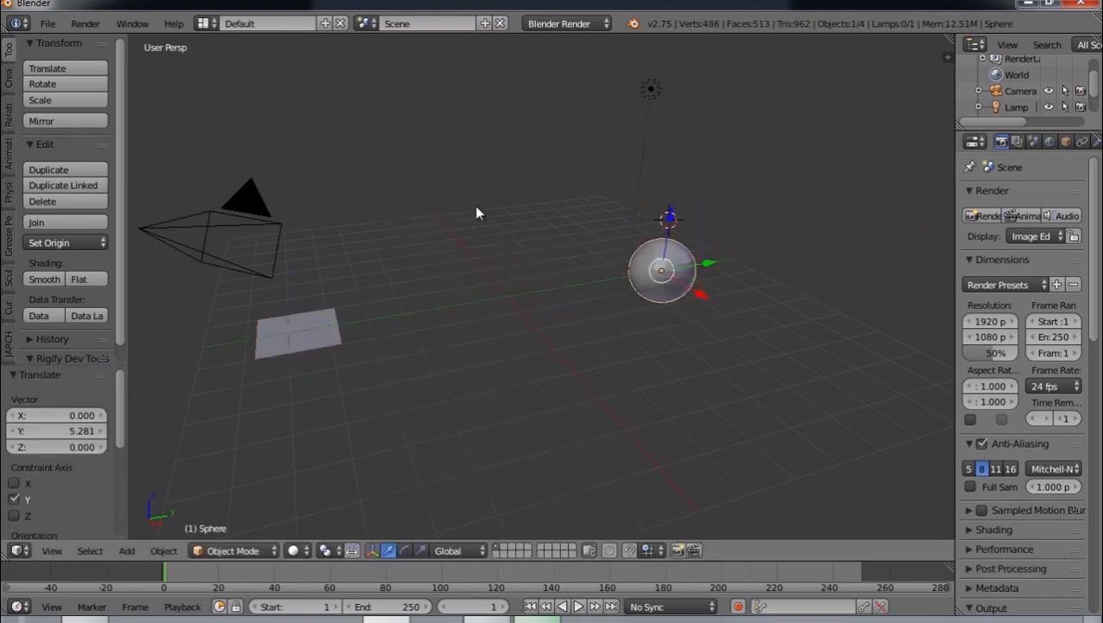
- Add a cylinder, place it between the plane and the sphere, and lower it about 1.2 units along Z
{"action": "key", "text": "shift+a"}
{"action": "mouse_move", "coordinate": [476, 207]}
{"action": "left_click", "coordinate": [543, 287]}
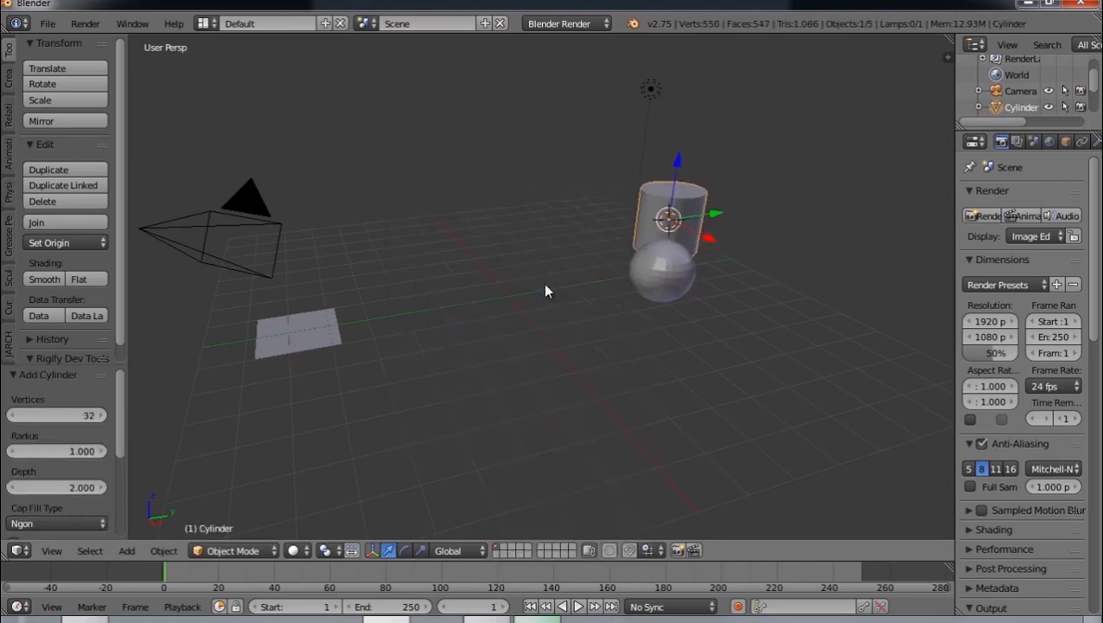
{"action": "key", "text": "alt+g"}
{"action": "key", "text": "g"}
{"action": "key", "text": "z"}
{"action": "left_click", "coordinate": [518, 232]}
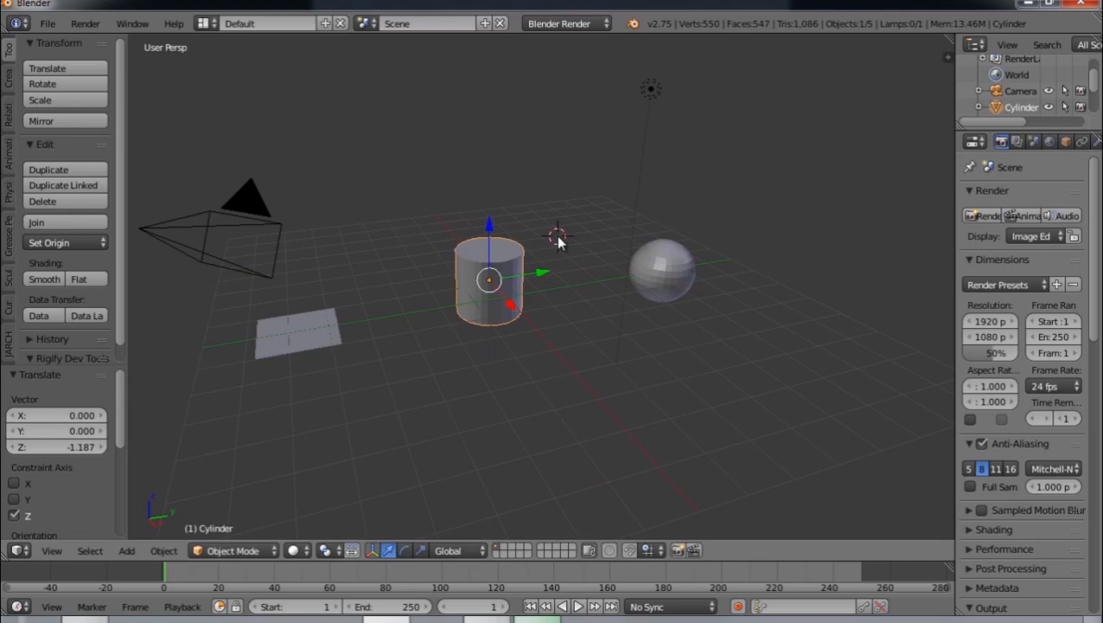
- Add a cone and move it about -5.5 units along the Y axis, between the plane and the cylinder
{"action": "key", "text": "shift+a"}
{"action": "mouse_move", "coordinate": [560, 238]}
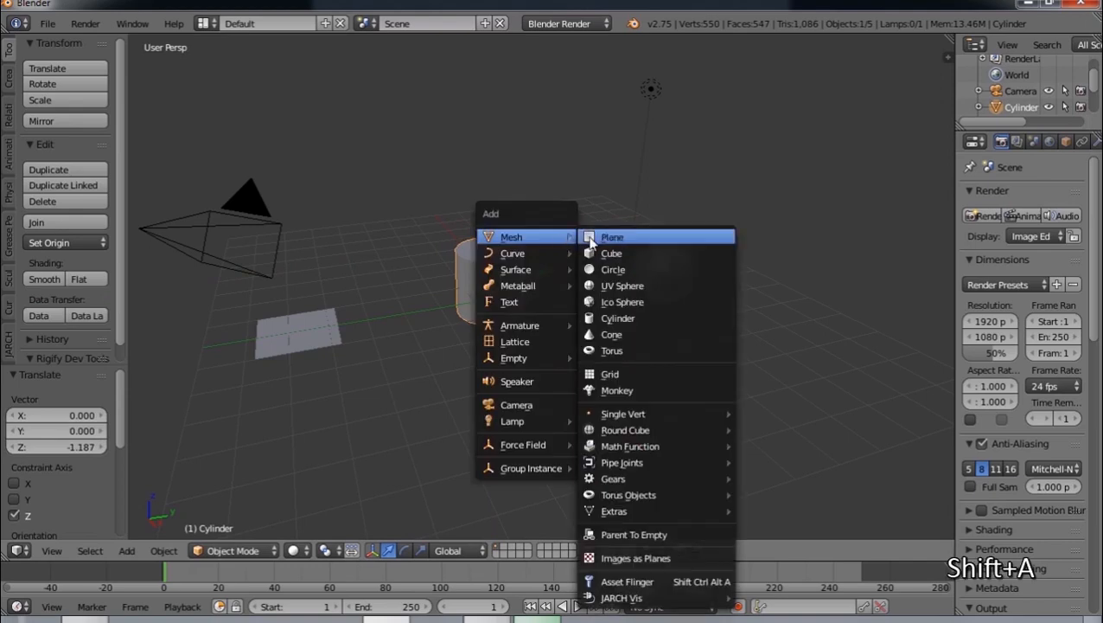
{"action": "left_click", "coordinate": [619, 341]}
{"action": "key", "text": "g"}
{"action": "key", "text": "y"}
{"action": "left_click", "coordinate": [430, 230]}
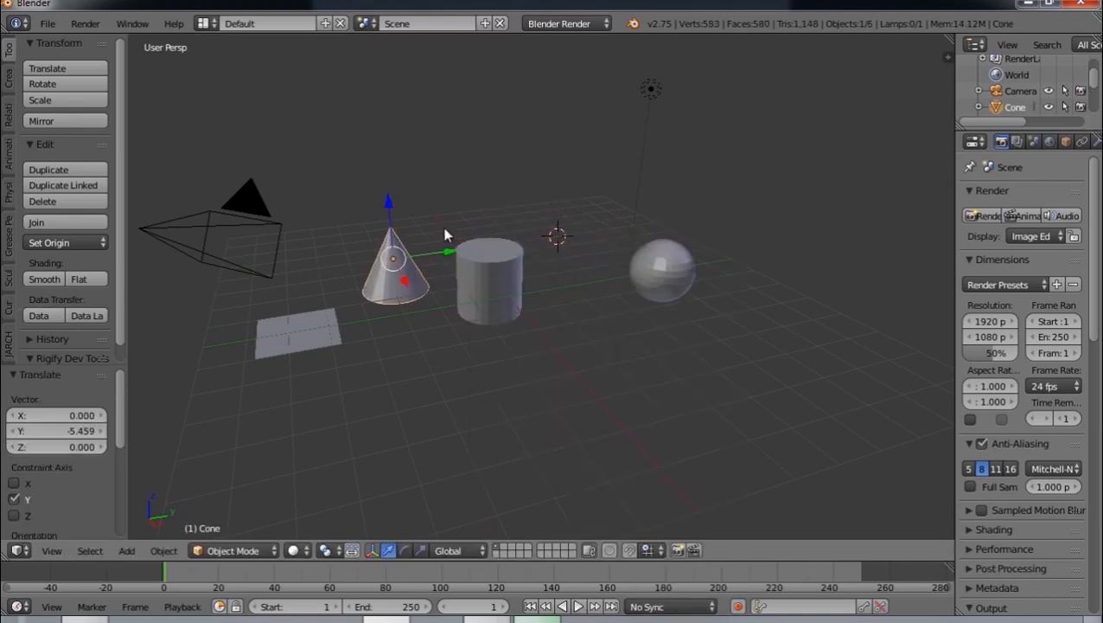
{"action": "key", "text": "shift+a"}
{"action": "mouse_move", "coordinate": [444, 230]}
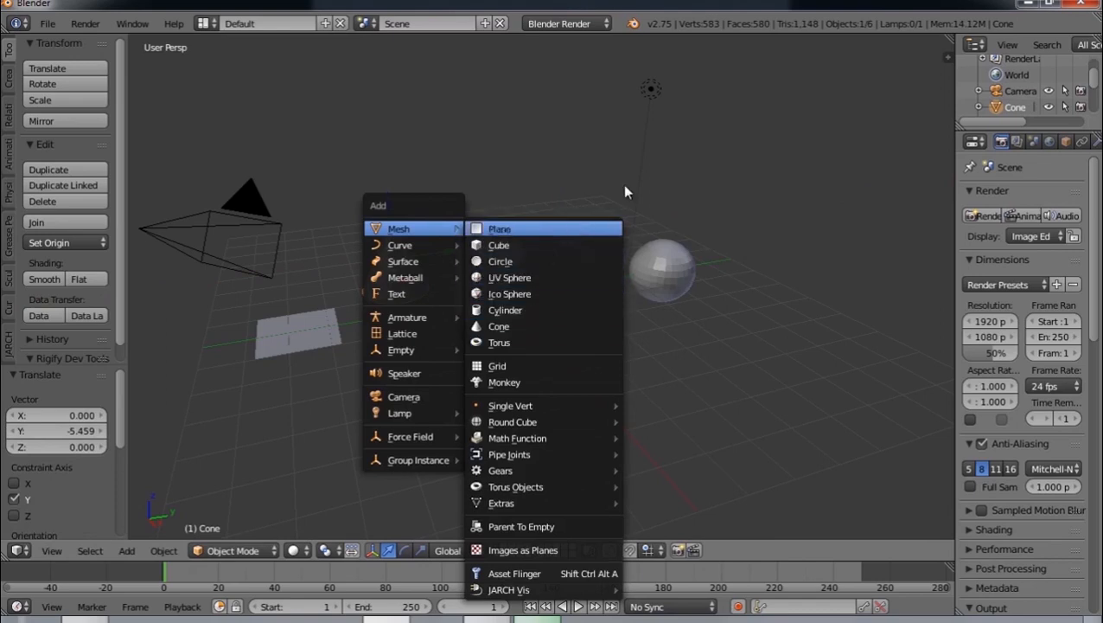
{"action": "key", "text": "Escape"}
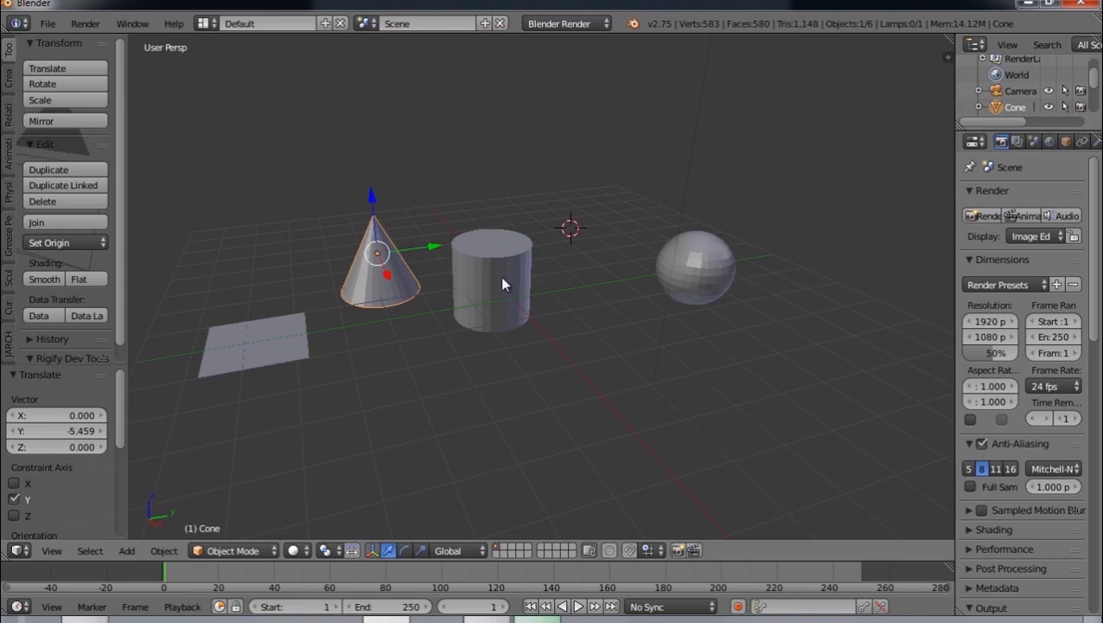
- Move the cylinder about 0.7 units along the Y axis and delete it
{"action": "right_click", "coordinate": [482, 285]}
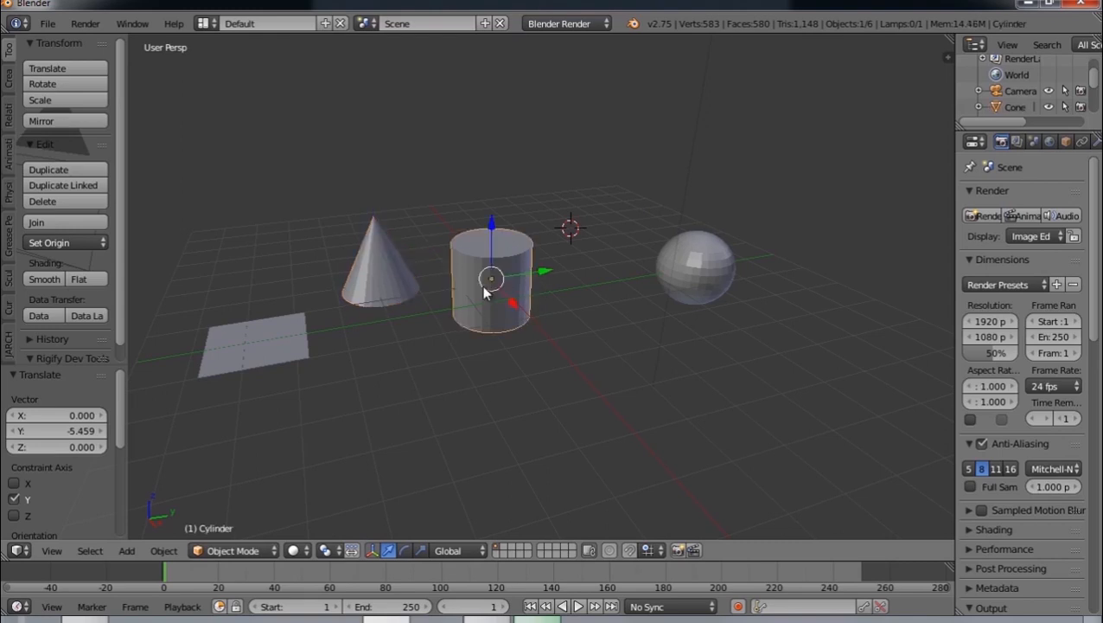
{"action": "left_click_drag", "start_coordinate": [539, 275], "coordinate": [575, 266]}
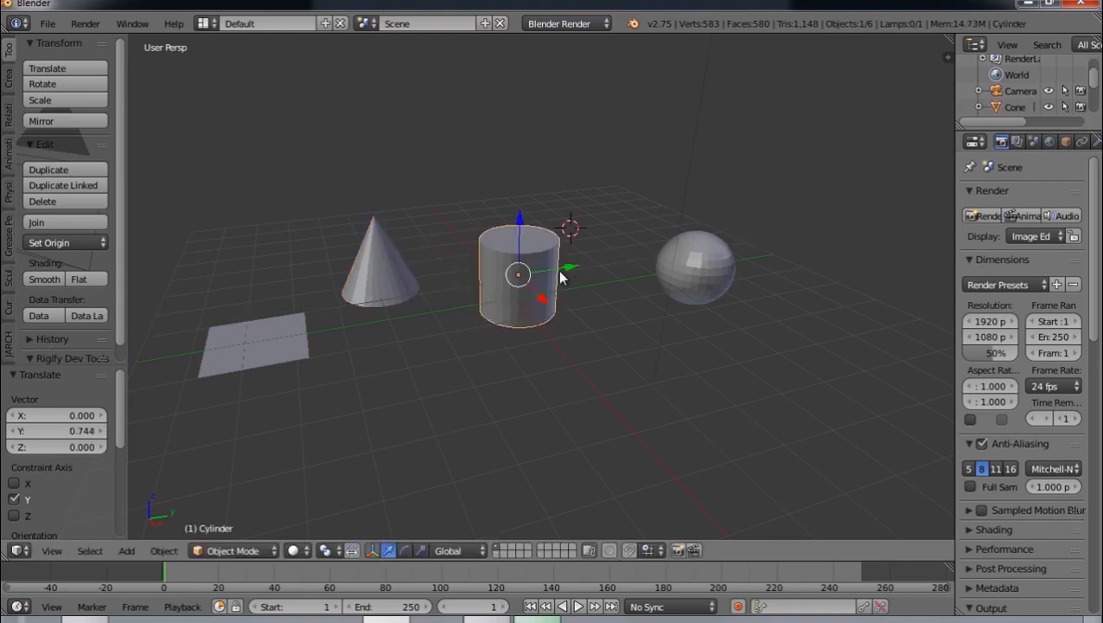
{"action": "key", "text": "x"}
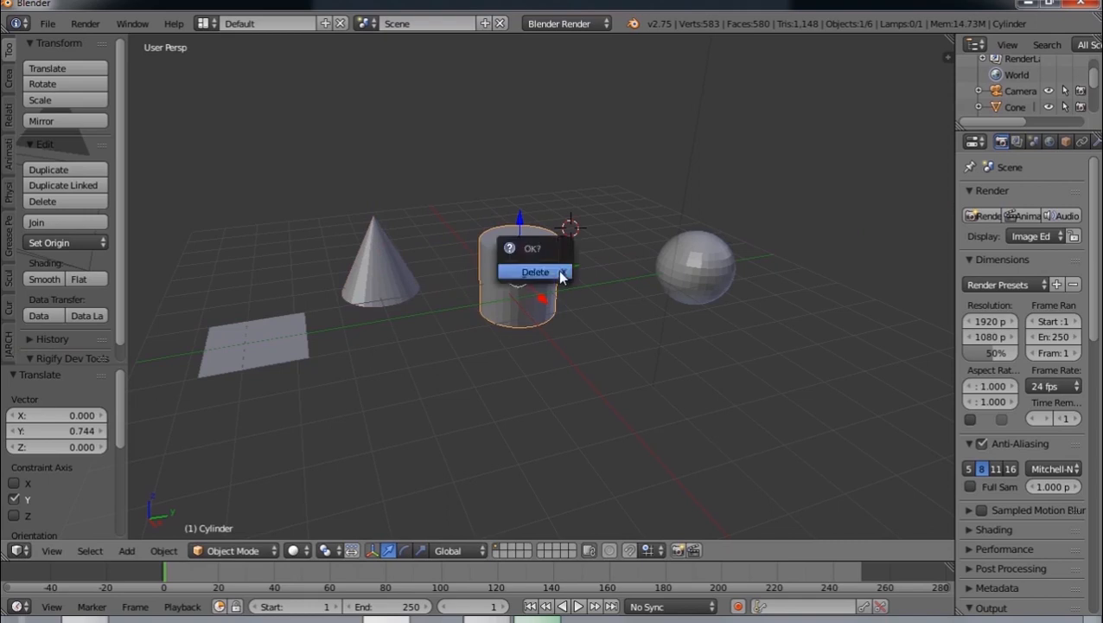
{"action": "left_click", "coordinate": [557, 271]}
- Delete the cone and the plane from the scene
{"action": "right_click", "coordinate": [383, 278]}
{"action": "key", "text": "x"}
{"action": "left_click", "coordinate": [383, 278]}
{"action": "right_click", "coordinate": [270, 320]}
{"action": "key", "text": "x"}
{"action": "left_click", "coordinate": [221, 355]}
- Clear the remaining sphere's location to bring it back to the scene origin
{"action": "right_click", "coordinate": [700, 292]}
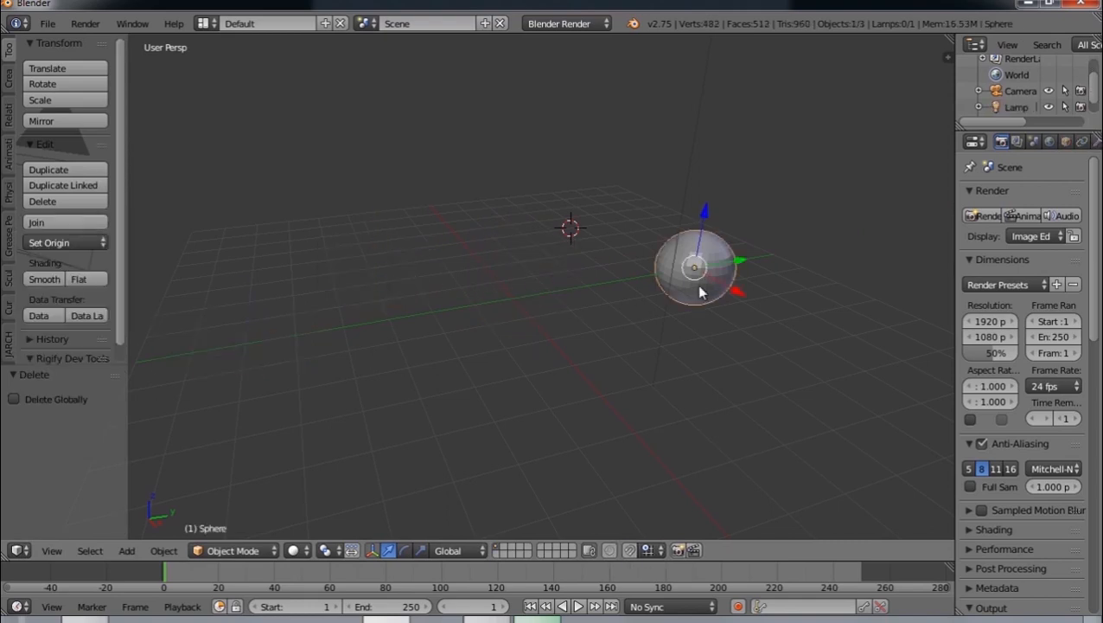
{"action": "key", "text": "alt+g"}
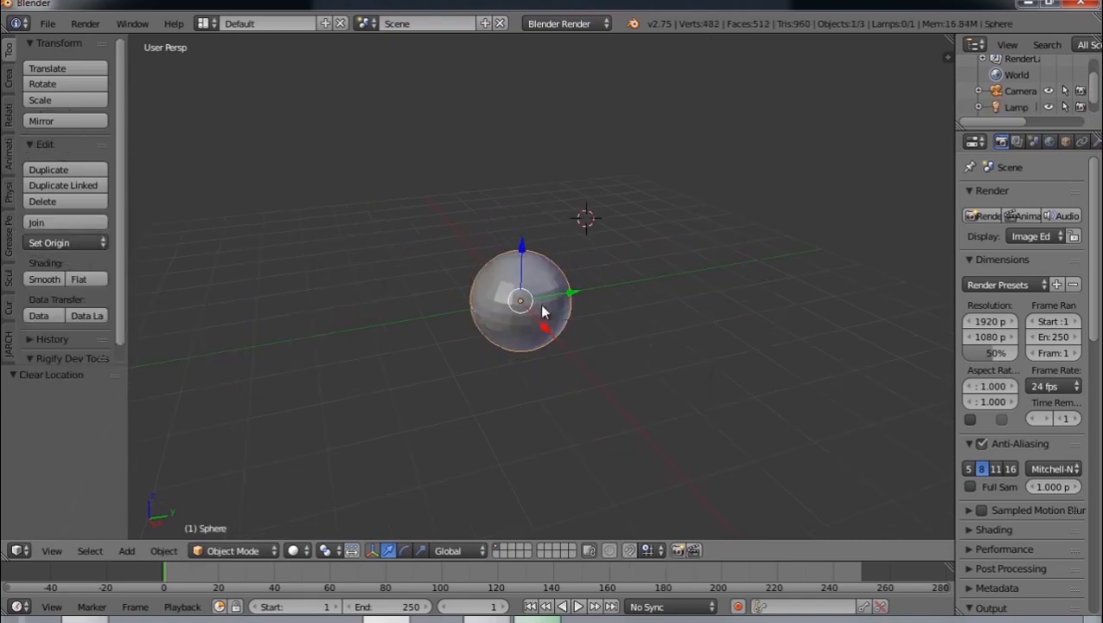
{"action": "key", "text": "x"}
{"action": "key", "text": "x"}
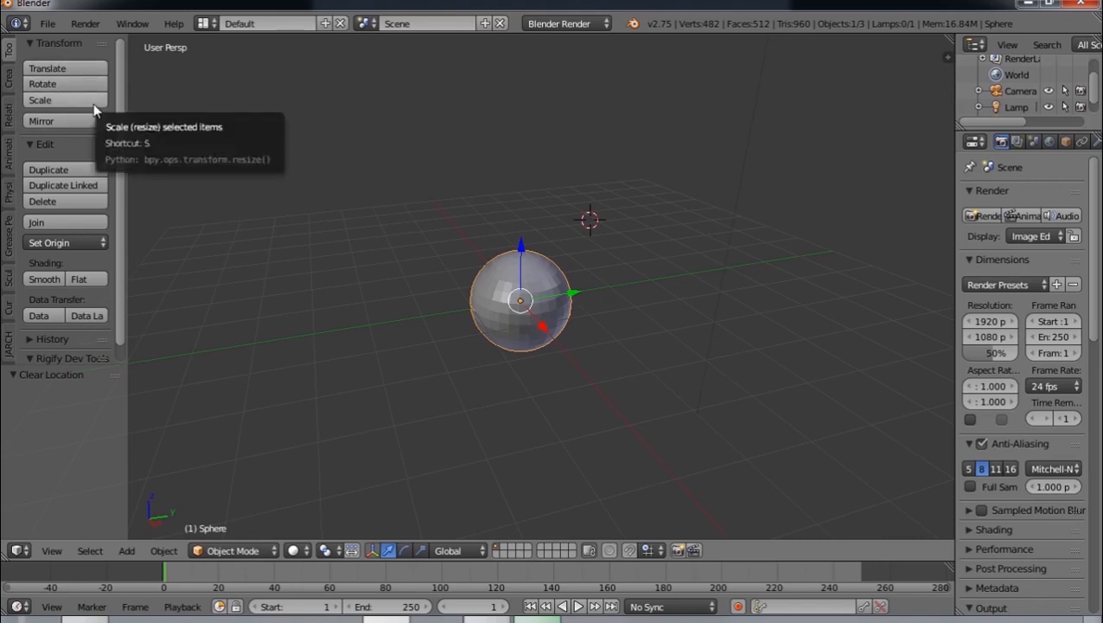
- Hide and show the tool shelf, and duplicate the sphere with an offset of about 0.6, 2.6 and 0.3 units in X, Y and Z
{"action": "key", "text": "t"}
{"action": "key", "text": "t"}
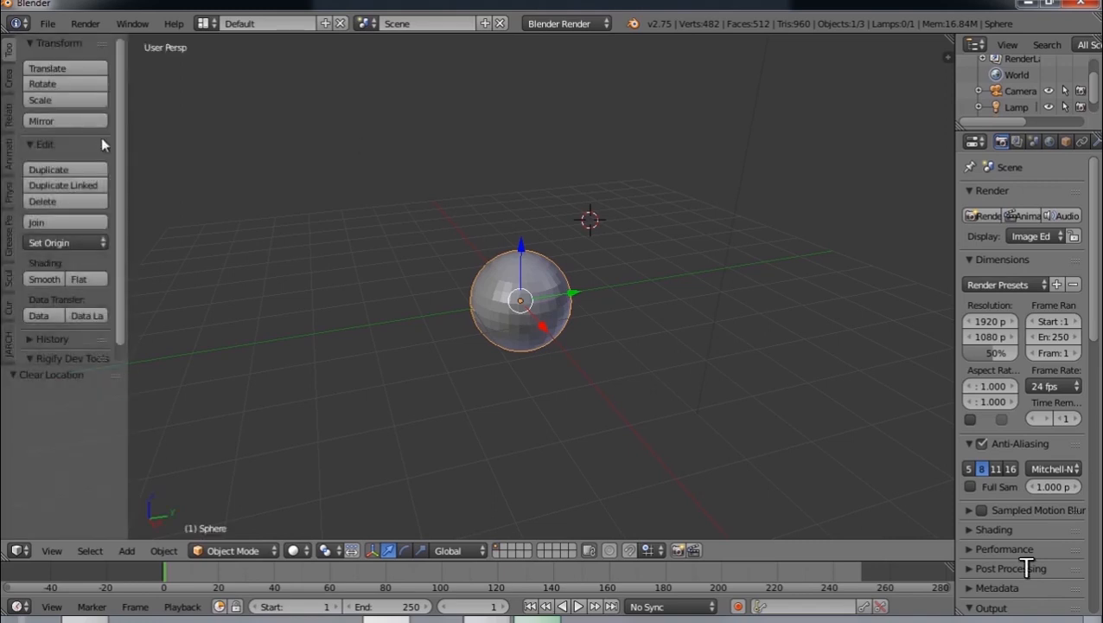
{"action": "left_click", "coordinate": [65, 169]}
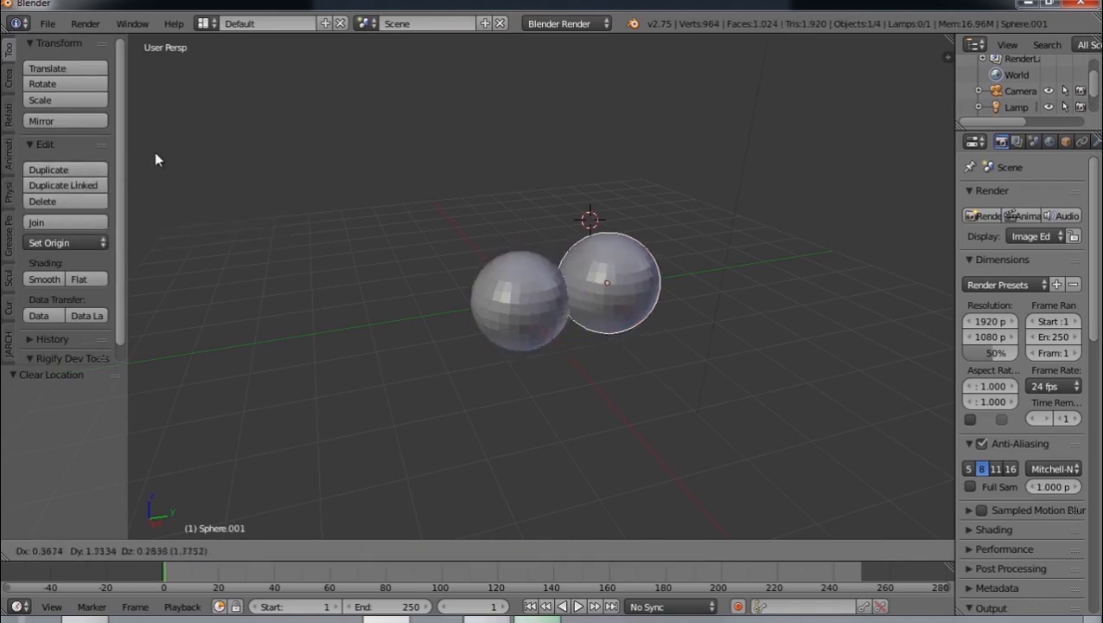
{"action": "left_click", "coordinate": [197, 154]}
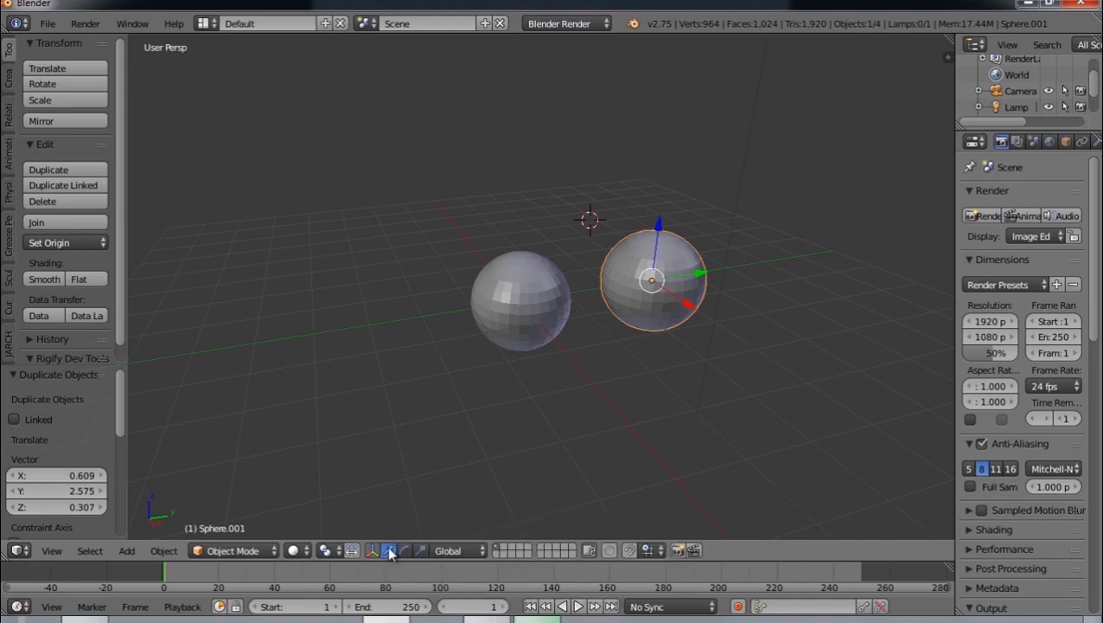
- Try the move manipulator on the duplicated sphere, shifting it about -5.3 units along Y and also along the Z and X axes
{"action": "left_click_drag", "start_coordinate": [702, 278], "coordinate": [437, 314]}
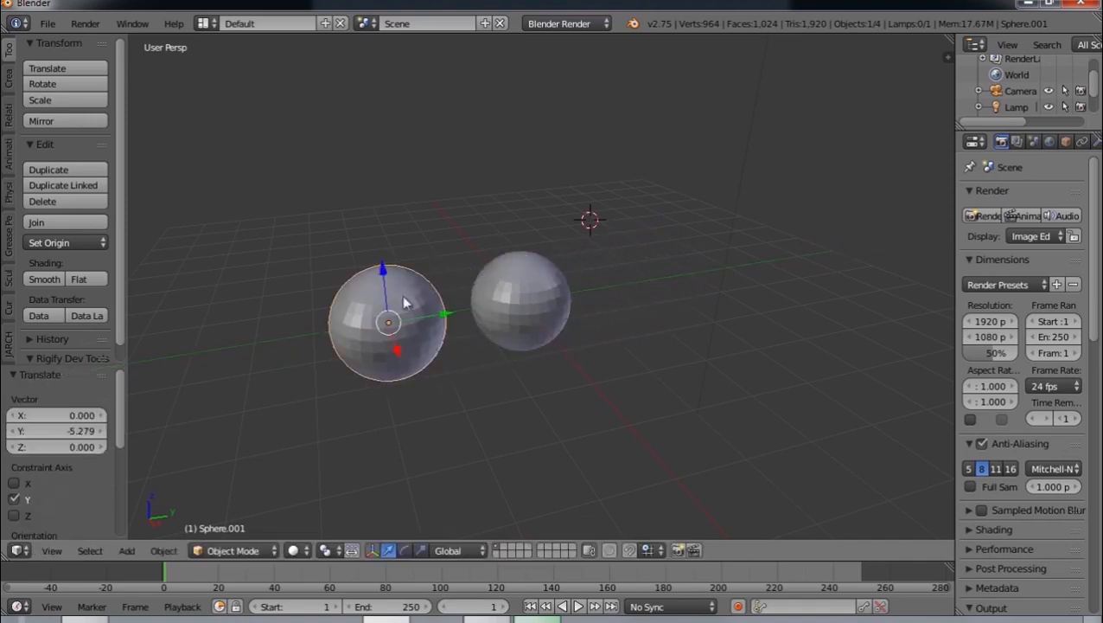
{"action": "left_click_drag", "start_coordinate": [382, 271], "coordinate": [377, 183]}
{"action": "right_click", "coordinate": [377, 183]}
{"action": "mouse_move", "coordinate": [383, 271]}
{"action": "left_mouse_down"}
{"action": "mouse_move", "coordinate": [383, 108]}
{"action": "mouse_move", "coordinate": [368, 128]}
{"action": "mouse_move", "coordinate": [387, 253]}
{"action": "left_mouse_up"}
{"action": "left_click_drag", "start_coordinate": [395, 346], "coordinate": [777, 343]}
{"action": "key", "text": "x"}
{"action": "left_click_drag", "start_coordinate": [760, 302], "coordinate": [491, 375]}
- Delete the original sphere and clear the duplicate's location to bring it to the origin
{"action": "right_click", "coordinate": [539, 297]}
{"action": "key", "text": "x"}
{"action": "left_click", "coordinate": [538, 298]}
{"action": "right_click", "coordinate": [464, 349]}
{"action": "key", "text": "alt+g"}
{"action": "middle_click_drag", "start_coordinate": [493, 344], "coordinate": [508, 340]}
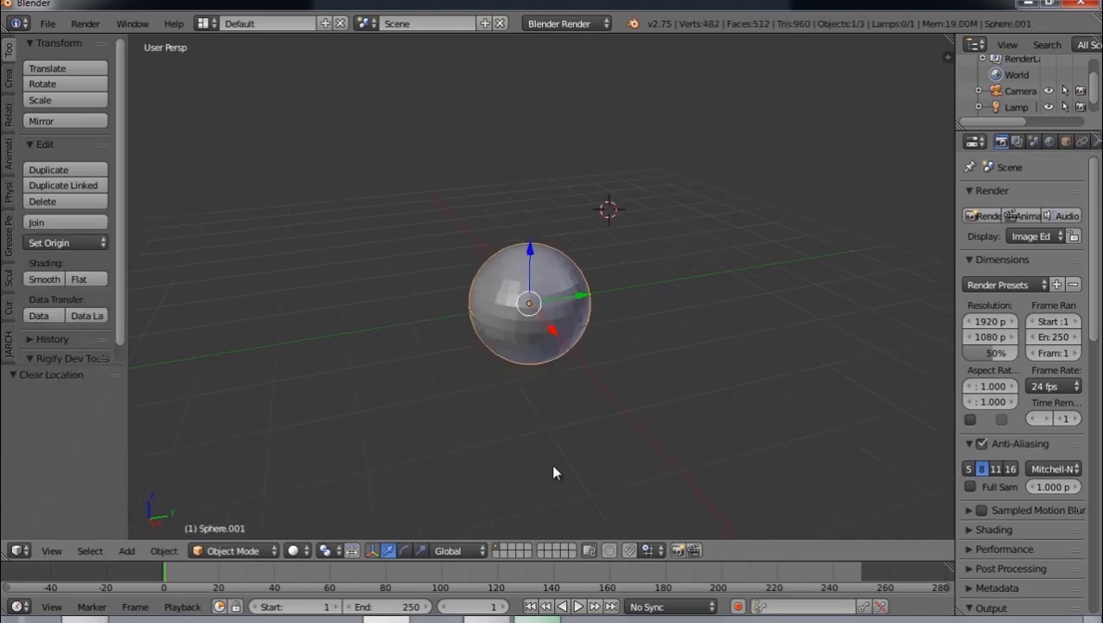
- Switch to the rotate manipulator and rotate the sphere around single axes and freely, by about -5.7° and 28.6° in trackball rotation
{"action": "left_click", "coordinate": [399, 553]}
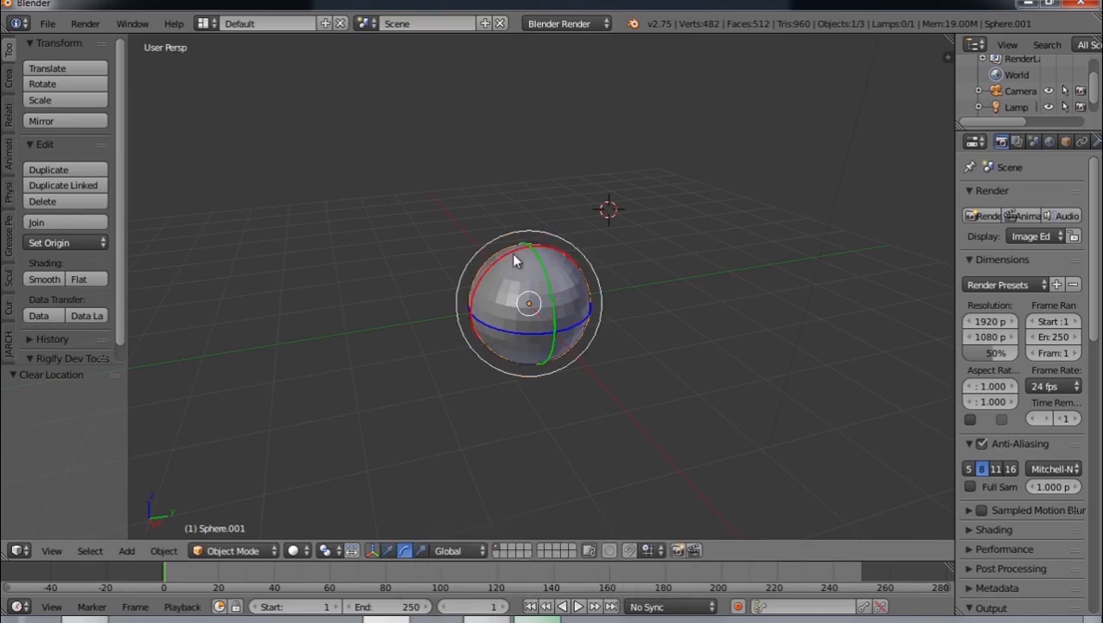
{"action": "left_click_drag", "start_coordinate": [516, 250], "coordinate": [469, 305]}
{"action": "left_click_drag", "start_coordinate": [534, 255], "coordinate": [562, 253]}
{"action": "left_click", "coordinate": [501, 304]}
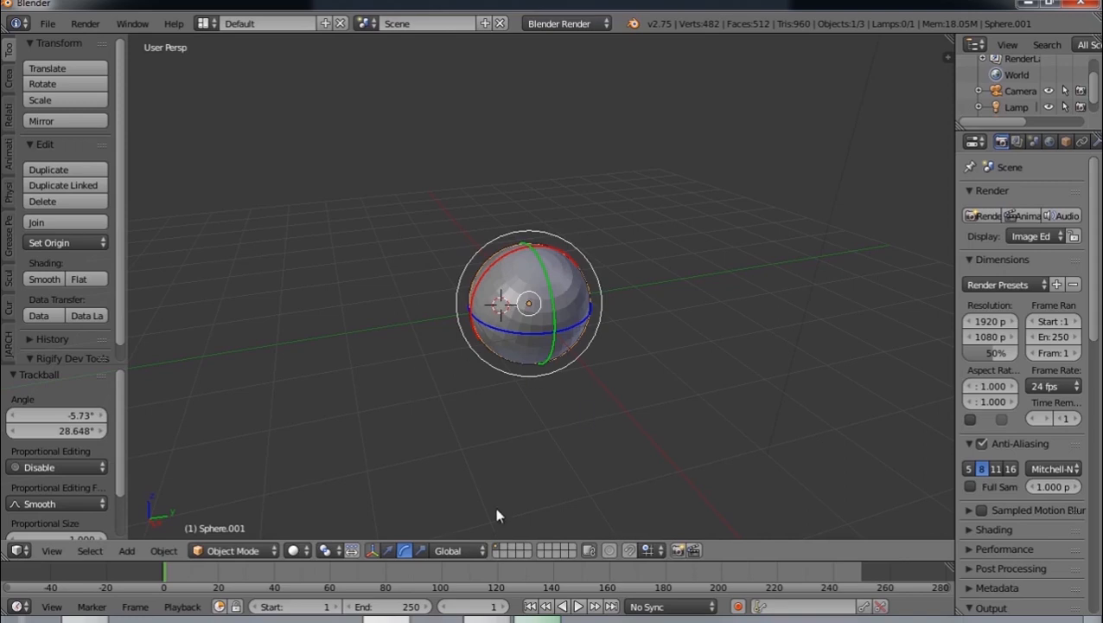
- Switch to the scale manipulator and stretch and flatten the sphere along its Y, Z and X axes
{"action": "left_click", "coordinate": [421, 550]}
{"action": "left_click_drag", "start_coordinate": [585, 300], "coordinate": [600, 295]}
{"action": "mouse_move", "coordinate": [531, 247]}
{"action": "left_mouse_down"}
{"action": "mouse_move", "coordinate": [544, 212]}
{"action": "mouse_move", "coordinate": [533, 246]}
{"action": "left_mouse_up"}
{"action": "left_click_drag", "start_coordinate": [557, 336], "coordinate": [593, 281]}
{"action": "left_click_drag", "start_coordinate": [530, 247], "coordinate": [542, 328]}
{"action": "middle_click_drag", "start_coordinate": [542, 329], "coordinate": [585, 269]}
{"action": "left_click_drag", "start_coordinate": [522, 246], "coordinate": [533, 286]}
{"action": "middle_click_drag", "start_coordinate": [533, 285], "coordinate": [529, 345]}
{"action": "left_click_drag", "start_coordinate": [581, 299], "coordinate": [597, 304]}
{"action": "middle_click_drag", "start_coordinate": [597, 304], "coordinate": [495, 442]}
- Clear the sphere's location and rotation, and scale it by about 3.85 along the Z axis
{"action": "key", "text": "alt+g"}
{"action": "key", "text": "alt+r"}
{"action": "key", "text": "s"}
{"action": "key", "text": "z"}
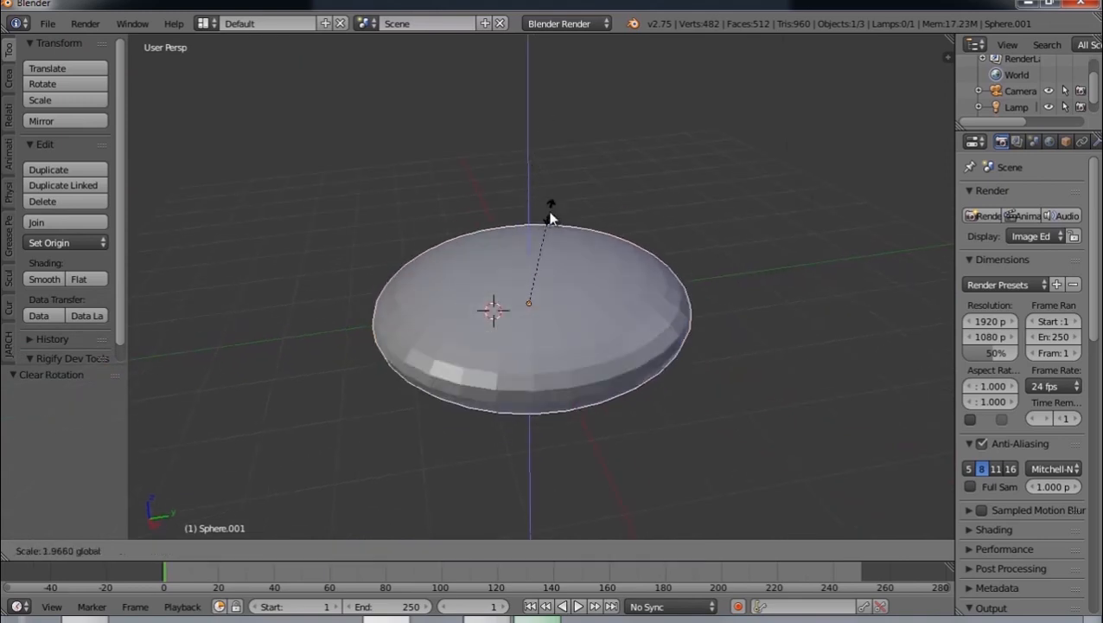
{"action": "left_click", "coordinate": [543, 121]}
- Switch back to the move manipulator and try scaling the flattened sphere uniformly
{"action": "left_click", "coordinate": [389, 550]}
{"action": "middle_click_drag", "start_coordinate": [412, 416], "coordinate": [430, 392]}
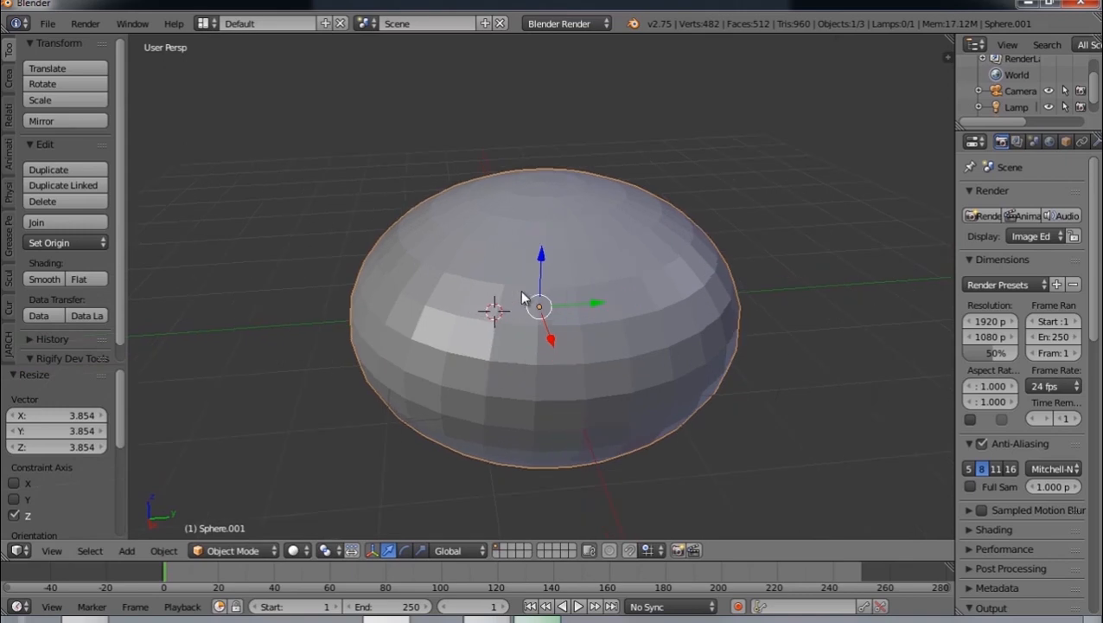
{"action": "key", "text": "s"}
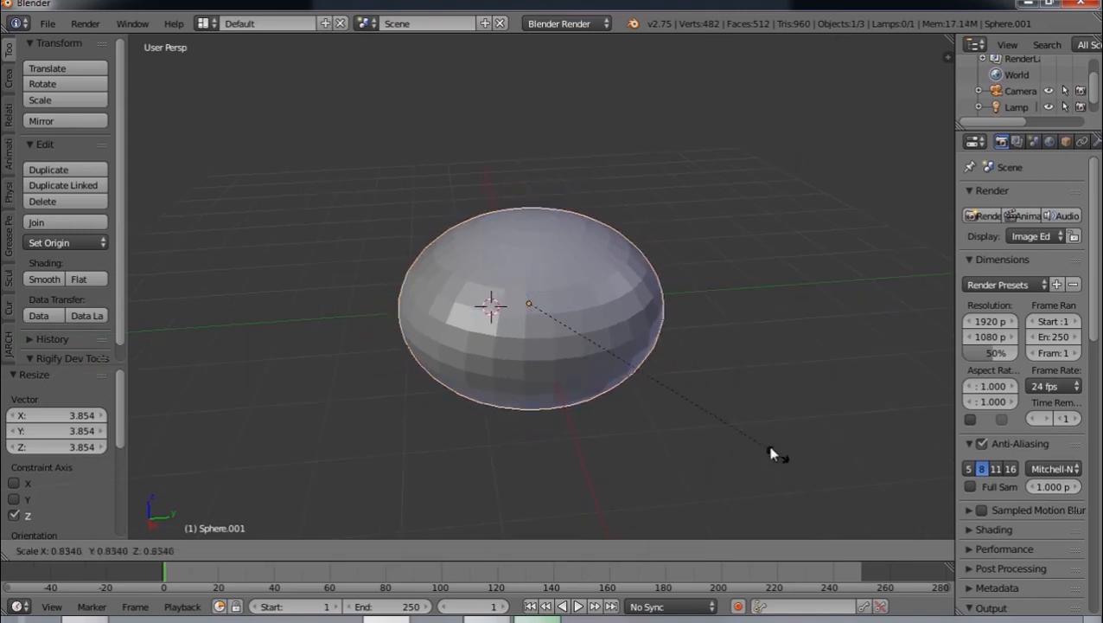
{"action": "right_click", "coordinate": [733, 439]}
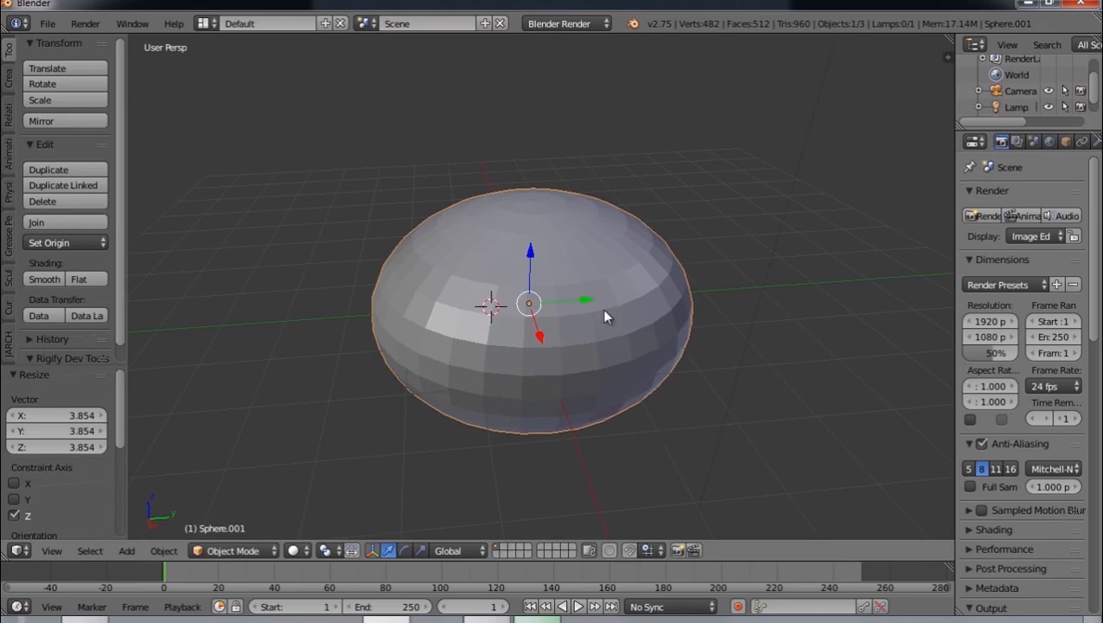
- Try moving the flattened sphere freely several times with the Grab command, cancelling the moves
{"action": "key", "text": "g"}
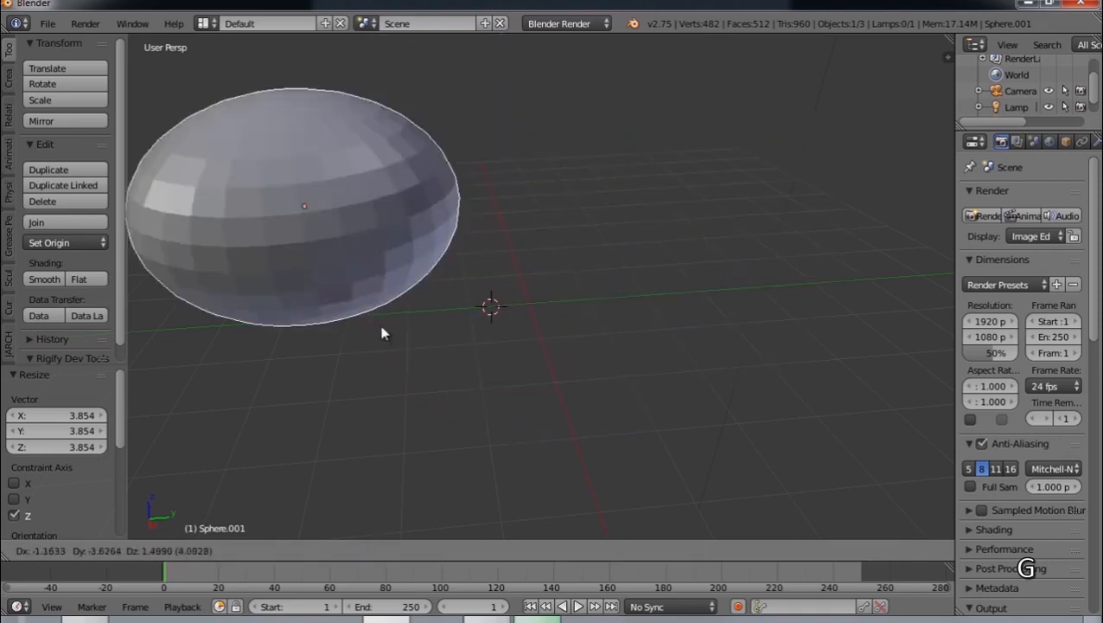
{"action": "left_click", "coordinate": [610, 398]}
{"action": "key", "text": "g"}
{"action": "key", "text": "Escape"}
{"action": "key", "text": "g"}
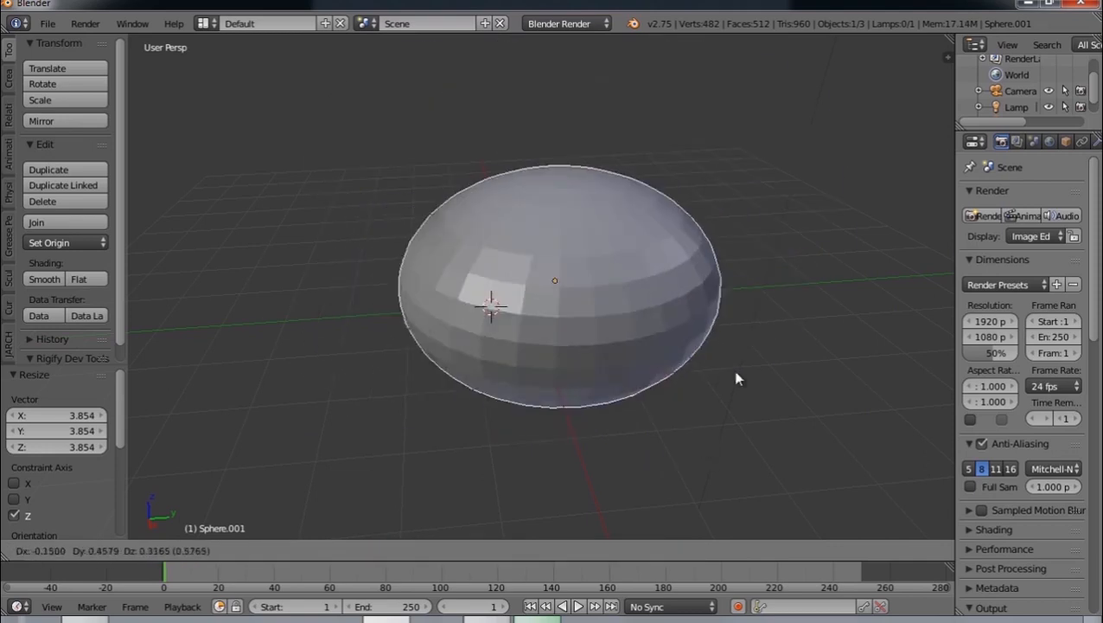
{"action": "key", "text": "Escape"}
{"action": "key", "text": "g"}
{"action": "key", "text": "Escape"}
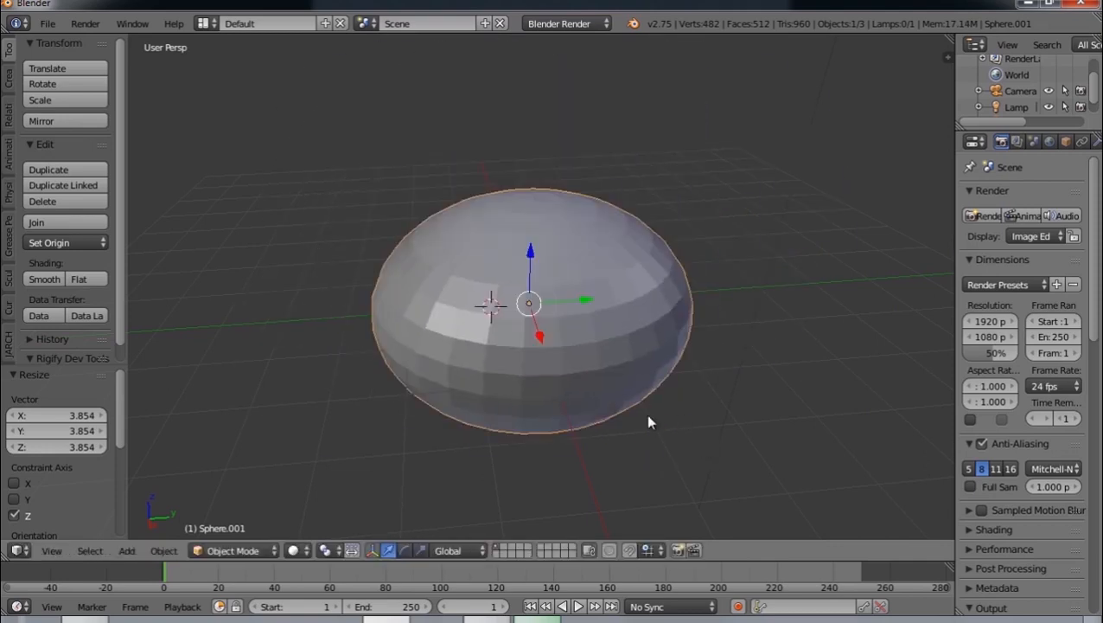
{"action": "key", "text": "g"}
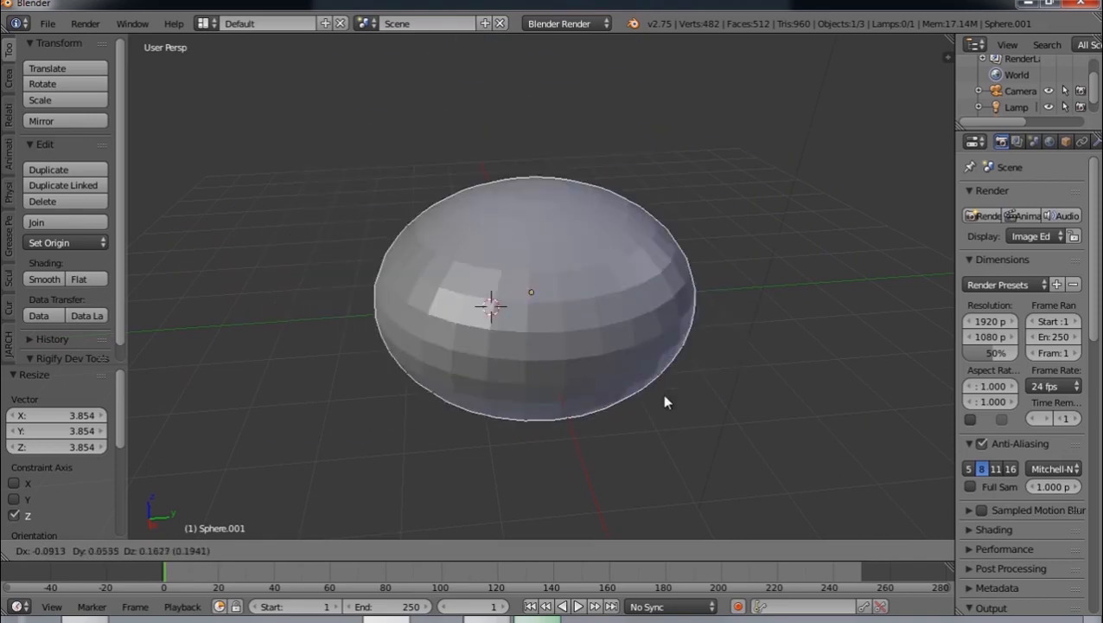
{"action": "key", "text": "Escape"}
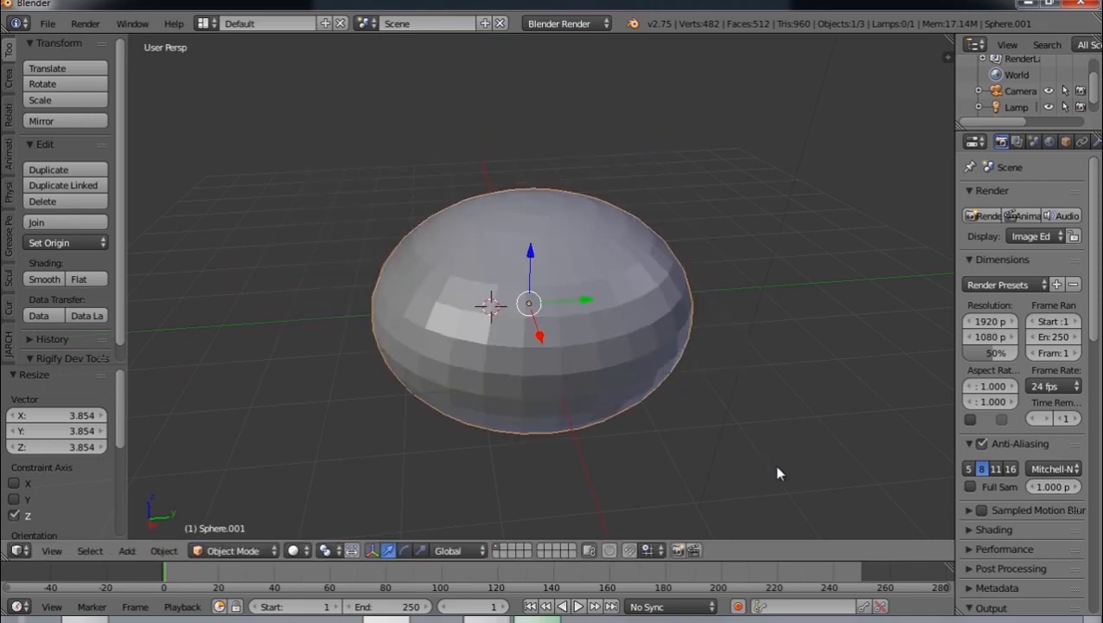
- Try rotating the flattened sphere with a plain rotation and a trackball rotation, cancelling both
{"action": "key", "text": "r"}
{"action": "key", "text": "Escape"}
{"action": "key", "text": "r"}
{"action": "key", "text": "r"}
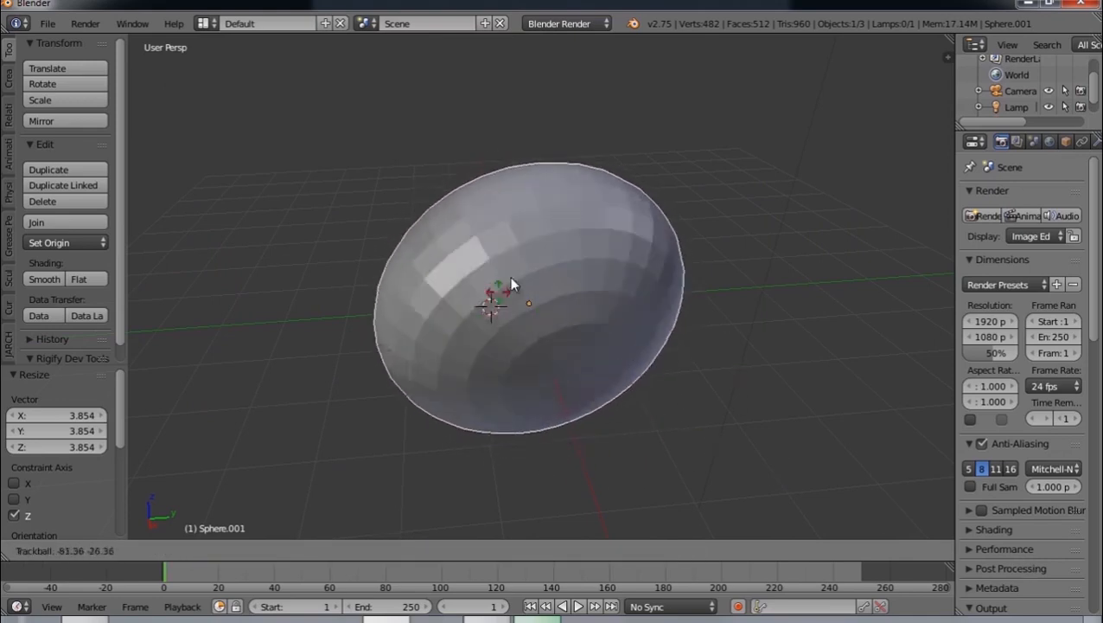
{"action": "key", "text": "Escape"}
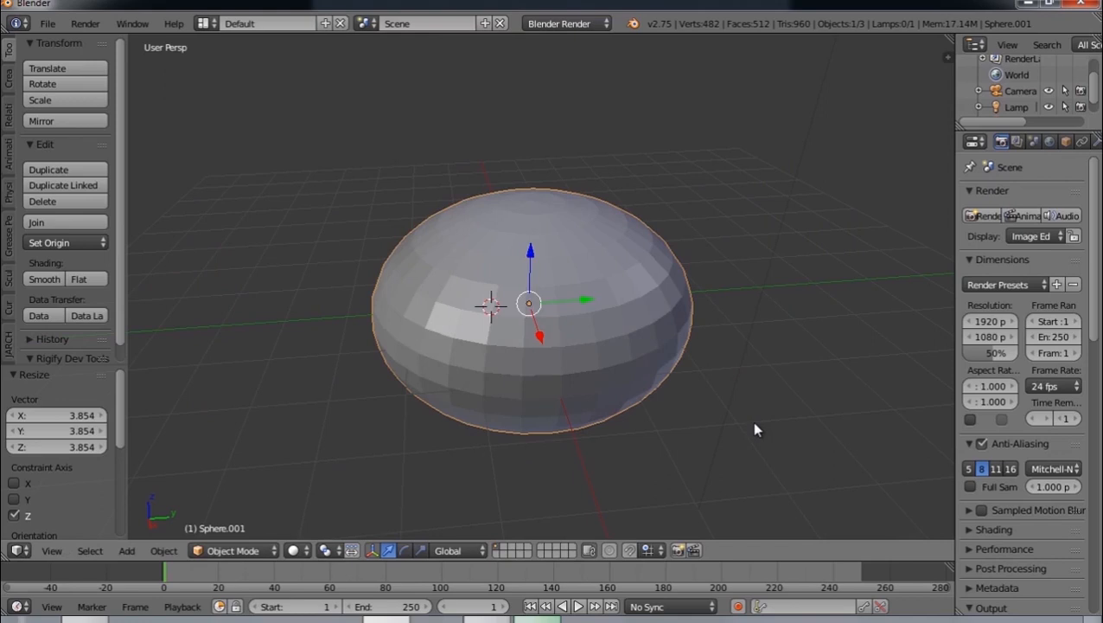
- Scale the flattened sphere down uniformly by a factor of about 0.706
{"action": "key", "text": "s"}
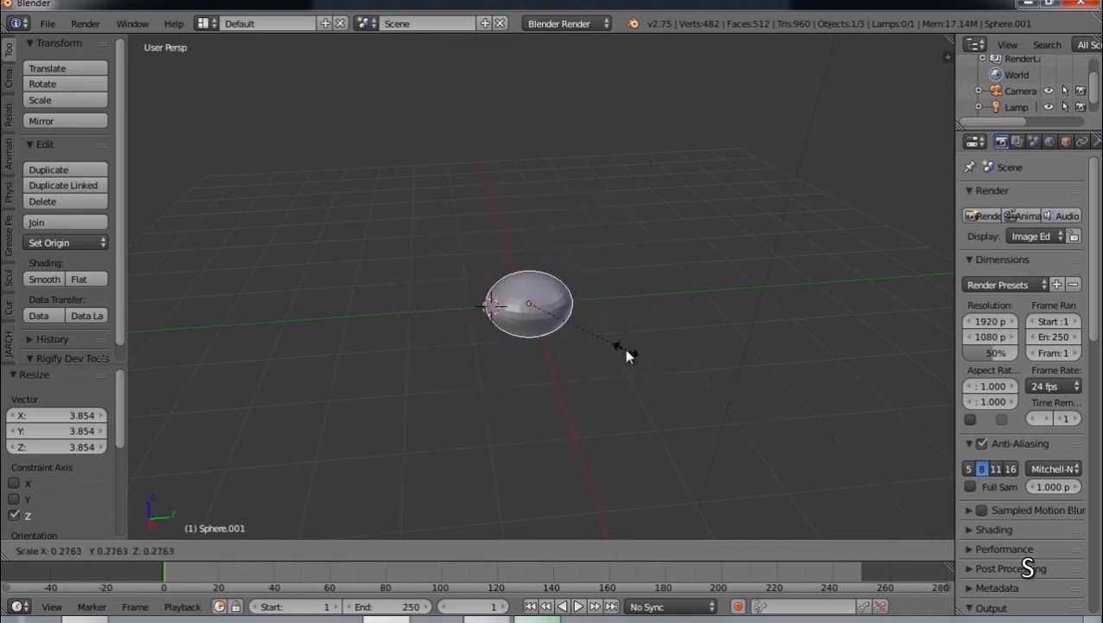
{"action": "left_click", "coordinate": [759, 446]}
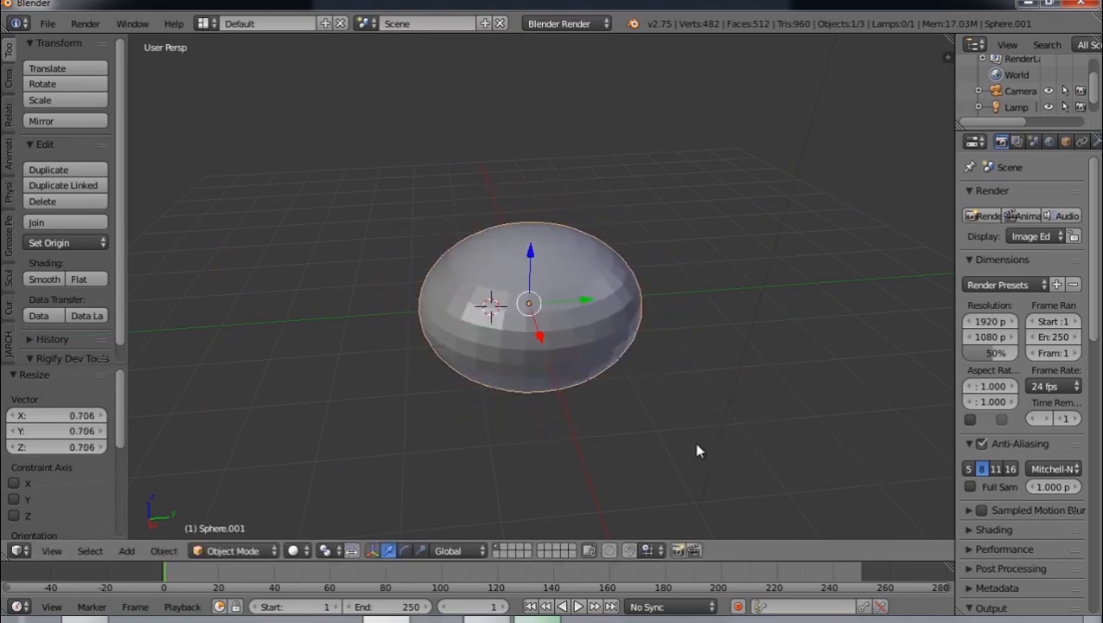
- Try a trackball rotation on the flattened sphere twice, cancelling it each time
{"action": "key", "text": "r"}
{"action": "key", "text": "r"}
{"action": "key", "text": "Escape"}
{"action": "key", "text": "r"}
{"action": "key", "text": "r"}
{"action": "key", "text": "Escape"}
- Scale the flattened sphere up uniformly by about 1.355, and scale it back down by about 0.75
{"action": "key", "text": "s"}
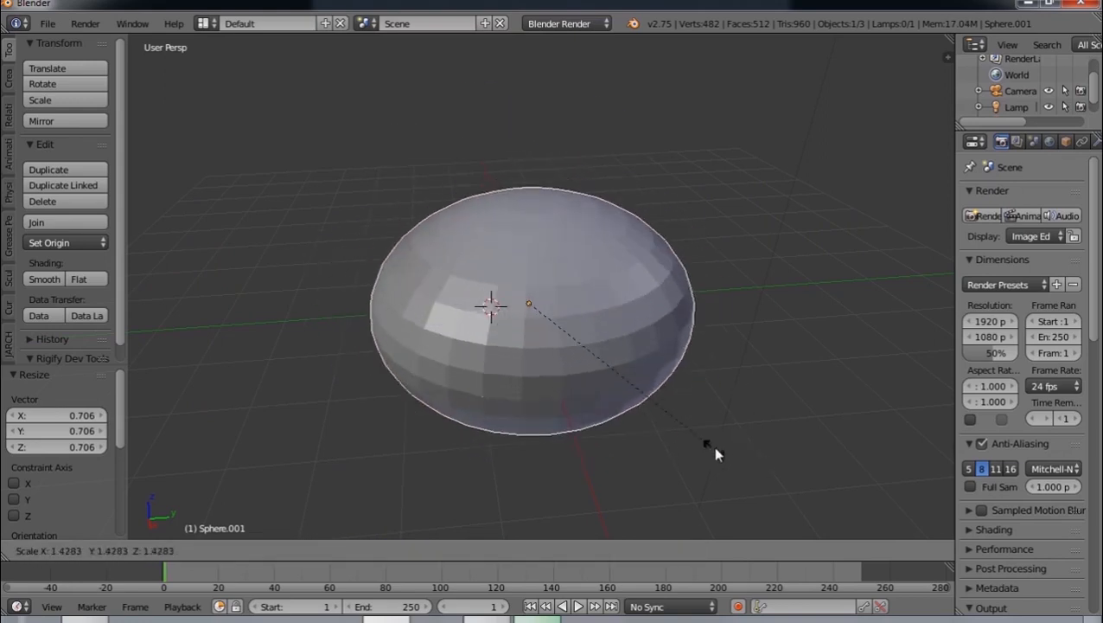
{"action": "left_click", "coordinate": [707, 444]}
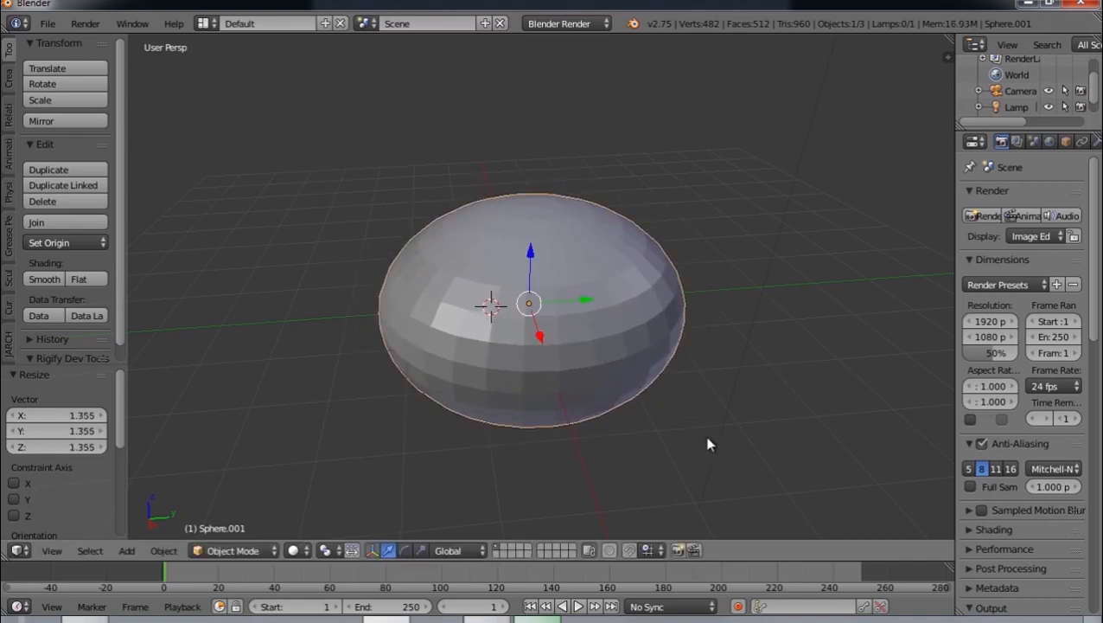
{"action": "key", "text": "s"}
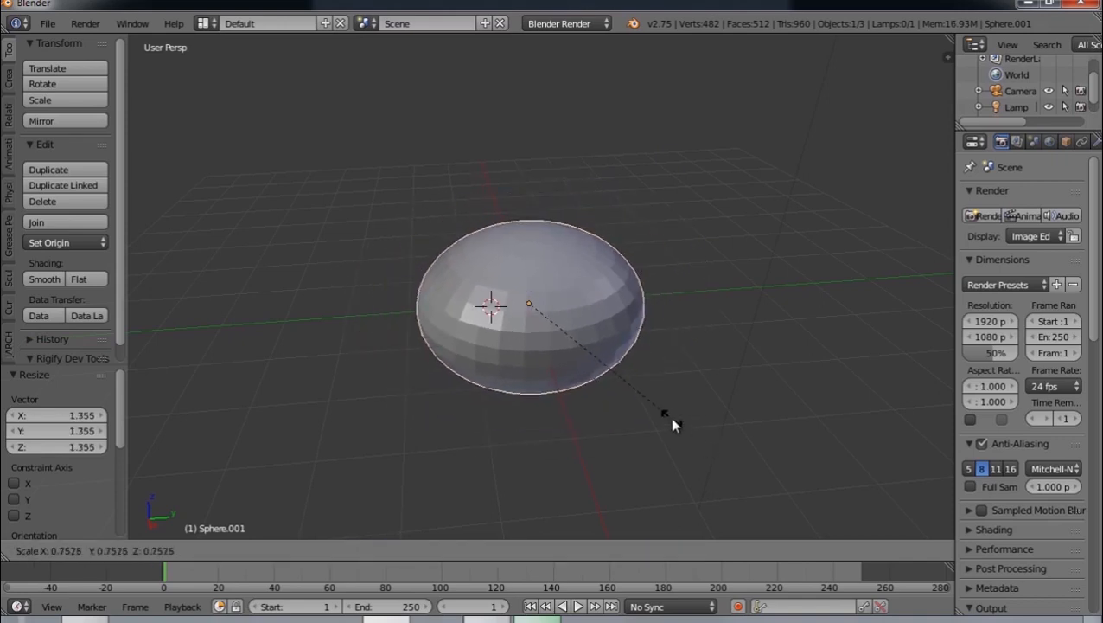
{"action": "left_click", "coordinate": [675, 425]}
- Move the flattened sphere up about 0.191 units along the Z axis
{"action": "key", "text": "g"}
{"action": "key", "text": "z"}
{"action": "left_click", "coordinate": [523, 260]}
{"action": "middle_click_drag", "start_coordinate": [410, 367], "coordinate": [610, 417]}
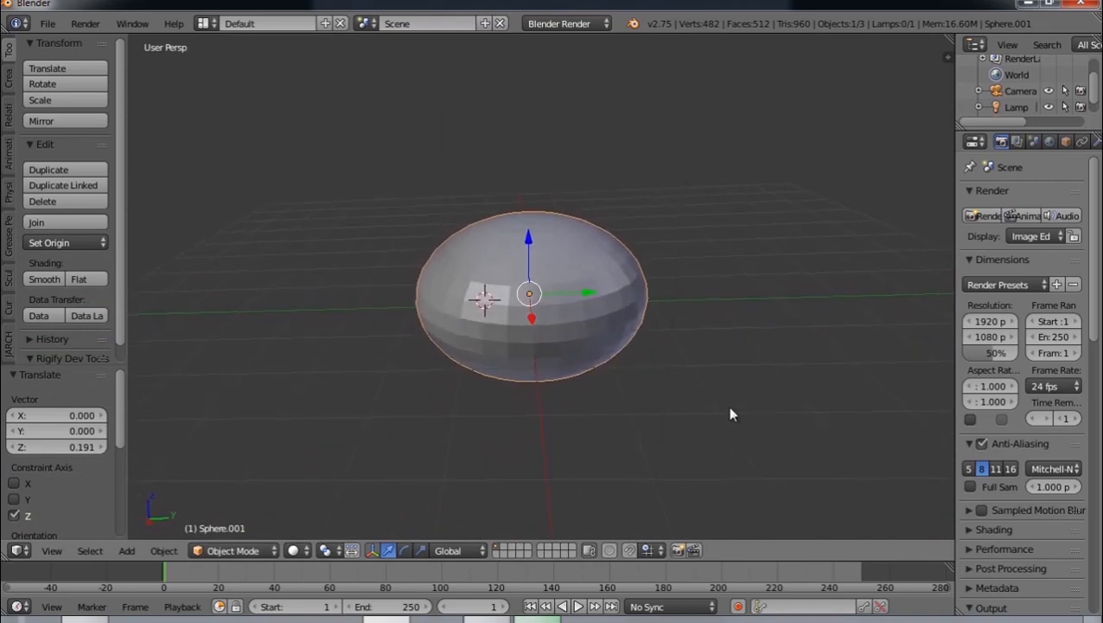
{"action": "middle_click_drag", "start_coordinate": [652, 345], "coordinate": [700, 341]}
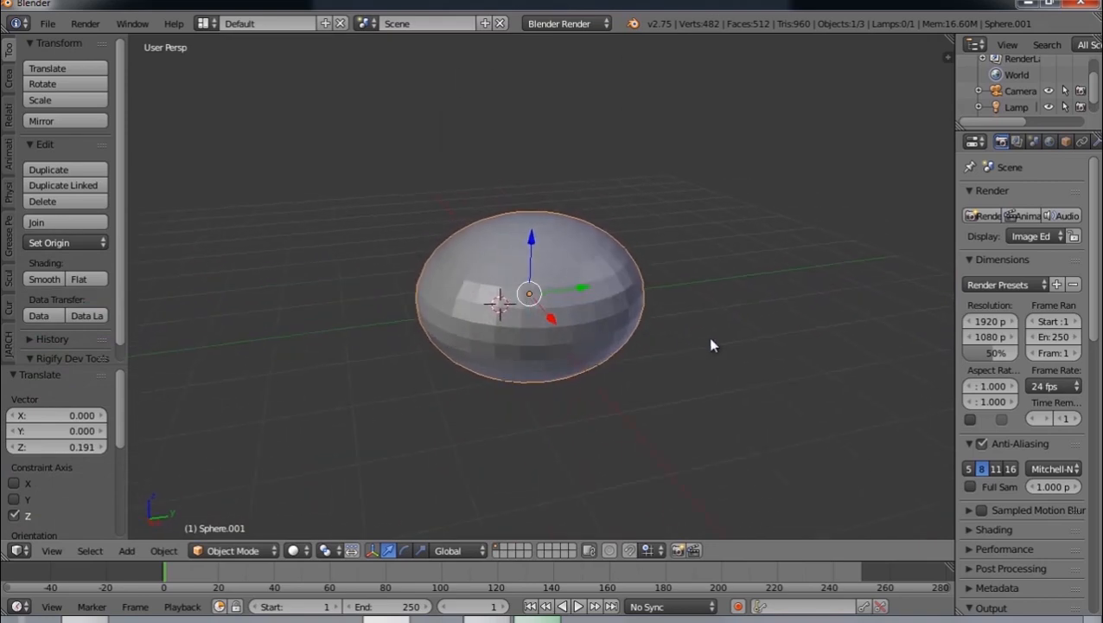